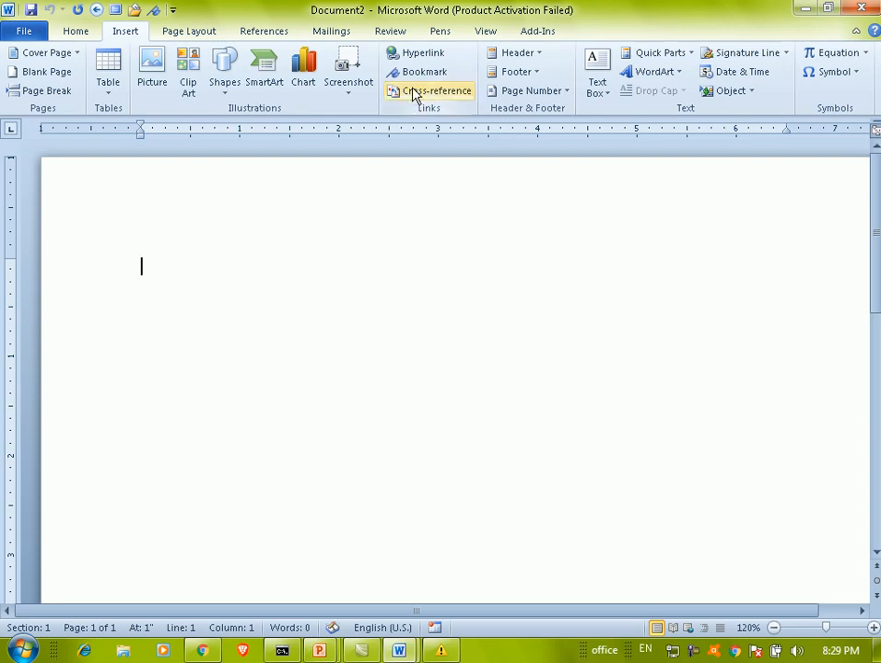
Step: Insert a hyperlink to the existing Word file 5 in My Documents, using its full path as display text
{"action": "left_click", "coordinate": [415, 55]}
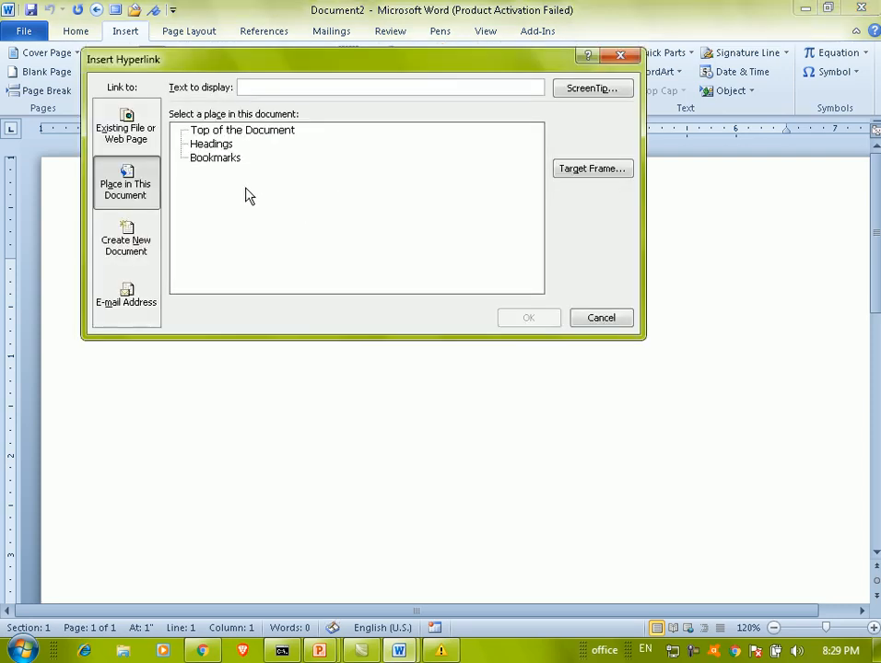
{"action": "left_click_drag", "start_coordinate": [189, 68], "coordinate": [204, 95]}
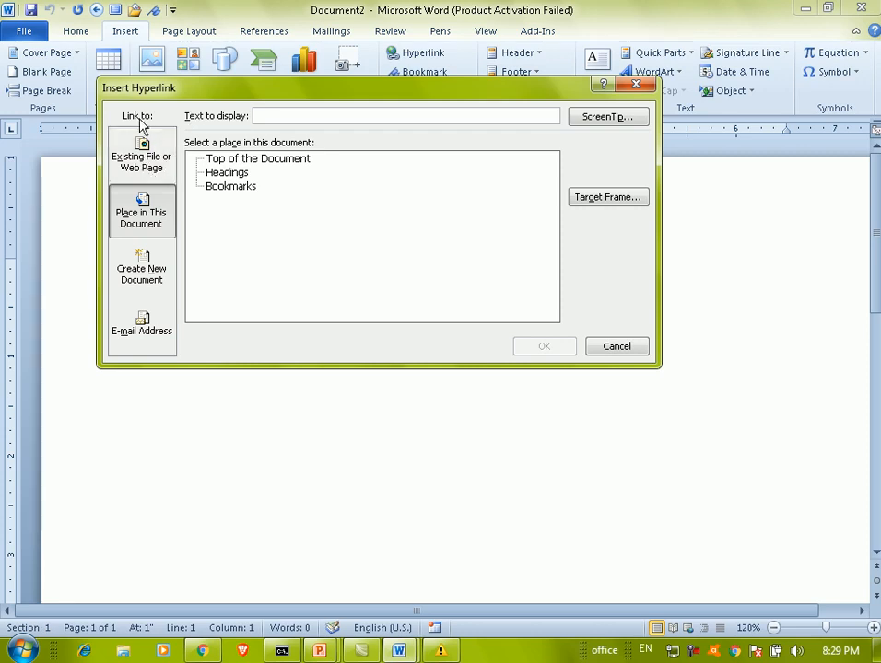
{"action": "left_click", "coordinate": [144, 149]}
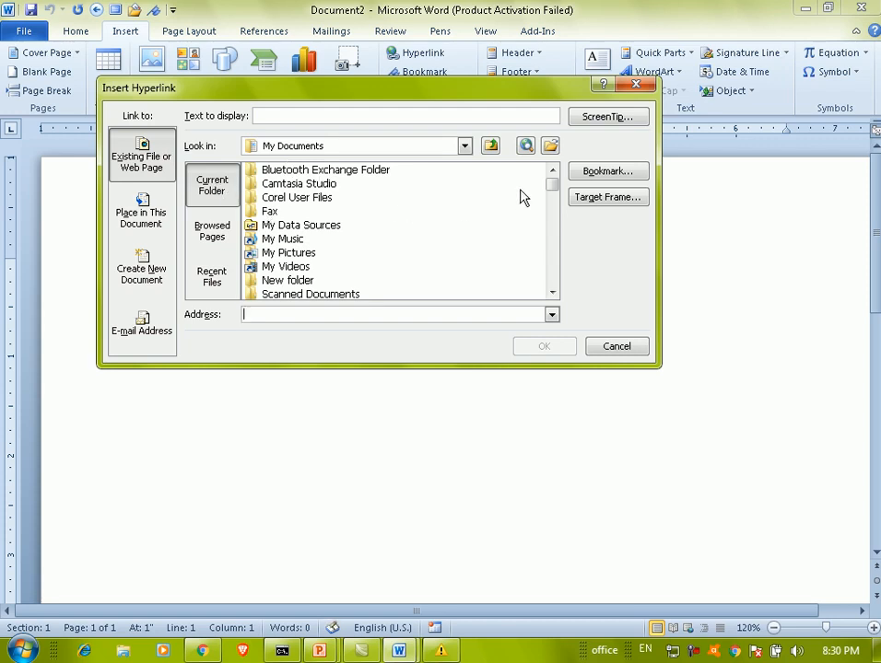
{"action": "left_click_drag", "start_coordinate": [553, 189], "coordinate": [563, 232]}
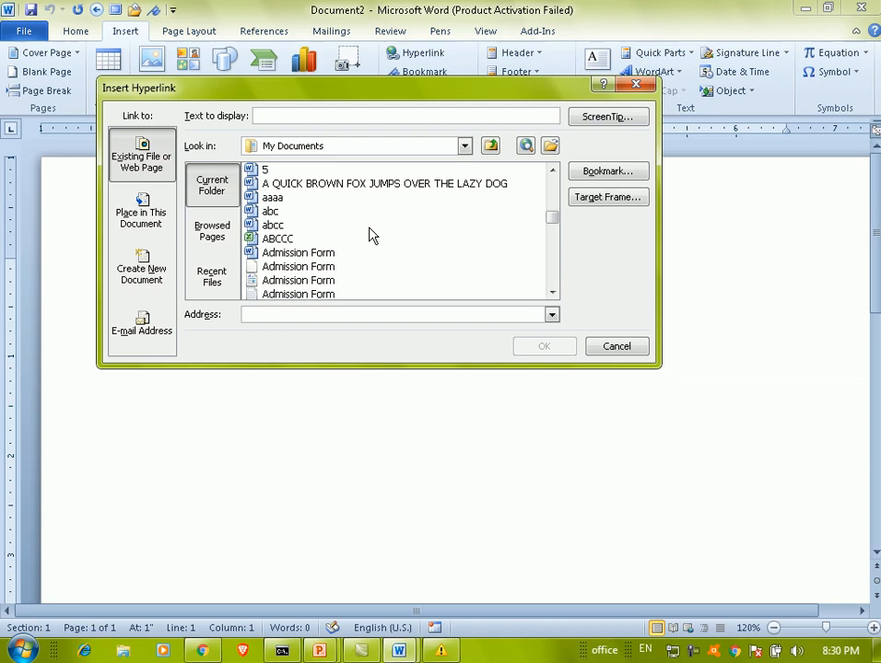
{"action": "left_click", "coordinate": [225, 231]}
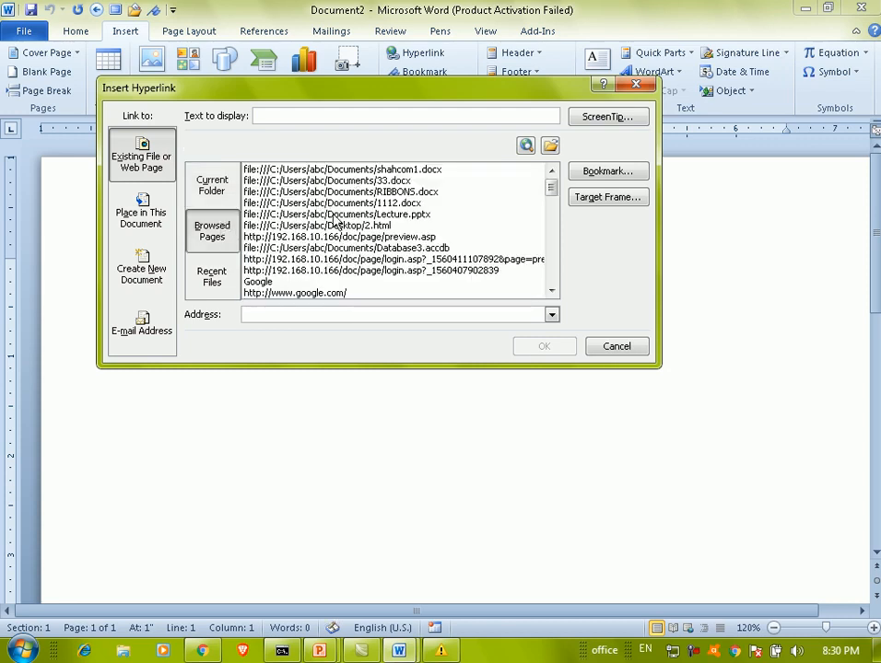
{"action": "left_click", "coordinate": [218, 275]}
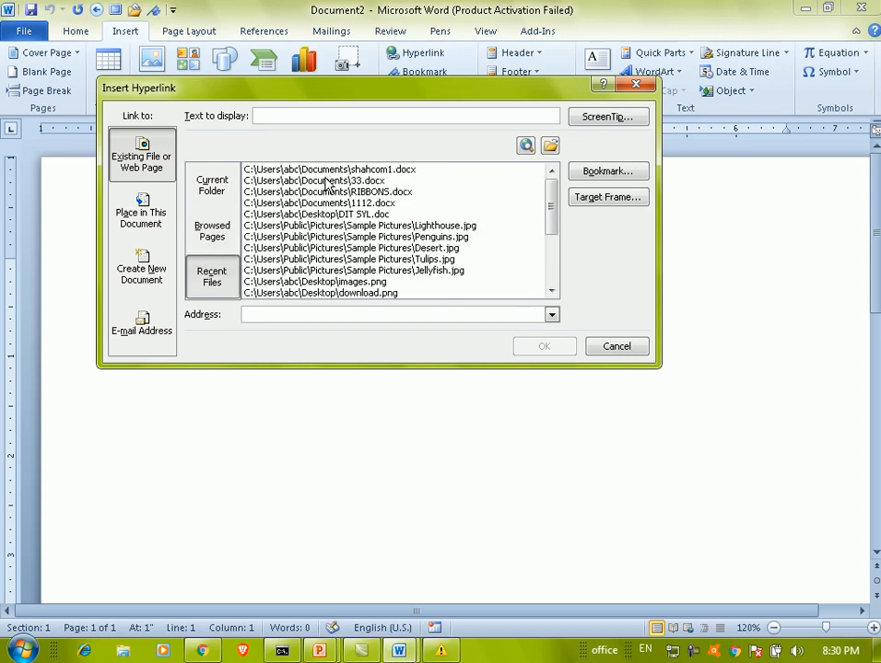
{"action": "left_click", "coordinate": [223, 189]}
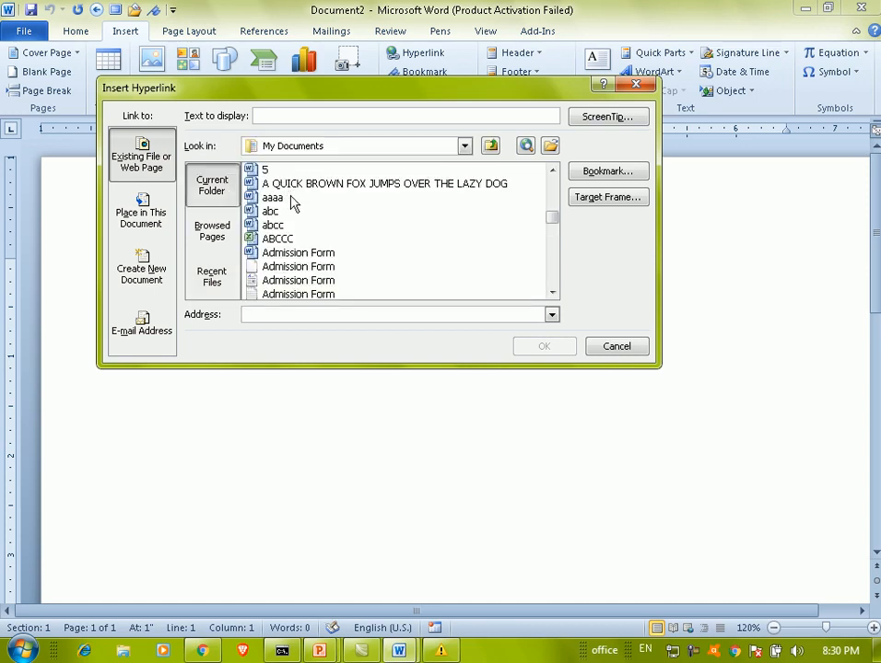
{"action": "left_click", "coordinate": [267, 170]}
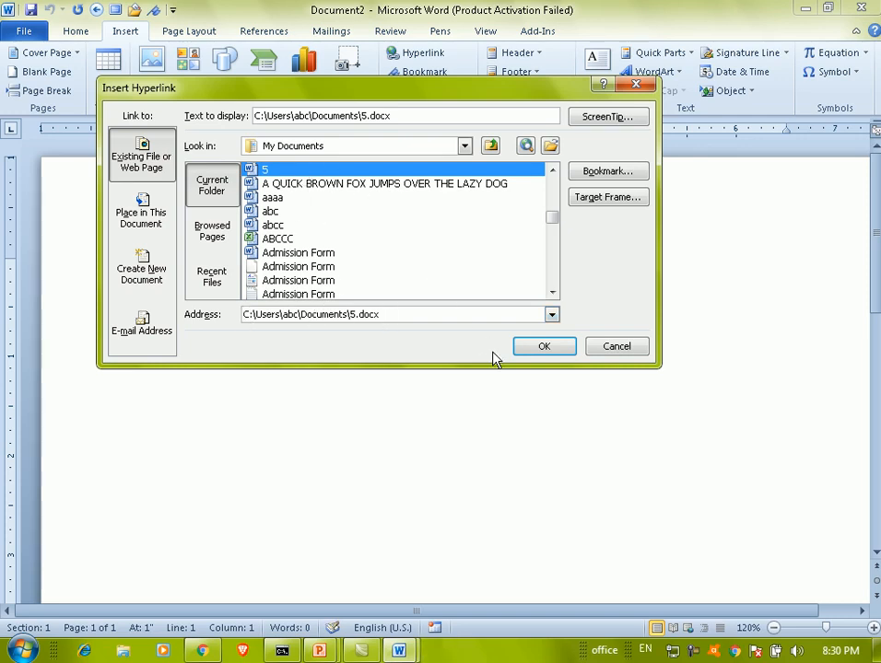
{"action": "left_click", "coordinate": [542, 346]}
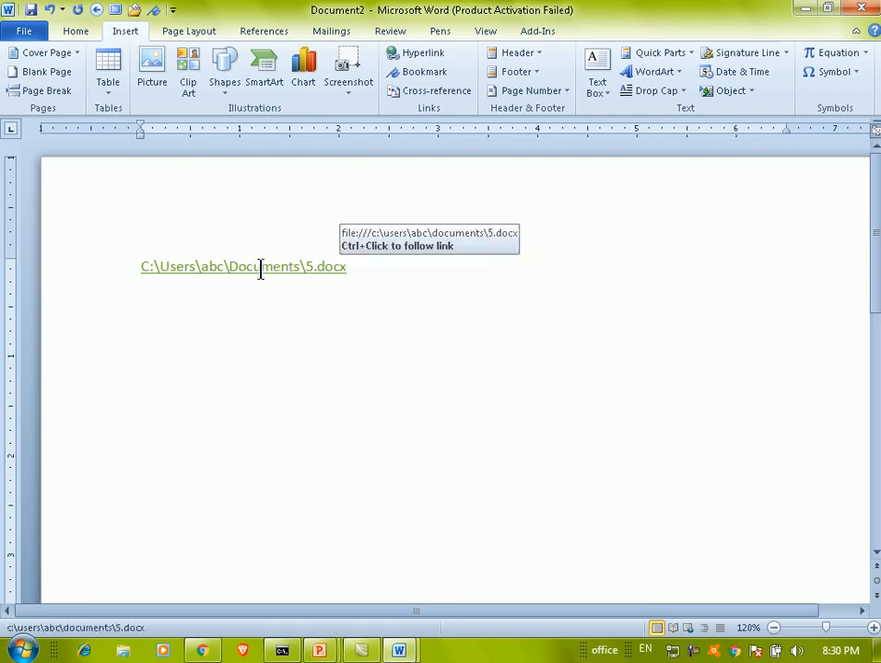
Step: Follow the 5.docx link to view the linked document, and close that document
{"action": "left_click", "coordinate": [204, 267], "text": "ctrl"}
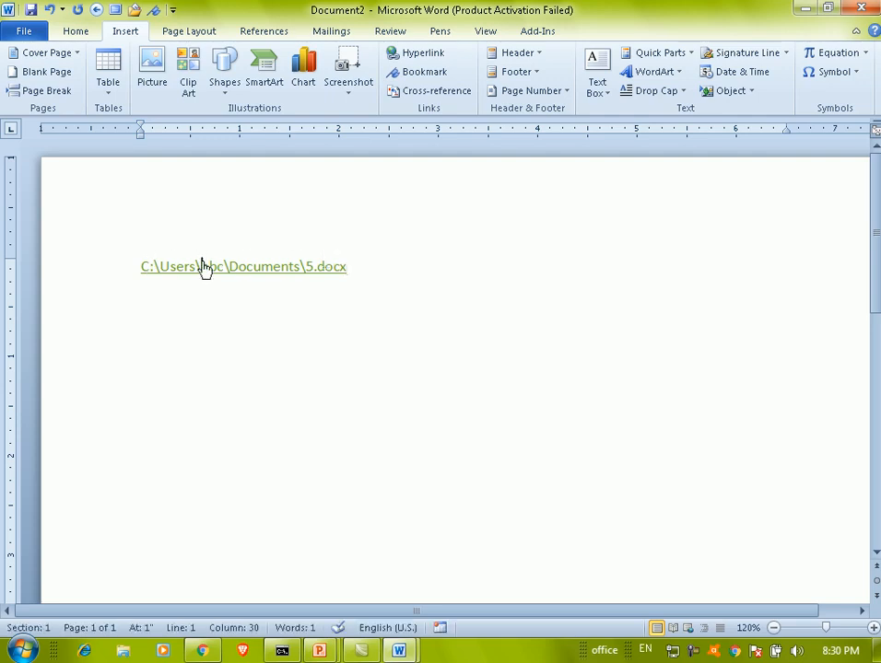
{"action": "left_click", "coordinate": [498, 394]}
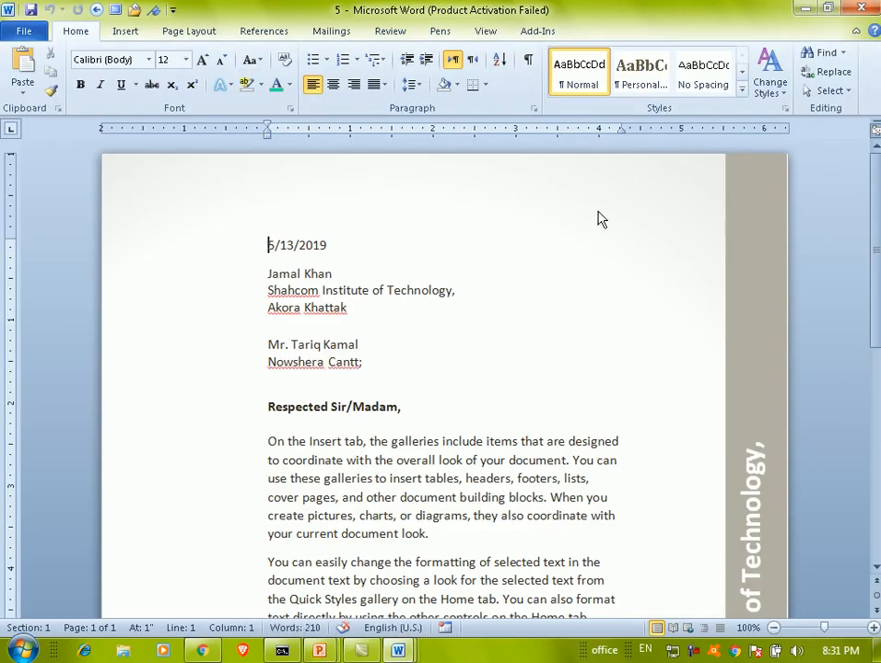
{"action": "key", "text": "alt+F4"}
Step: Two lines below the first link, start a new hyperlink to the existing file eid2 in My Documents
{"action": "left_click", "coordinate": [402, 289]}
{"action": "key", "text": "Return"}
{"action": "key", "text": "Return"}
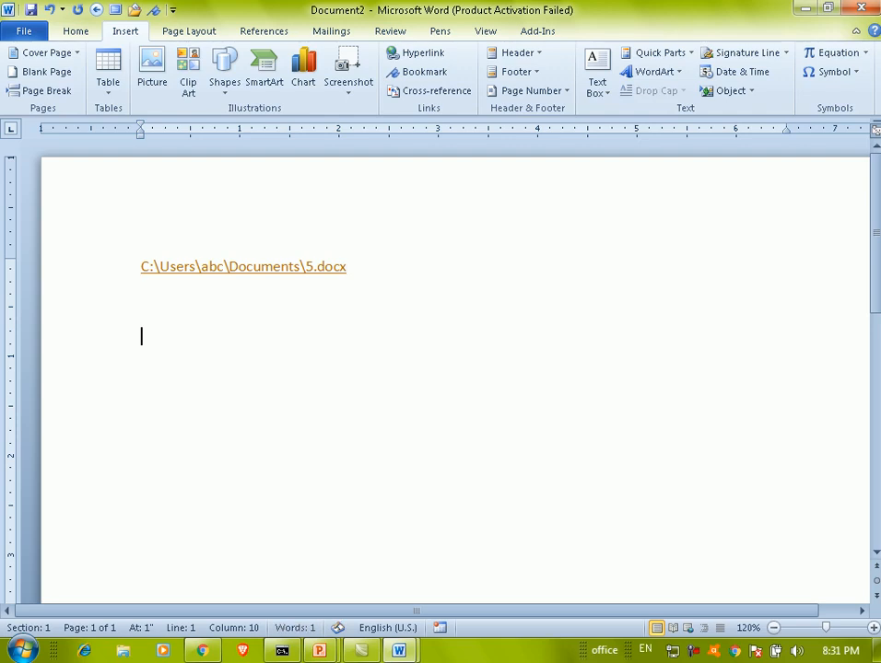
{"action": "left_click", "coordinate": [417, 57]}
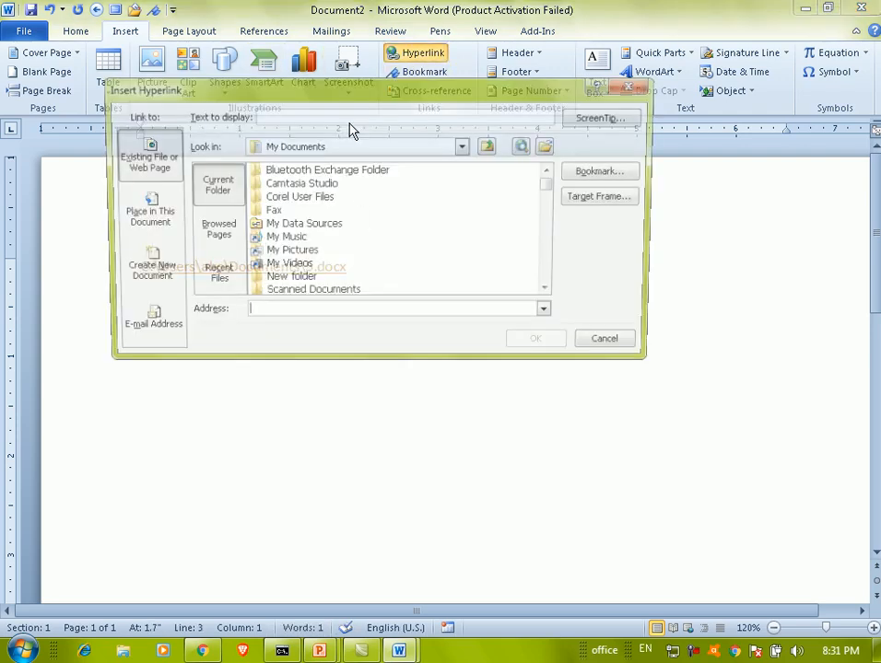
{"action": "left_click", "coordinate": [156, 229]}
{"action": "left_click", "coordinate": [142, 162]}
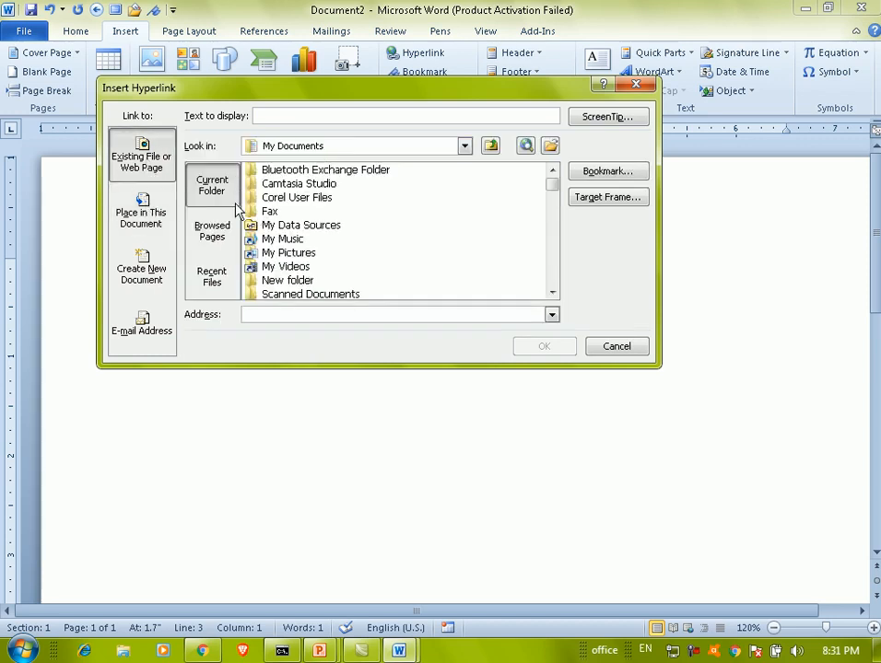
{"action": "left_click_drag", "start_coordinate": [556, 190], "coordinate": [557, 241]}
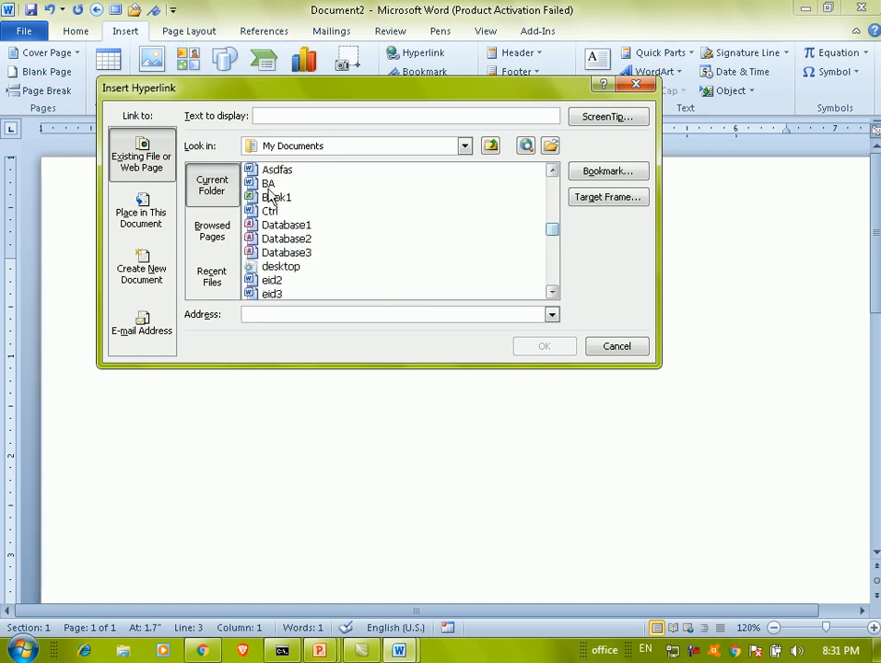
{"action": "left_click", "coordinate": [276, 282]}
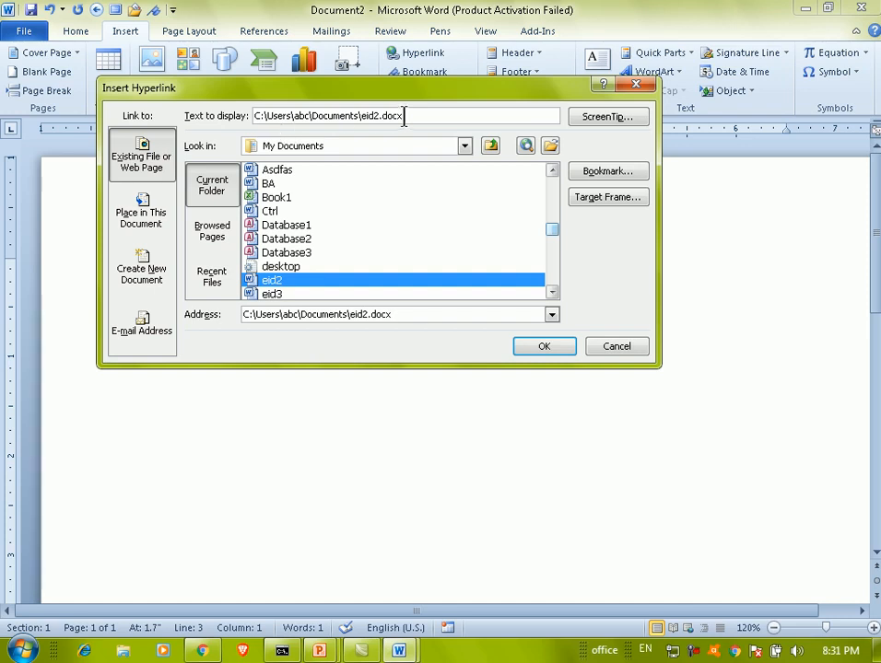
Step: Set the link's display text to "Eid File" and its ScreenTip to "This files contain on Eid Cards", and insert it
{"action": "left_click_drag", "start_coordinate": [402, 117], "coordinate": [166, 111]}
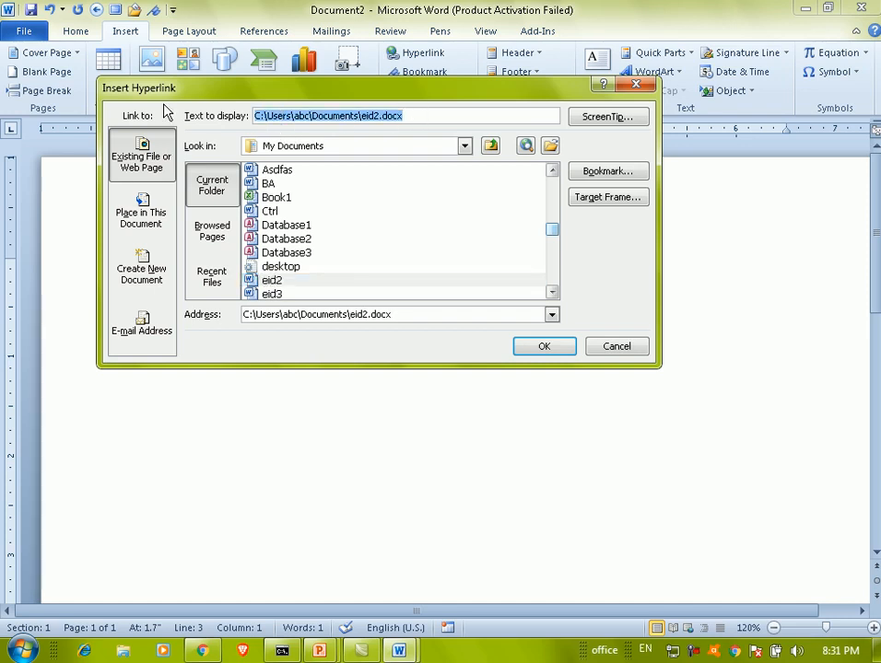
{"action": "type", "text": "Eid File"}
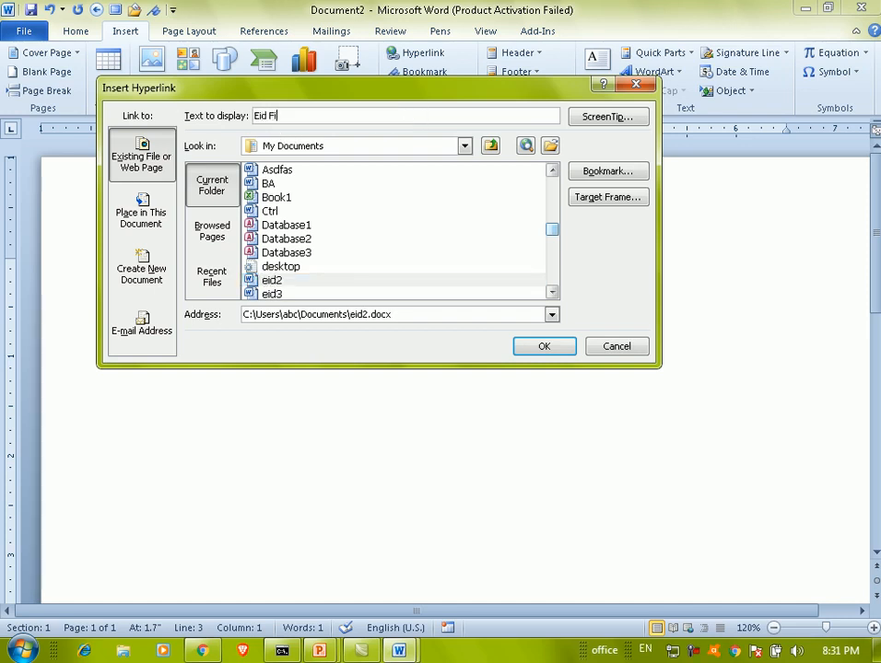
{"action": "left_click", "coordinate": [603, 118]}
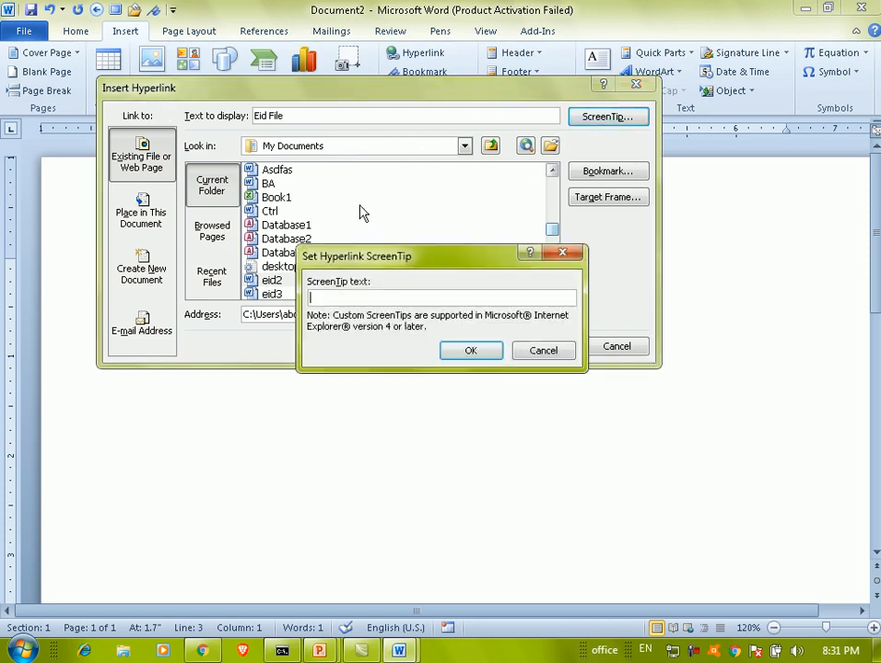
{"action": "type", "text": "This files contain on Eid Cards"}
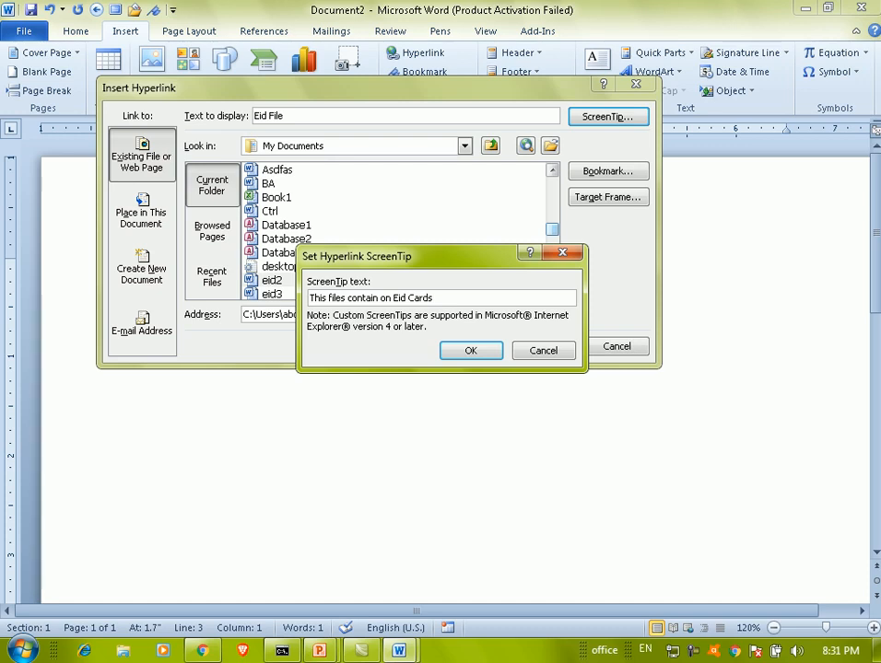
{"action": "left_click", "coordinate": [471, 350]}
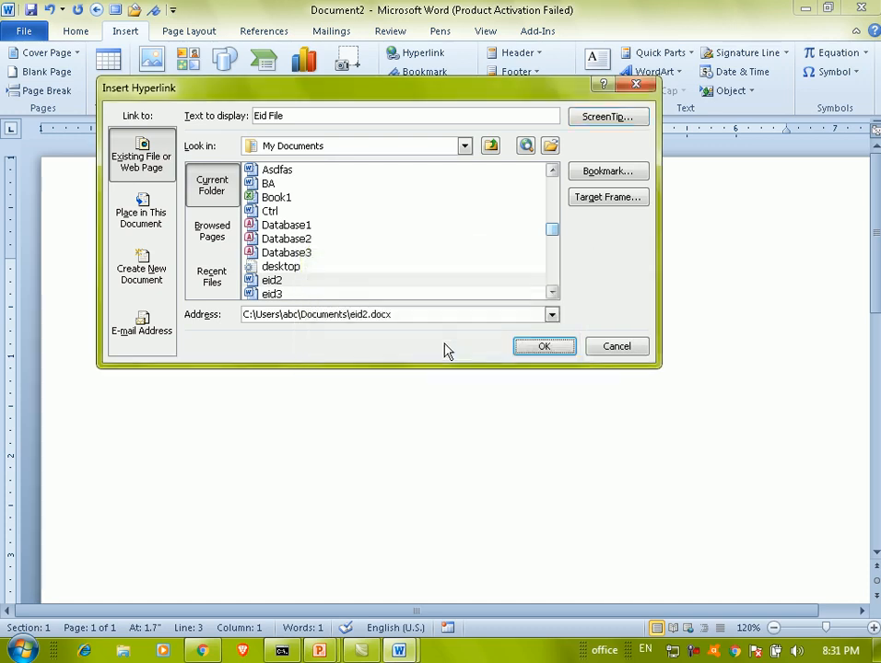
{"action": "left_click", "coordinate": [546, 349]}
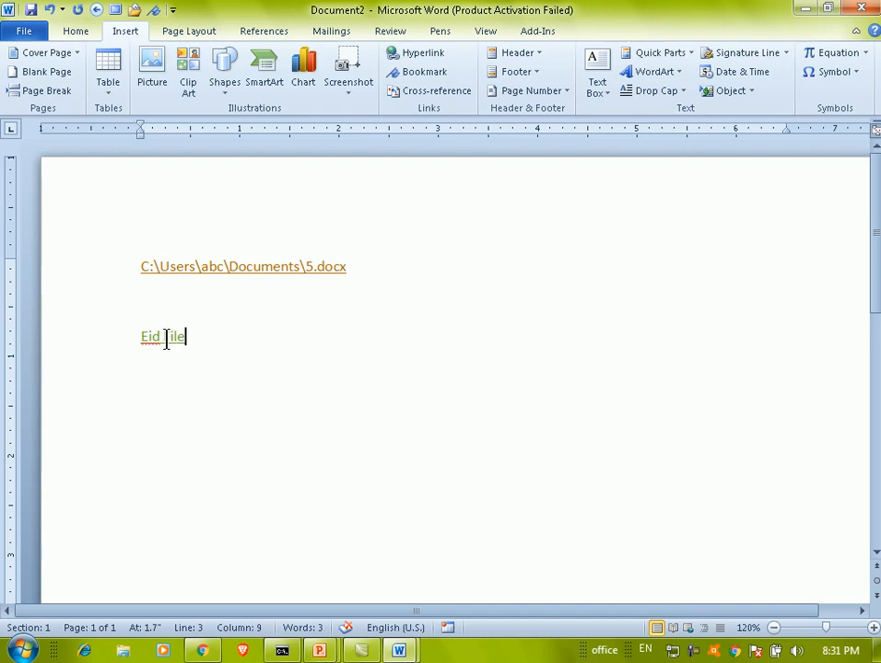
{"action": "mouse_move", "coordinate": [166, 341]}
{"action": "key", "text": "Return"}
{"action": "key", "text": "Return"}
{"action": "left_click", "coordinate": [416, 55]}
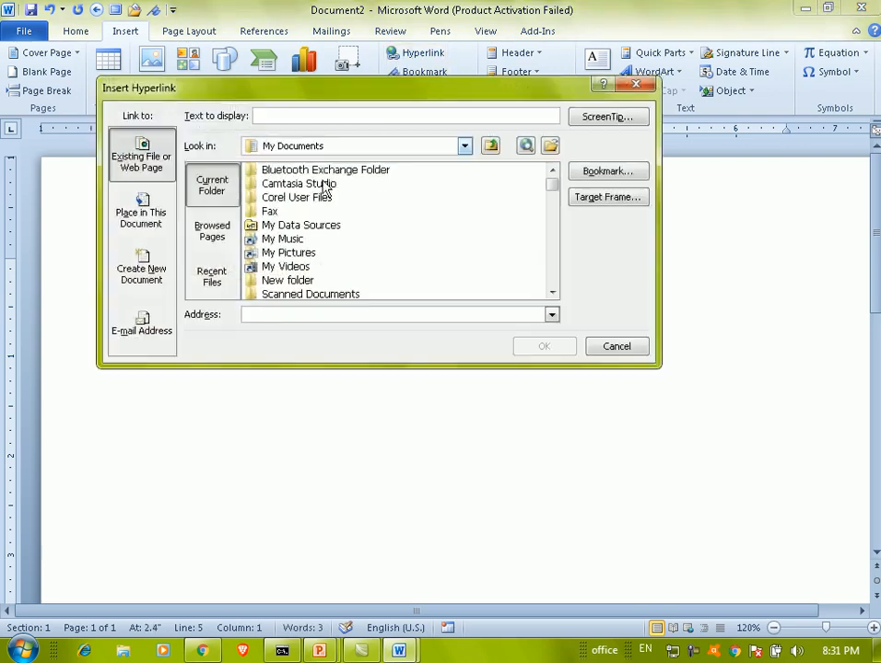
{"action": "left_click", "coordinate": [168, 231]}
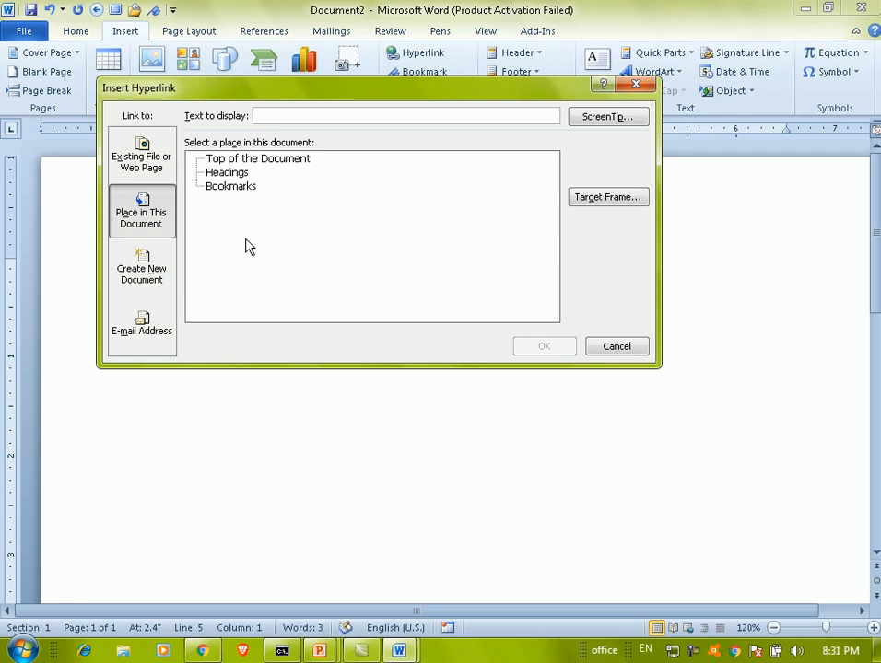
{"action": "left_click", "coordinate": [608, 351]}
Step: Replace the entire document content with sample paragraphs generated by =rand()
{"action": "key", "text": "ctrl+a"}
{"action": "key", "text": "Delete"}
{"action": "type", "text": "=rand()"}
{"action": "key", "text": "Return"}
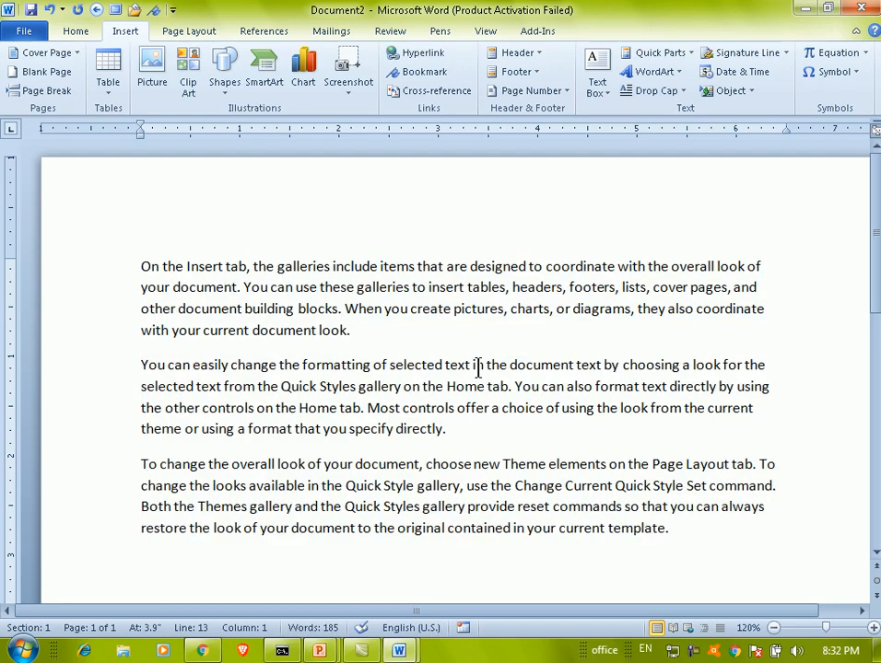
Step: Add the line "Shahcom" above the first paragraph and apply the Heading 1 style to it
{"action": "key", "text": "Return"}
{"action": "key", "text": "Up"}
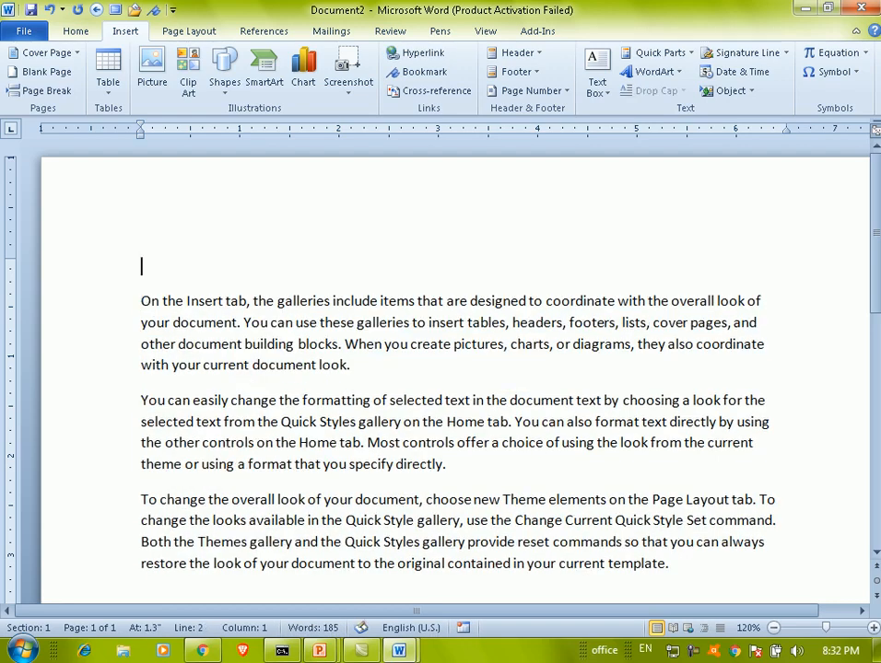
{"action": "type", "text": "Shahcom"}
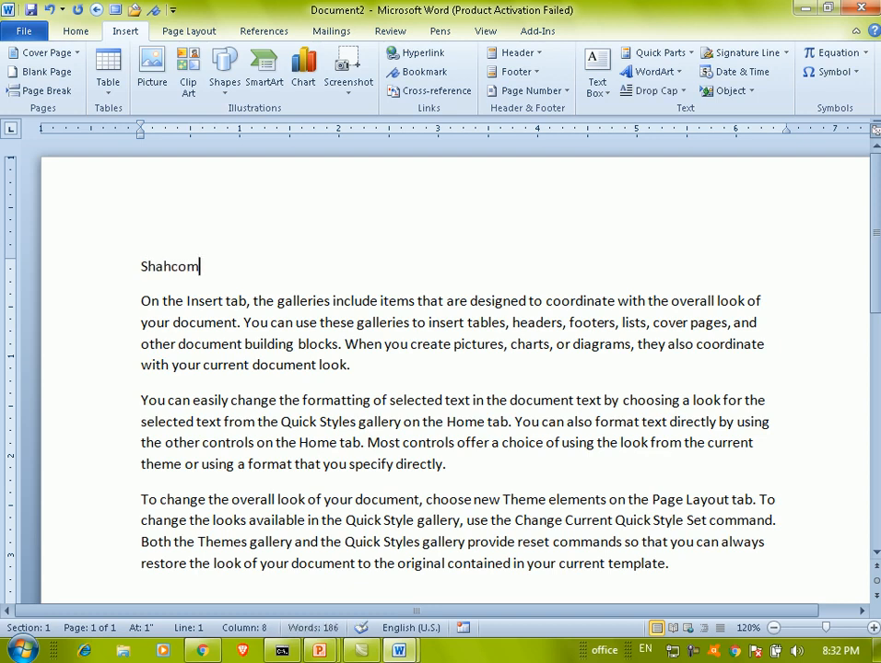
{"action": "left_click", "coordinate": [295, 346]}
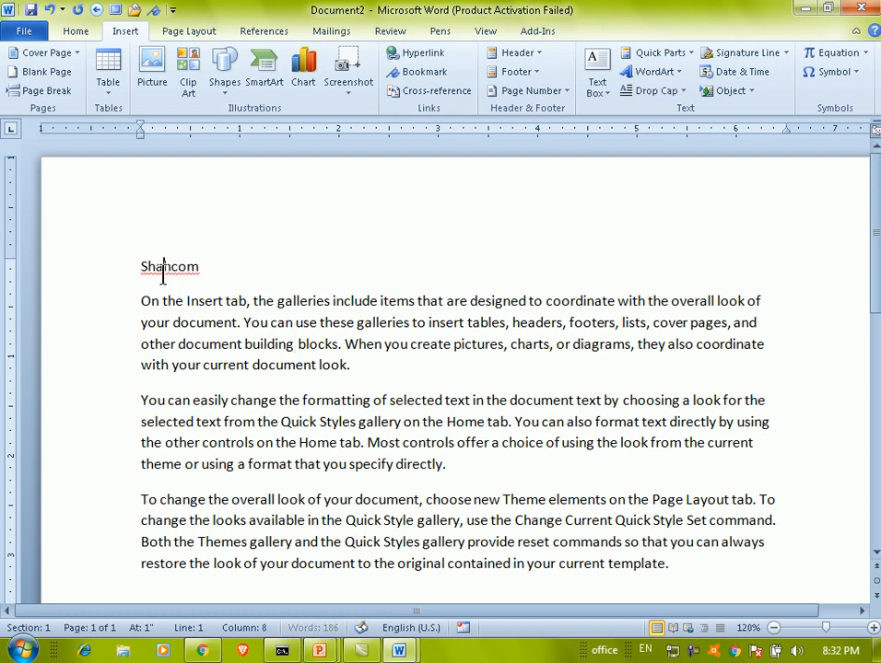
{"action": "left_click", "coordinate": [132, 273]}
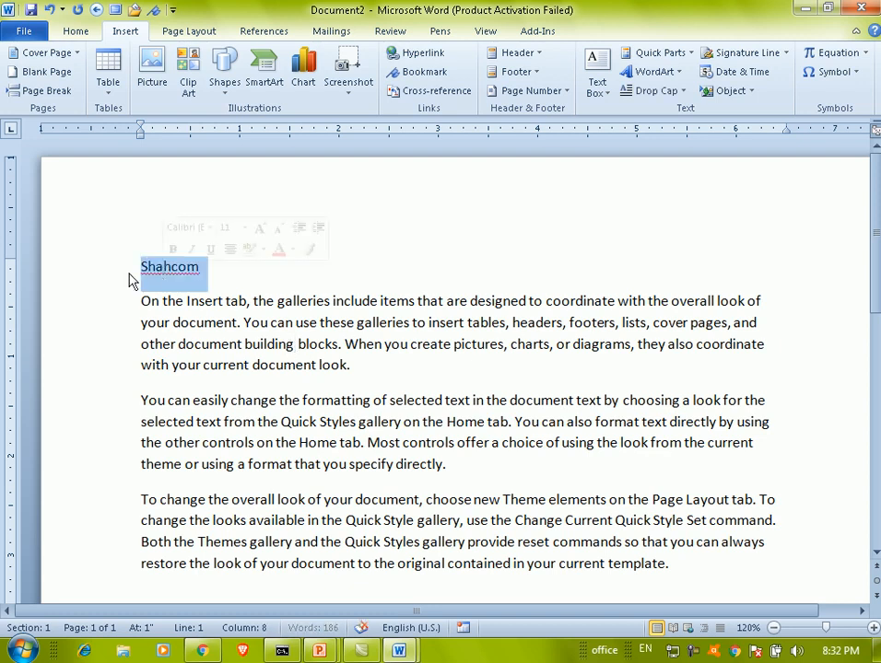
{"action": "left_click", "coordinate": [73, 29]}
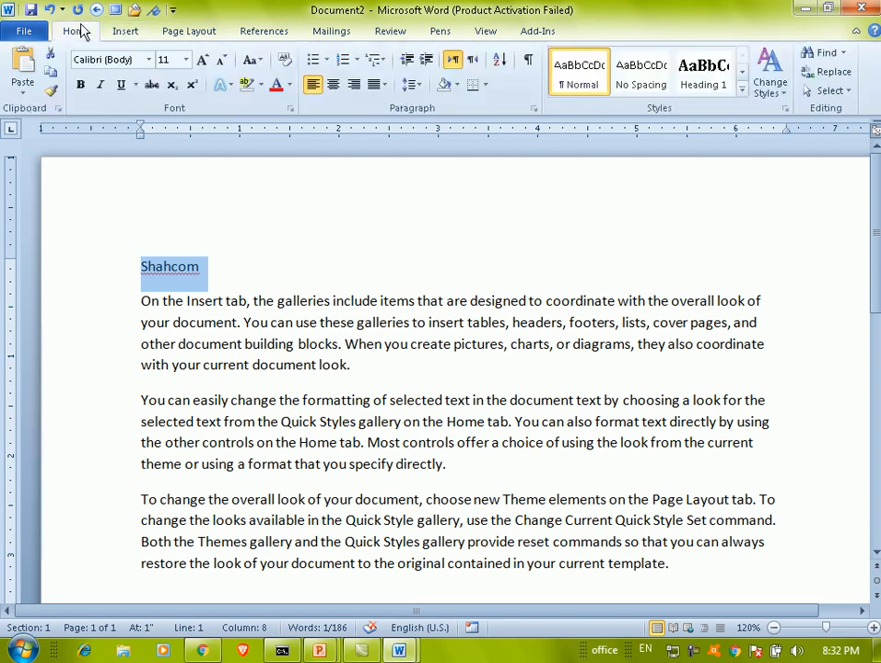
{"action": "left_click", "coordinate": [707, 83]}
{"action": "left_click", "coordinate": [295, 344]}
Step: Insert page breaks after the last paragraph so that the cursor is on a blank third page
{"action": "scroll", "coordinate": [319, 343], "scroll_direction": "down", "scroll_amount": 3}
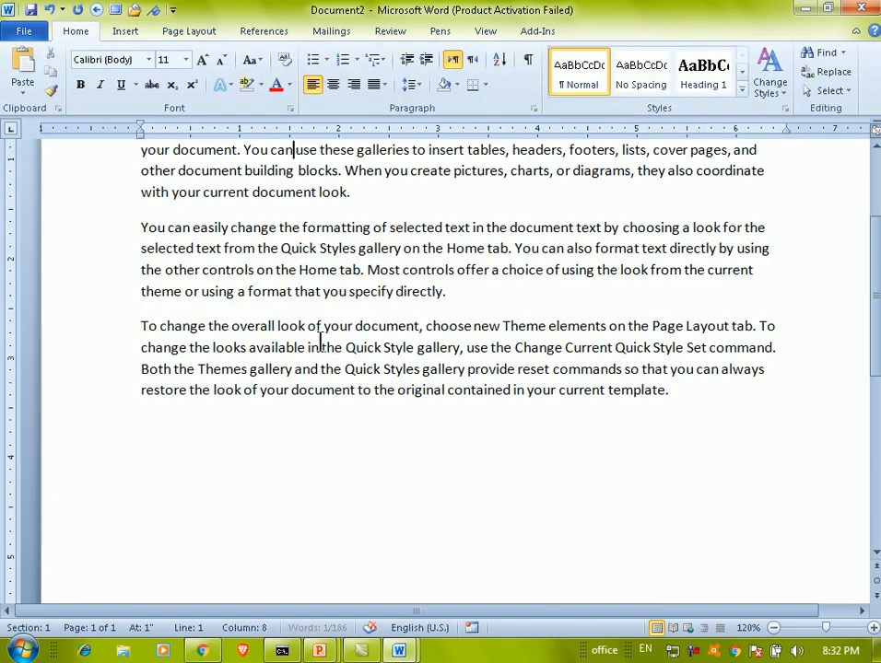
{"action": "key", "text": "ctrl+End"}
{"action": "key", "text": "ctrl+Return"}
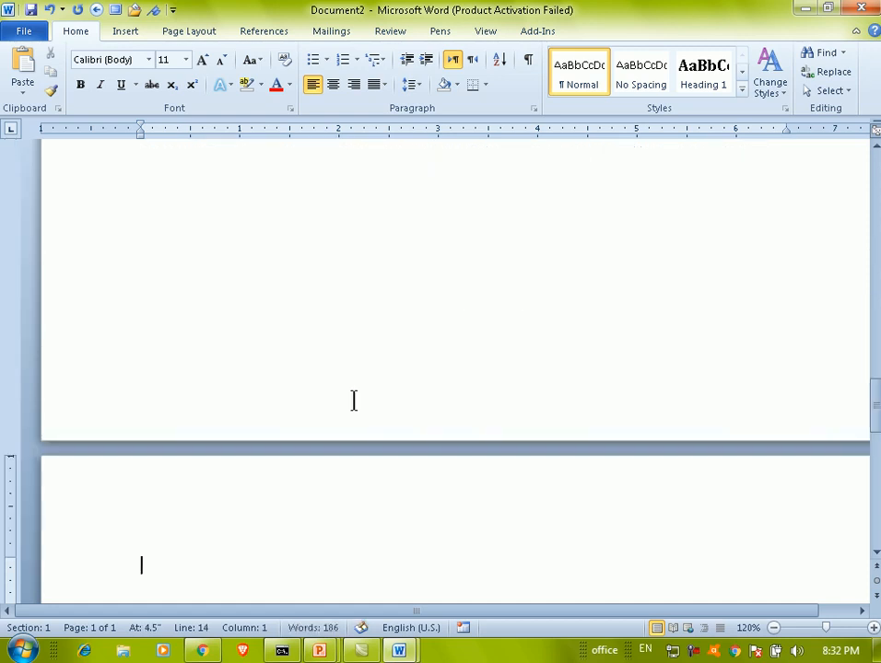
{"action": "scroll", "coordinate": [353, 400], "scroll_direction": "down", "scroll_amount": 3}
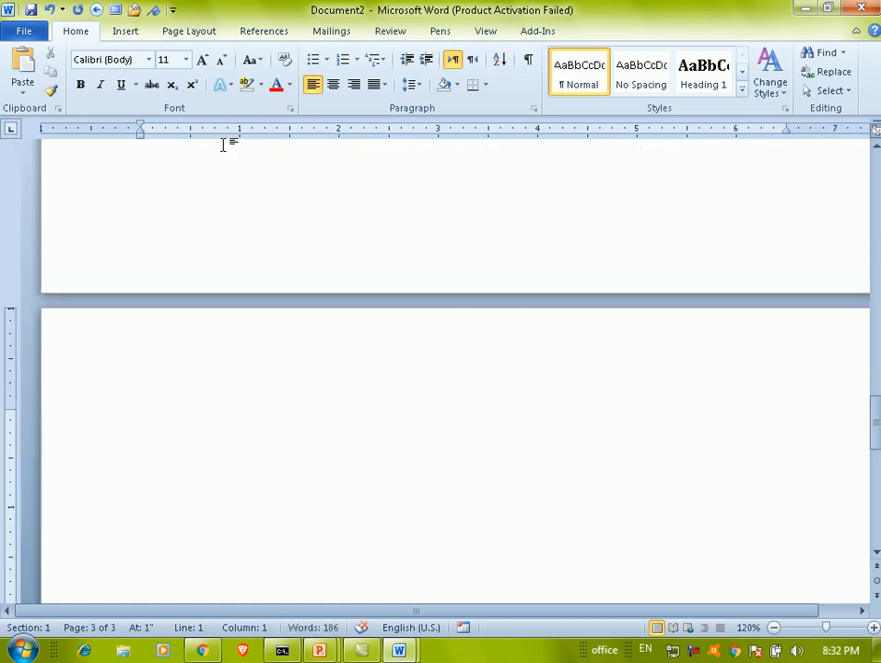
Step: Begin a hyperlink on the blank third page that targets the "Shahcom" heading in this document
{"action": "left_click", "coordinate": [126, 32]}
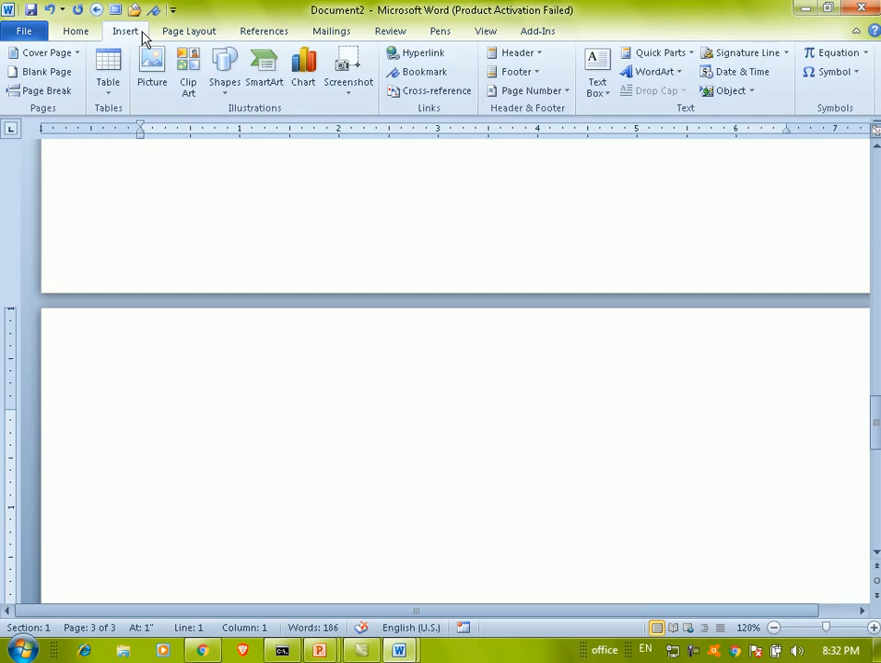
{"action": "left_click", "coordinate": [401, 58]}
{"action": "left_click", "coordinate": [157, 222]}
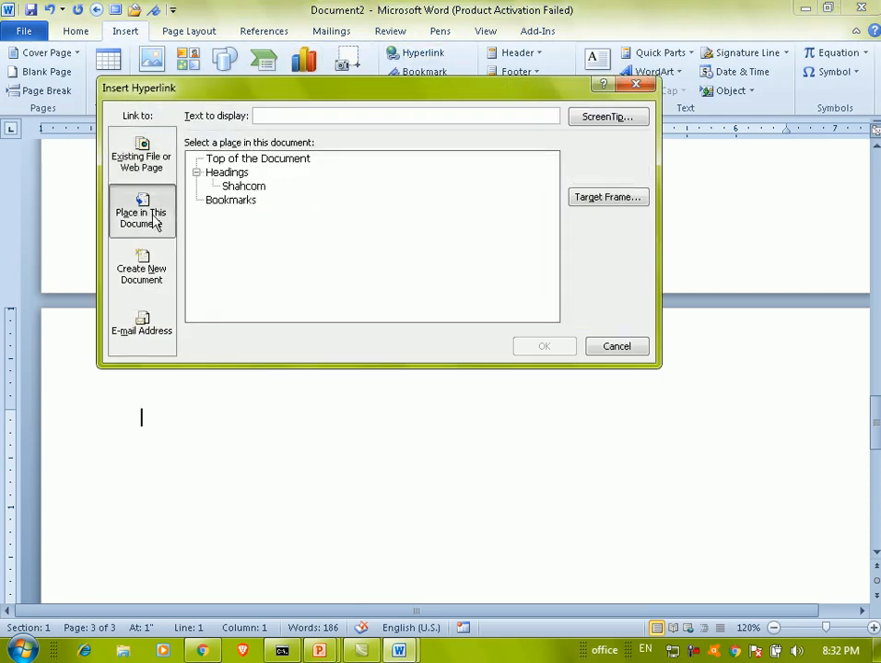
{"action": "left_click", "coordinate": [237, 188]}
{"action": "left_click", "coordinate": [238, 201]}
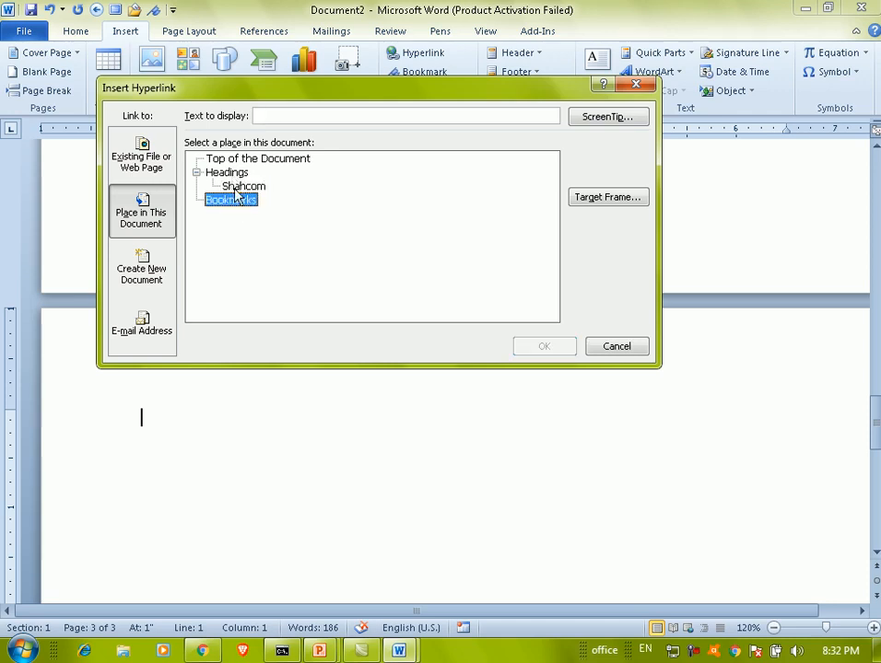
{"action": "left_click", "coordinate": [237, 187]}
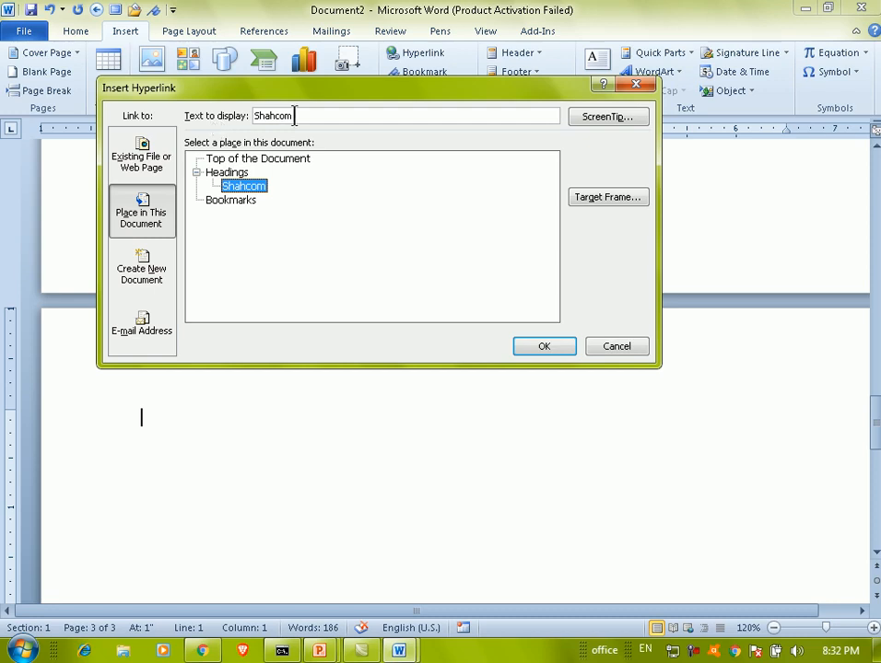
Step: Set the link's display text to "Shahcom Institute of Technology" and insert it
{"action": "left_click_drag", "start_coordinate": [302, 116], "coordinate": [256, 115]}
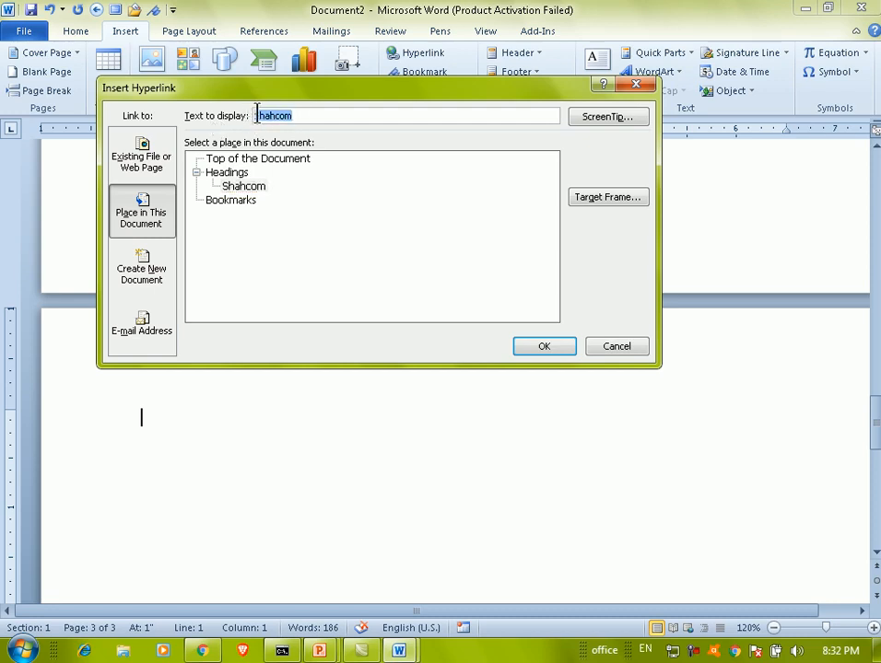
{"action": "left_click", "coordinate": [358, 113]}
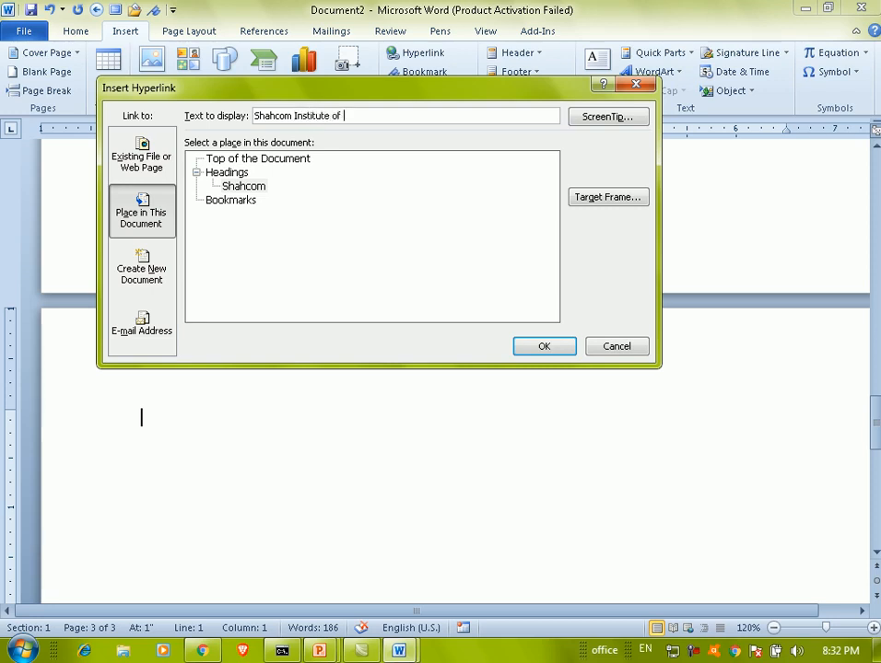
{"action": "type", "text": "Institute of Technology"}
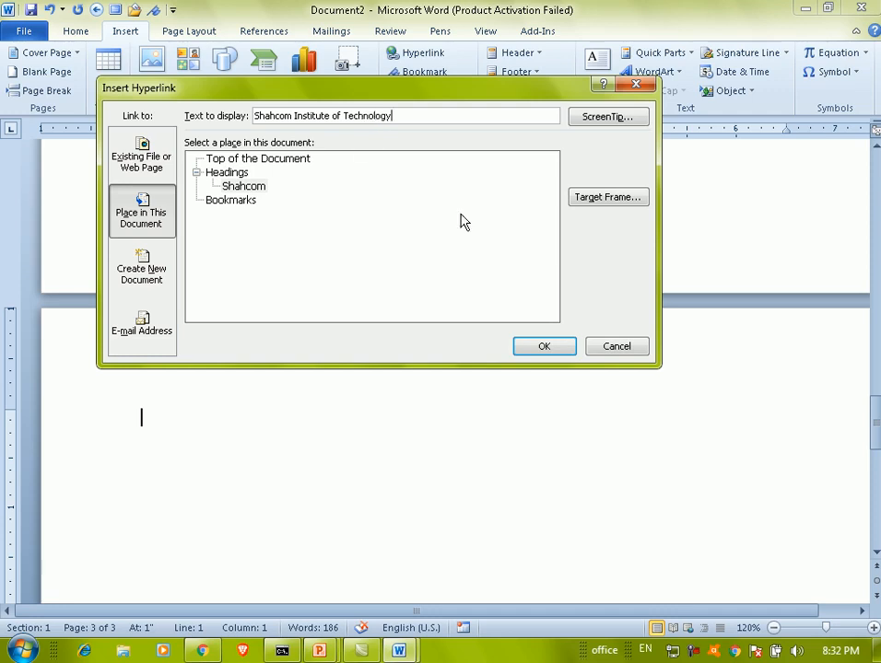
{"action": "left_click", "coordinate": [544, 346]}
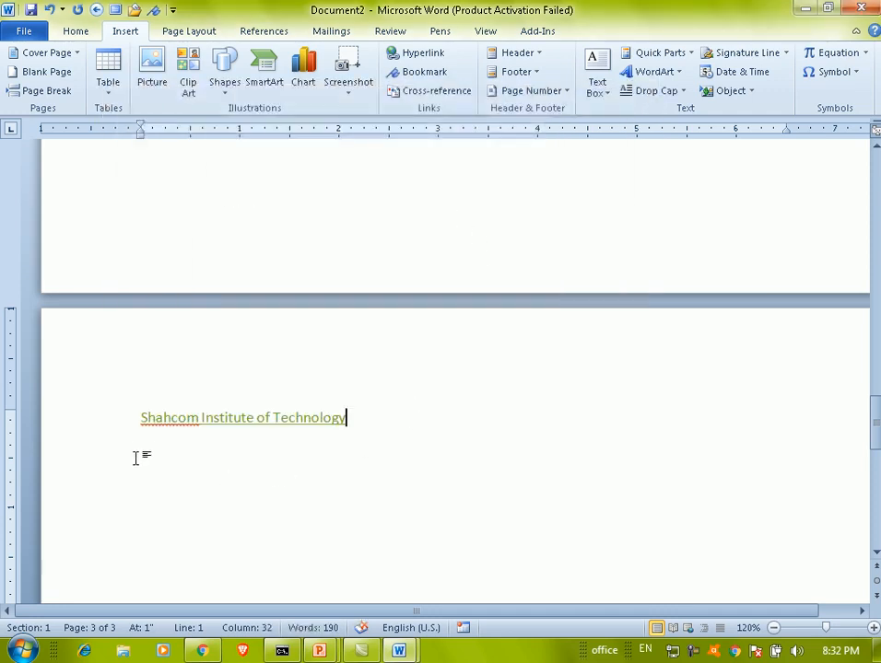
Step: Follow the "Shahcom Institute of Technology" link to its heading and look over the text below it
{"action": "left_click", "coordinate": [203, 421], "text": "ctrl"}
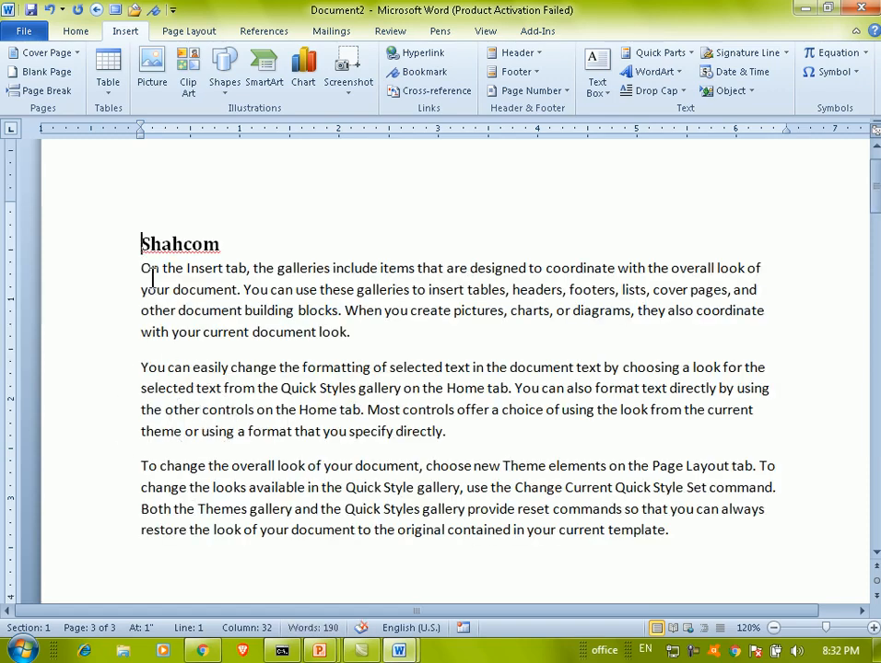
{"action": "left_click", "coordinate": [215, 246]}
{"action": "scroll", "coordinate": [295, 350], "scroll_direction": "down", "scroll_amount": 2}
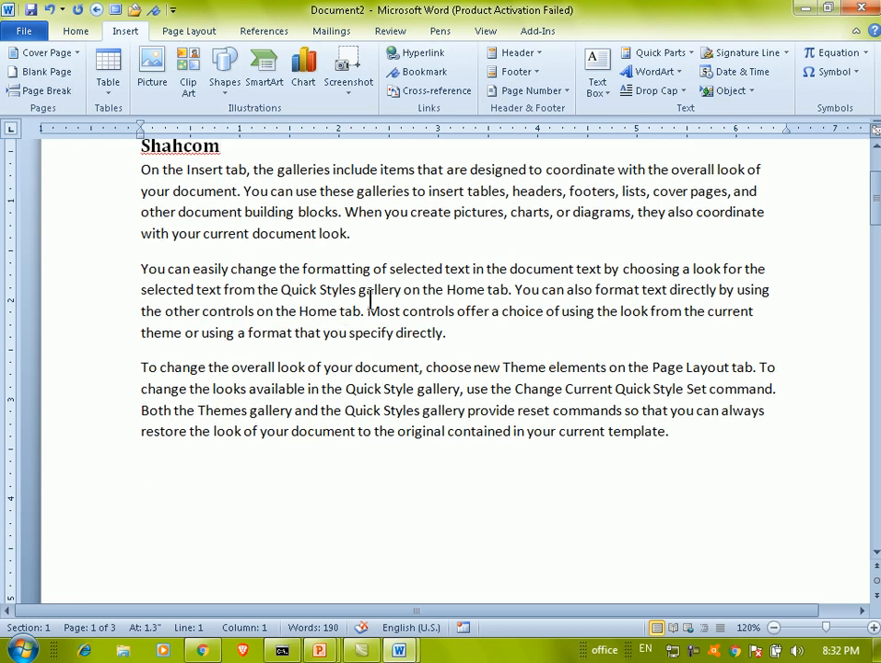
{"action": "scroll", "coordinate": [575, 468], "scroll_direction": "down", "scroll_amount": 4}
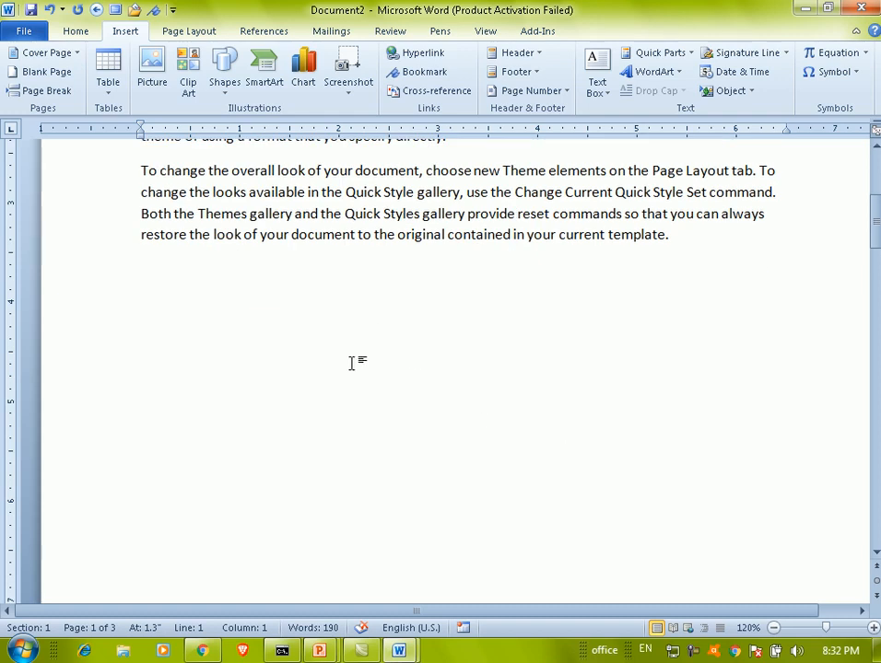
{"action": "scroll", "coordinate": [368, 367], "scroll_direction": "down", "scroll_amount": 4}
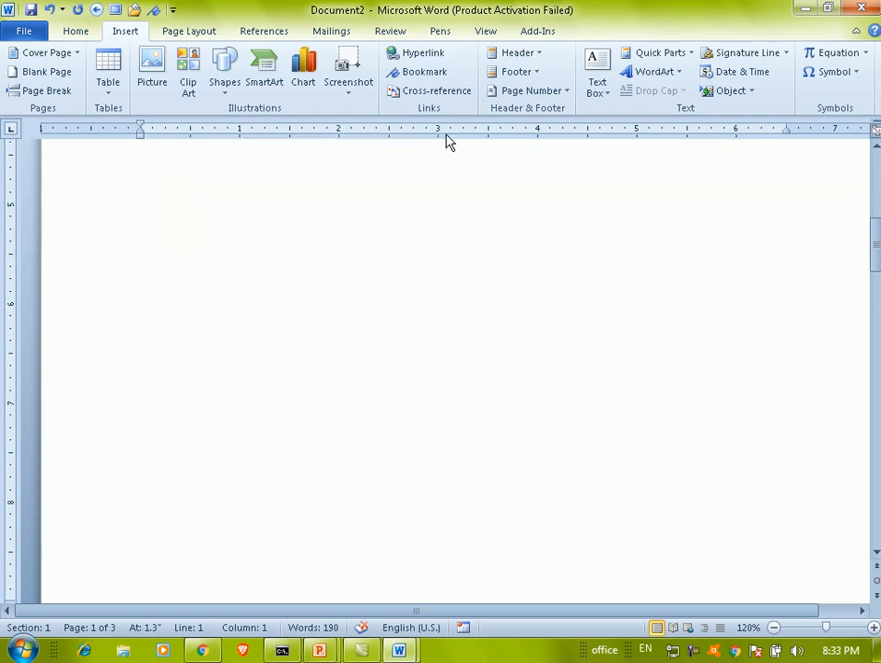
{"action": "left_click", "coordinate": [420, 53]}
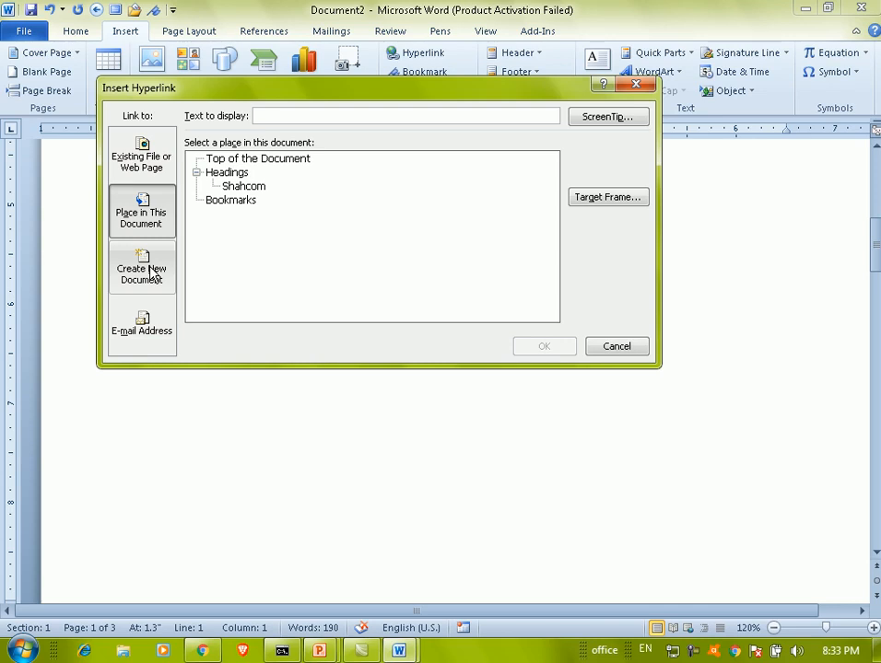
{"action": "left_click", "coordinate": [613, 346]}
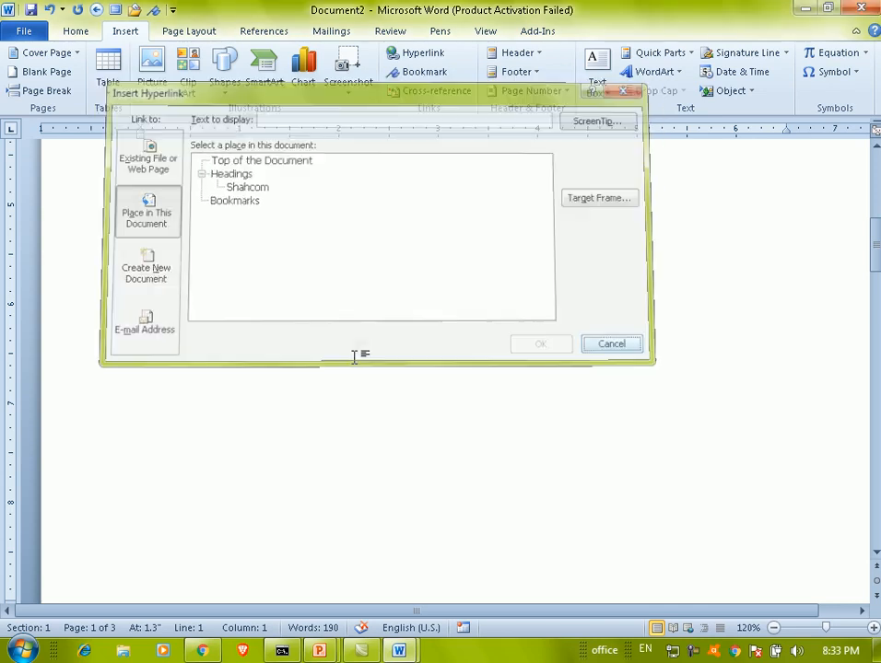
Step: Place the cursor in the empty area below the last paragraph on page 1
{"action": "scroll", "coordinate": [350, 355], "scroll_direction": "up", "scroll_amount": 4}
{"action": "double_click", "coordinate": [137, 296]}
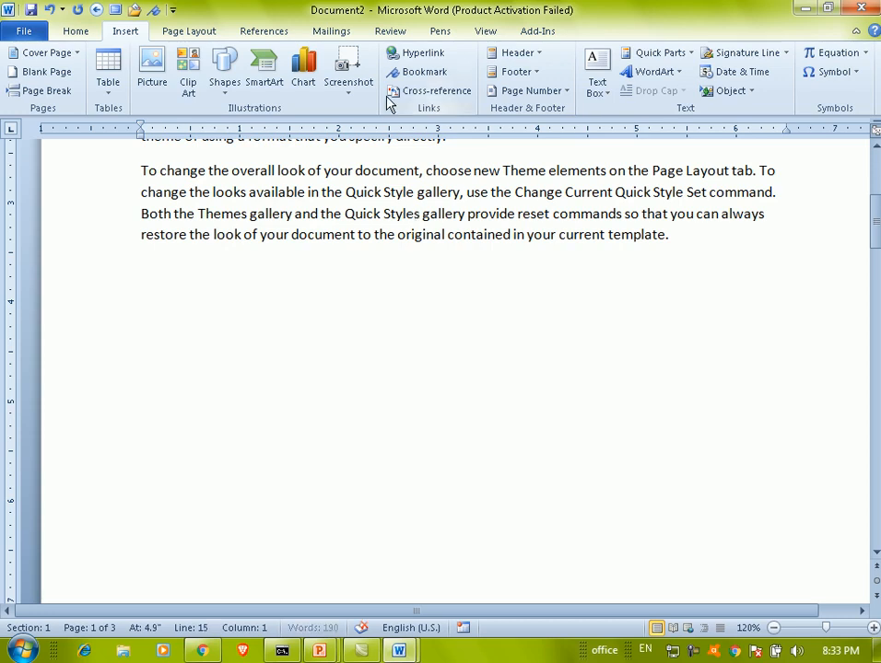
Step: Try to insert a hyperlink that creates a new document named "Pakistan", set to edit the document now
{"action": "left_click", "coordinate": [393, 52]}
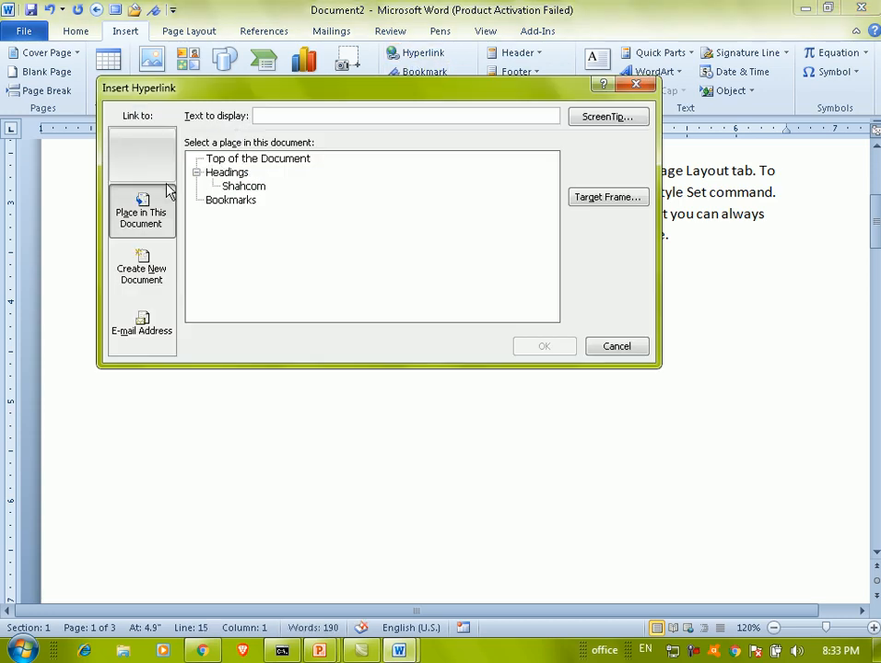
{"action": "left_click", "coordinate": [146, 263]}
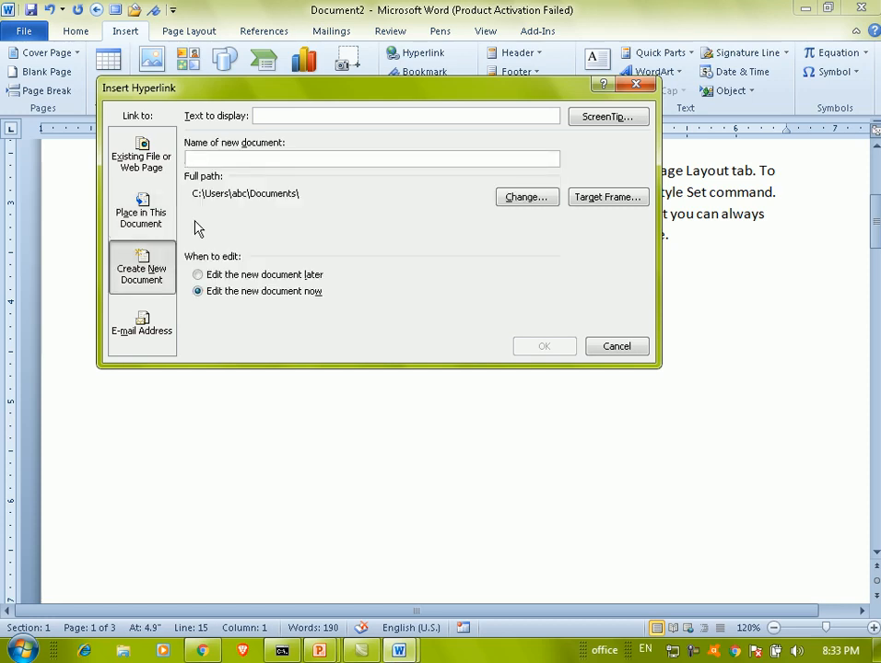
{"action": "left_click", "coordinate": [253, 162]}
{"action": "type", "text": "Pakistan"}
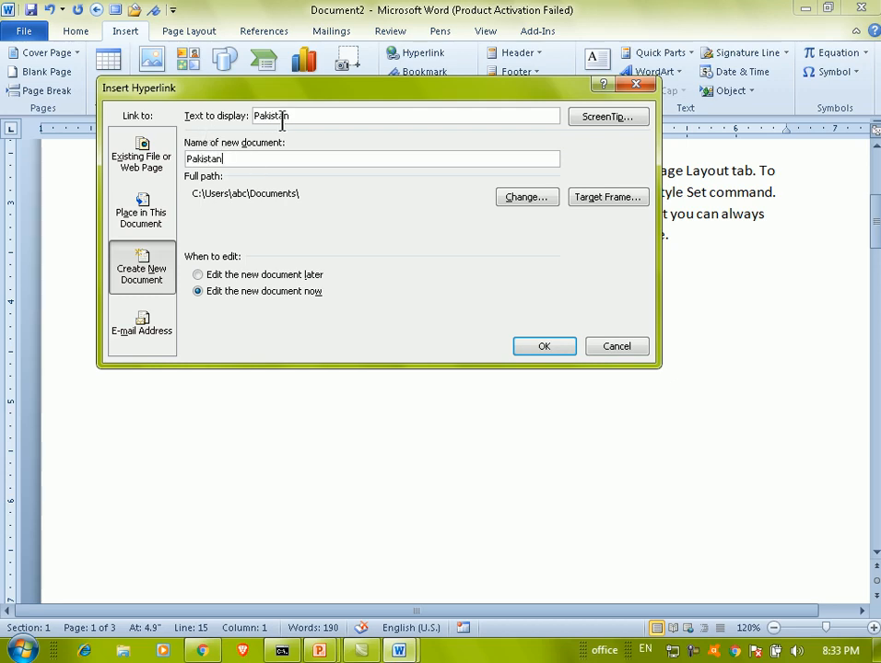
{"action": "left_click_drag", "start_coordinate": [281, 90], "coordinate": [312, 123]}
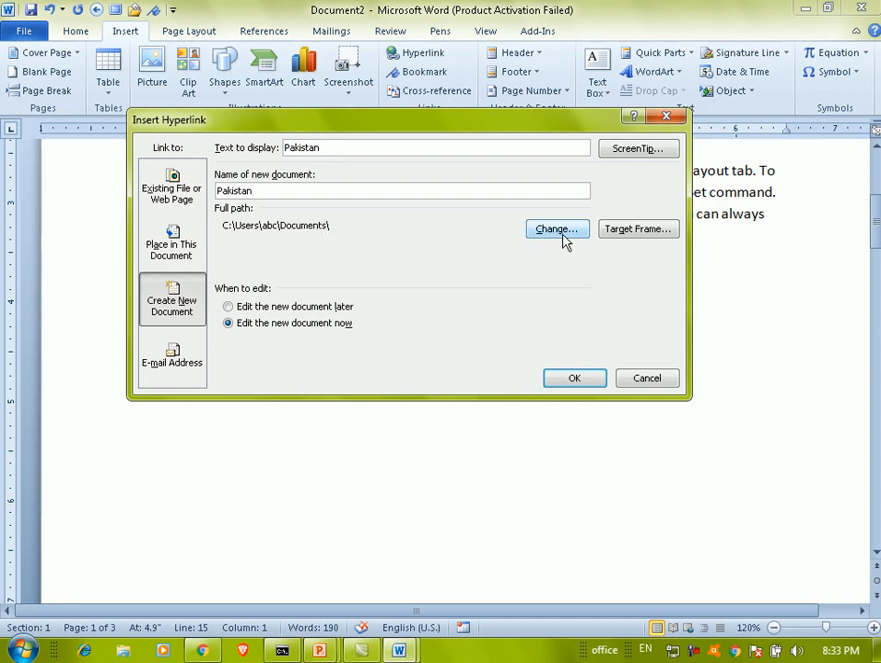
{"action": "left_click", "coordinate": [250, 308]}
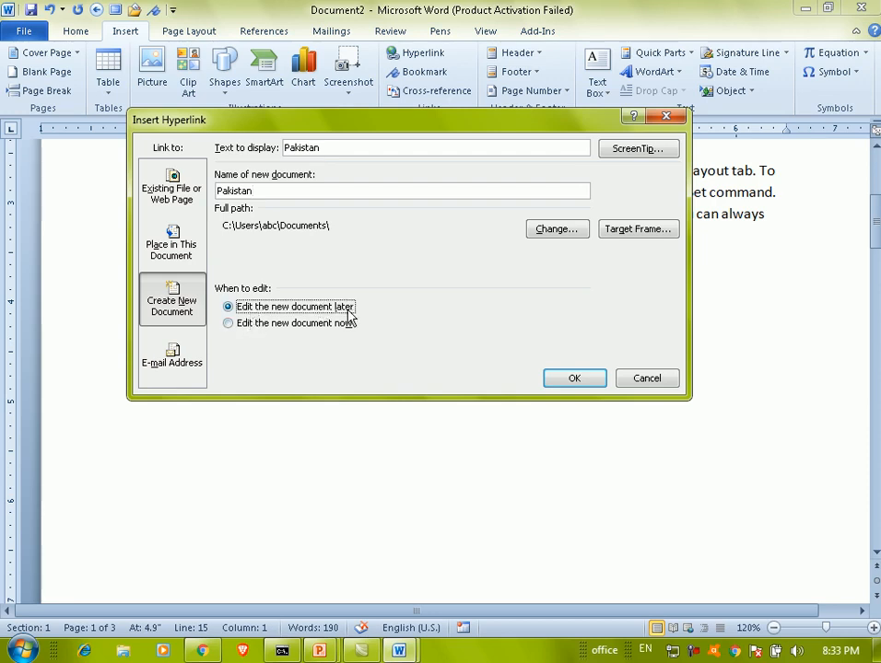
{"action": "left_click", "coordinate": [274, 328]}
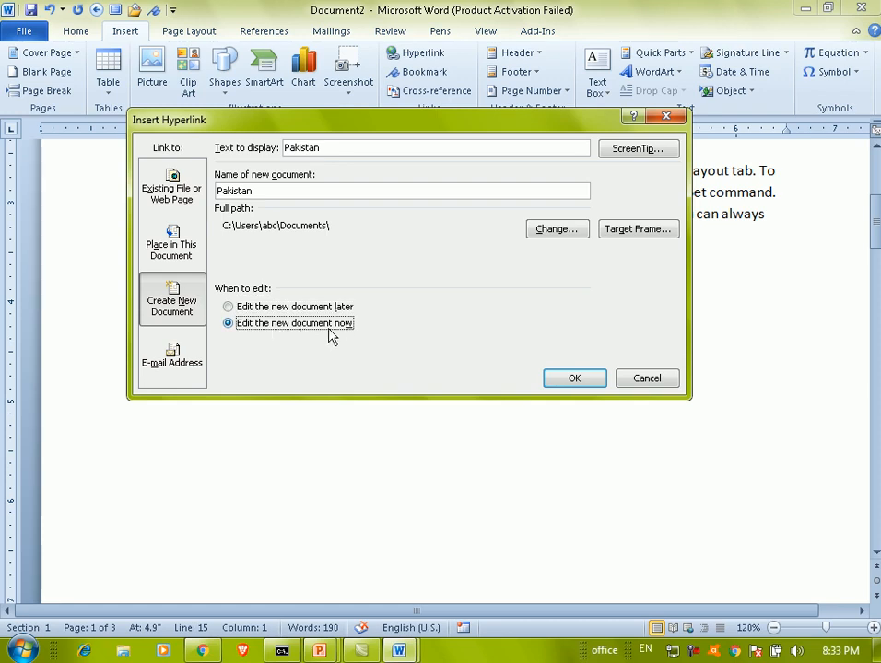
{"action": "left_click", "coordinate": [567, 382]}
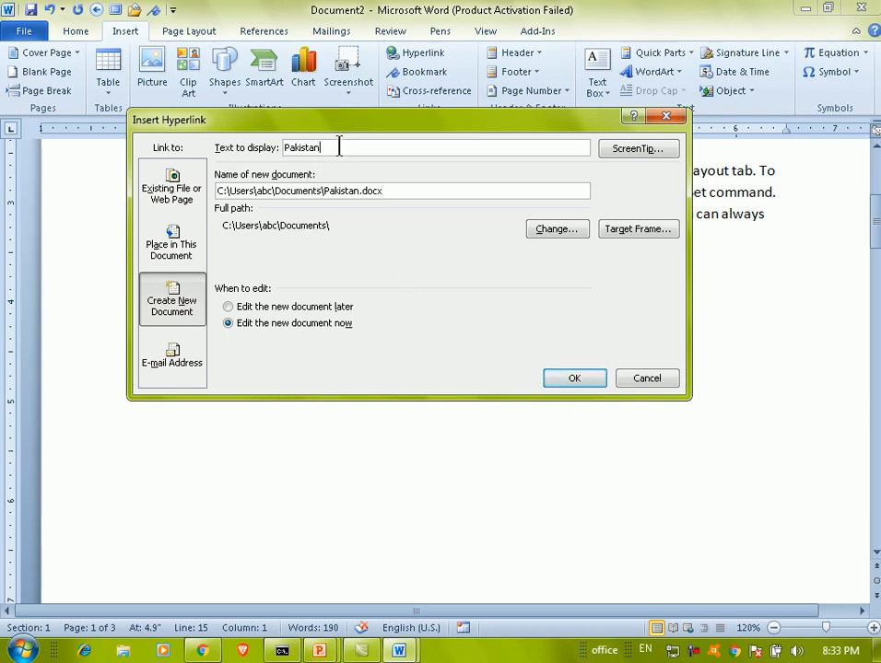
Step: Try "KPK1" as both the display text and the new document's name, and cancel the hyperlink
{"action": "left_click_drag", "start_coordinate": [342, 148], "coordinate": [244, 171]}
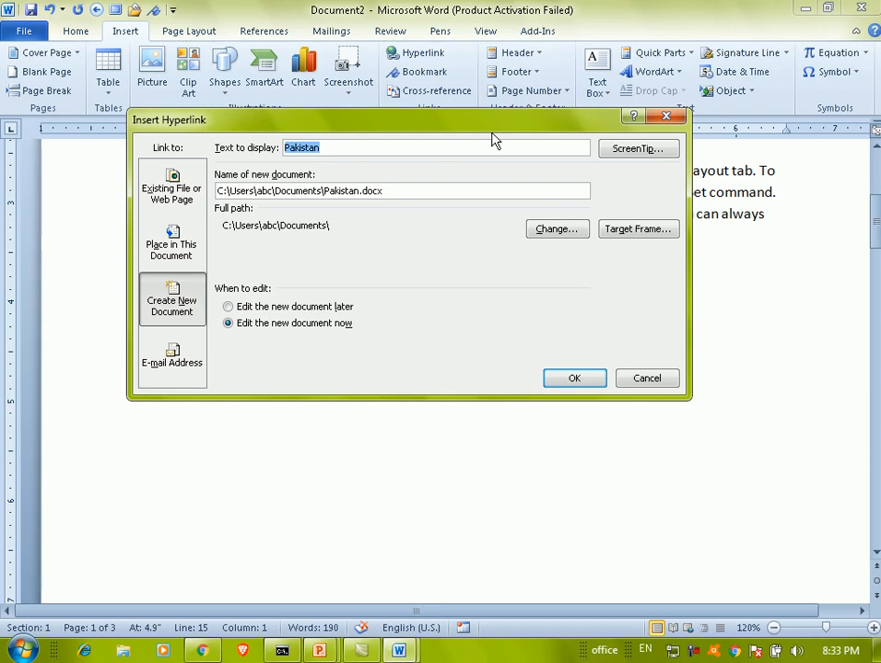
{"action": "type", "text": "KPK1"}
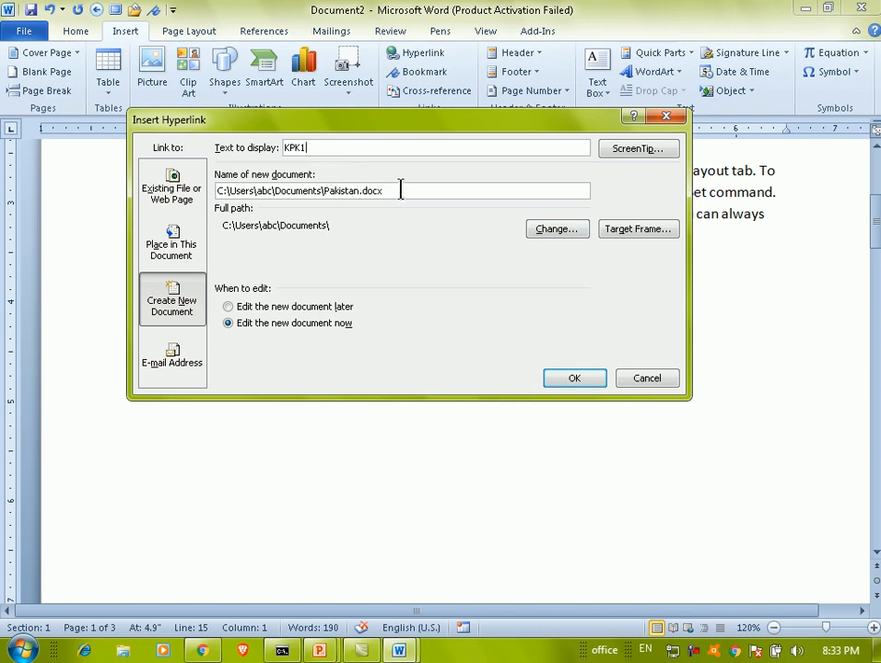
{"action": "double_click", "coordinate": [350, 190]}
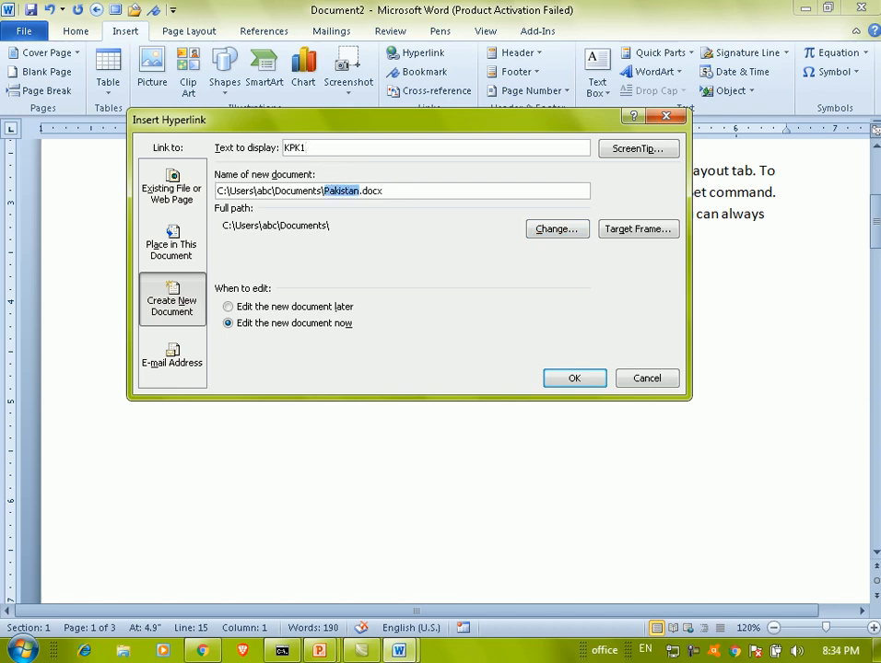
{"action": "type", "text": "KPK1"}
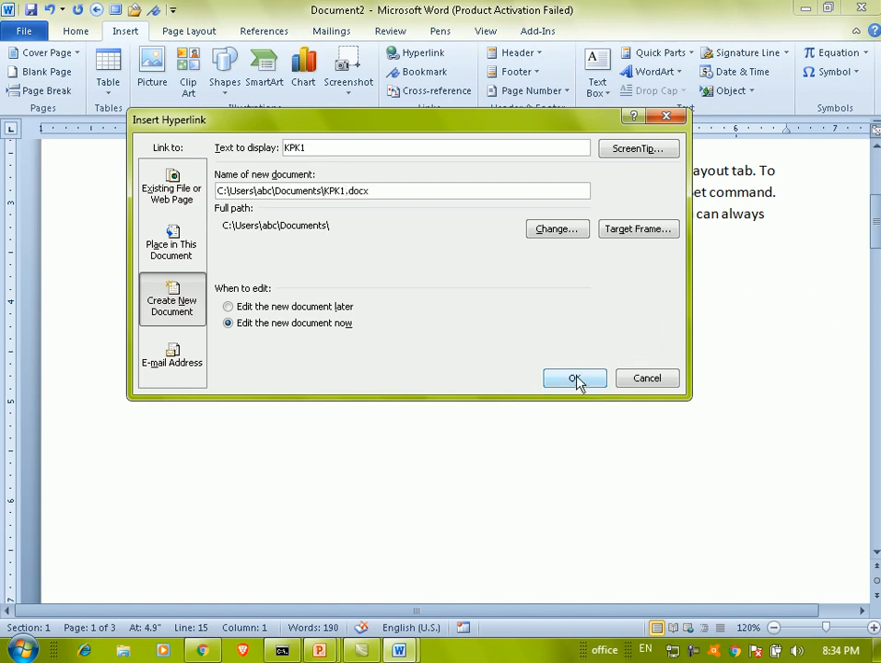
{"action": "left_click_drag", "start_coordinate": [374, 191], "coordinate": [211, 191]}
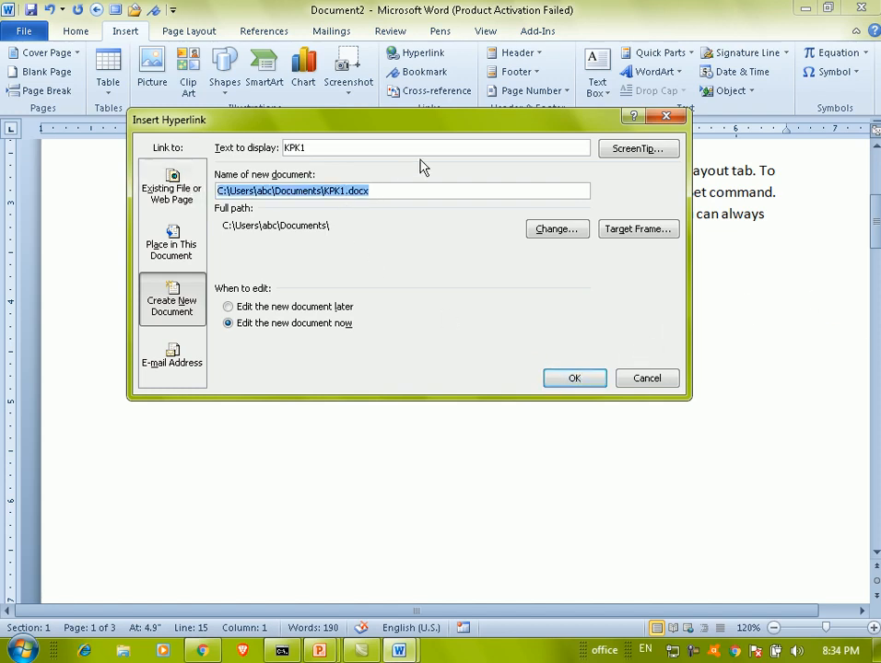
{"action": "left_click", "coordinate": [640, 378]}
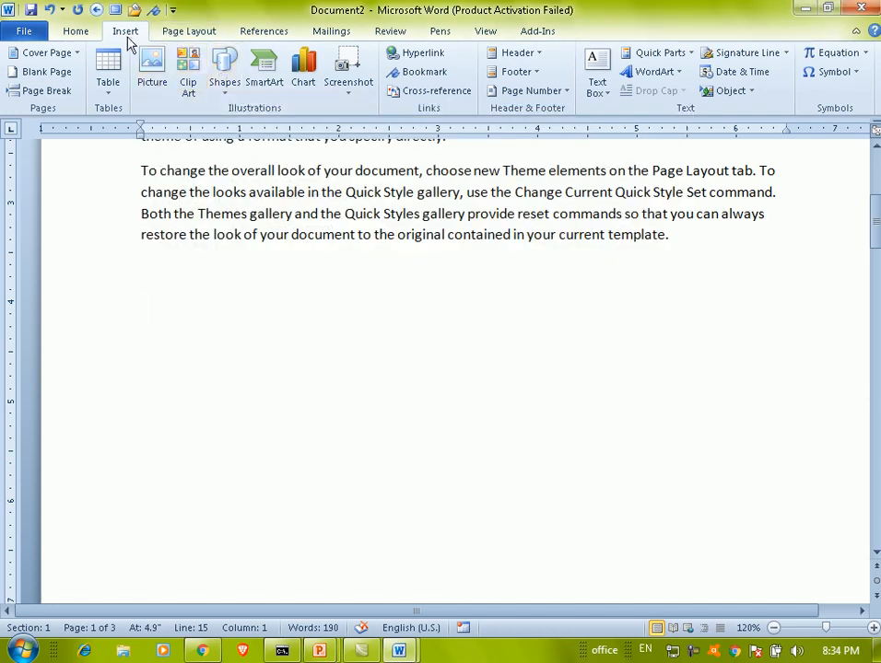
Step: Insert a hyperlink that creates a new document named "Pakistan123", with editing of the document set to now
{"action": "left_click", "coordinate": [417, 53]}
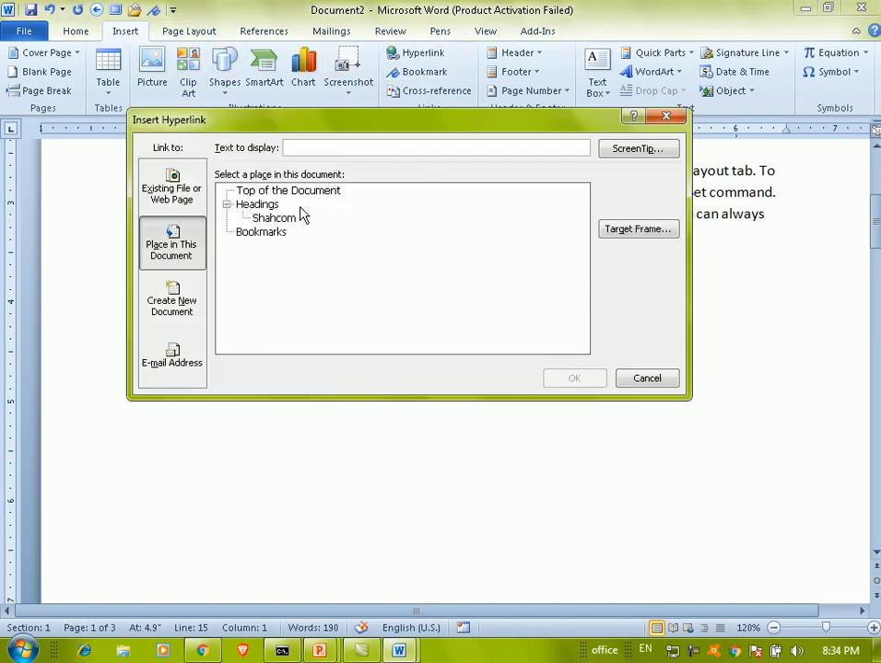
{"action": "left_click", "coordinate": [173, 304]}
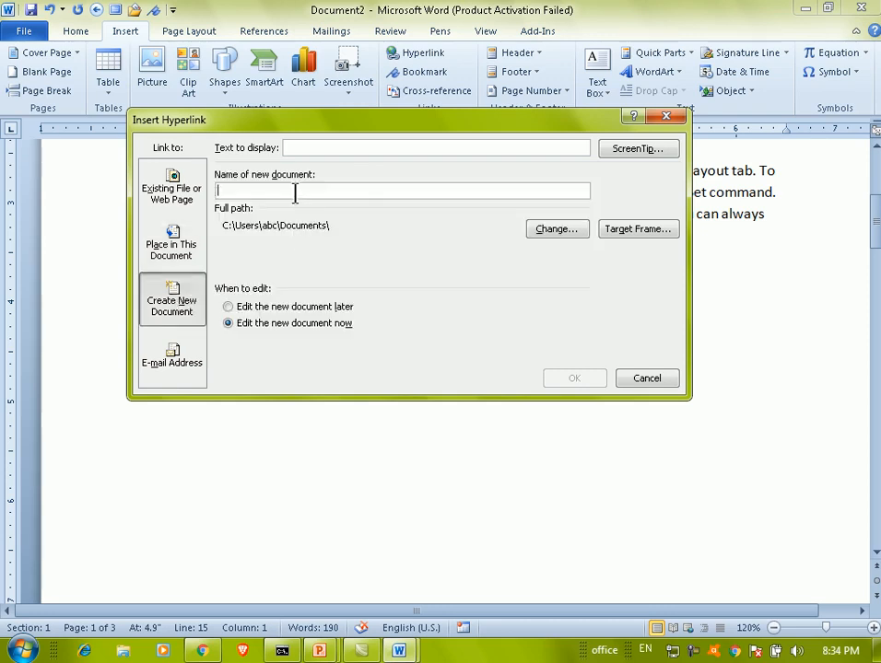
{"action": "type", "text": "Pakistan123"}
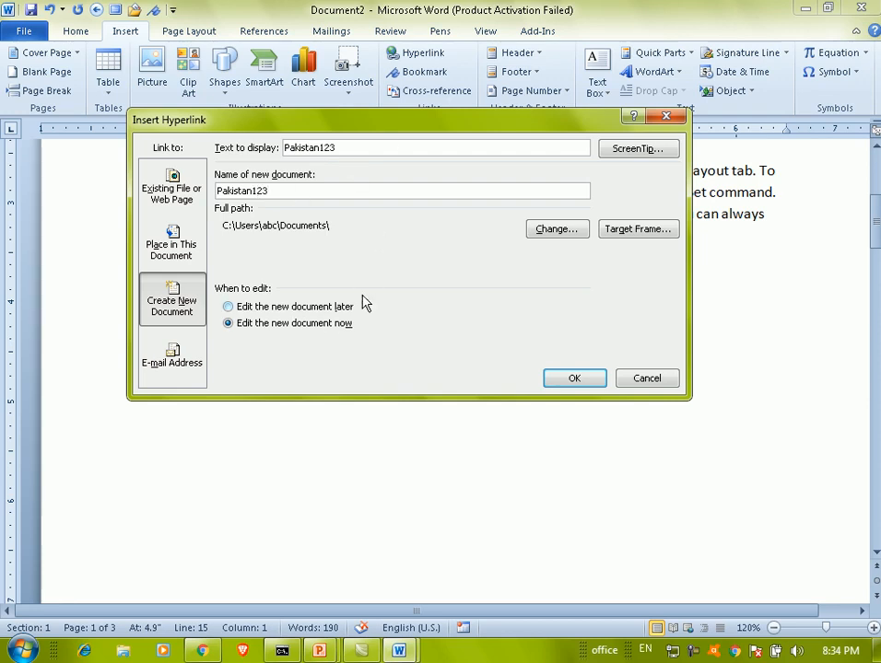
{"action": "left_click", "coordinate": [571, 378]}
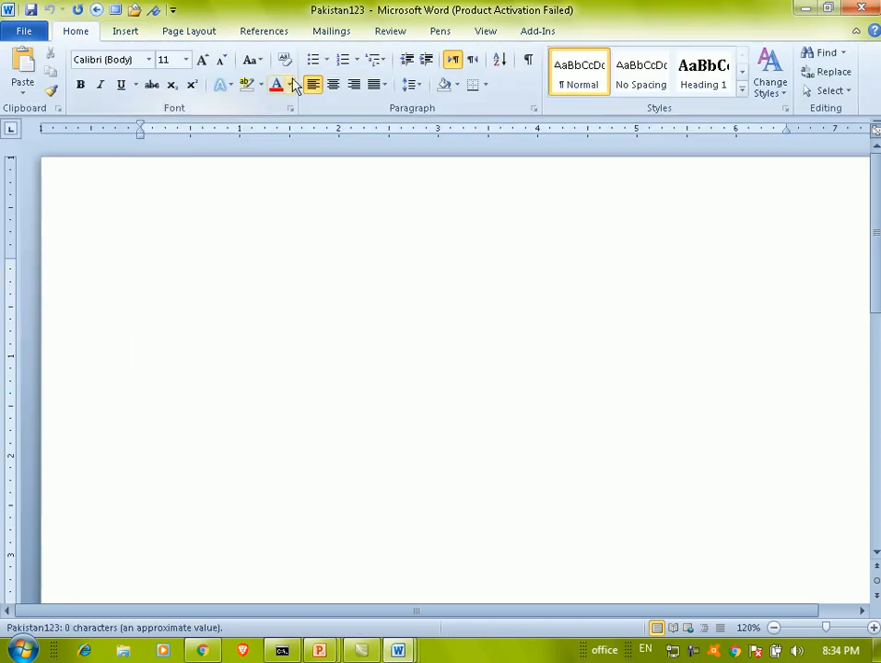
Step: Enter the lines "Dfsadfsdf", "Sd" and "fsd" in the new Pakistan123 document and close it
{"action": "type", "text": "dfsadfsdf"}
{"action": "key", "text": "Return"}
{"action": "type", "text": "sd"}
{"action": "key", "text": "Return"}
{"action": "type", "text": "fsd"}
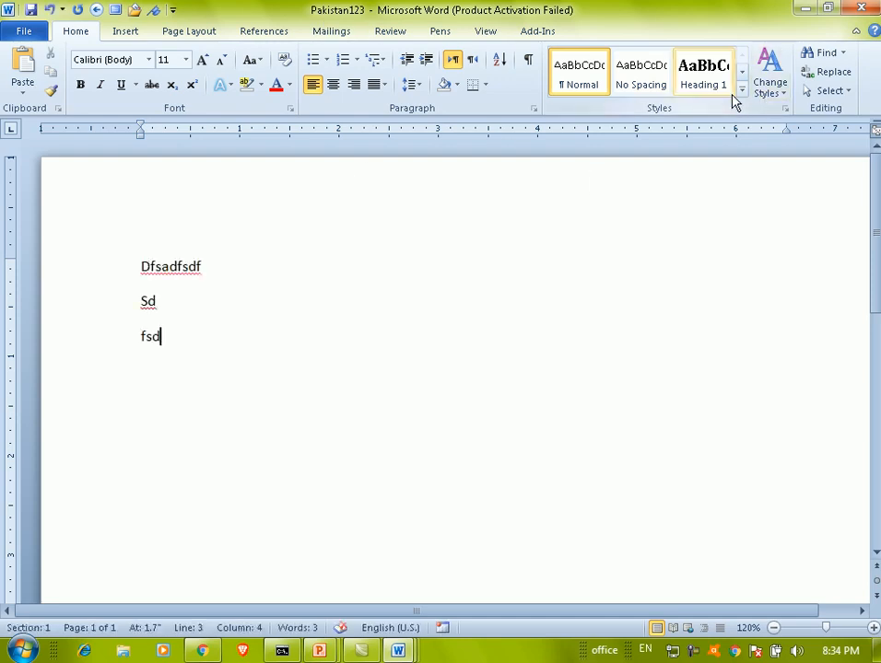
{"action": "left_click", "coordinate": [866, 8]}
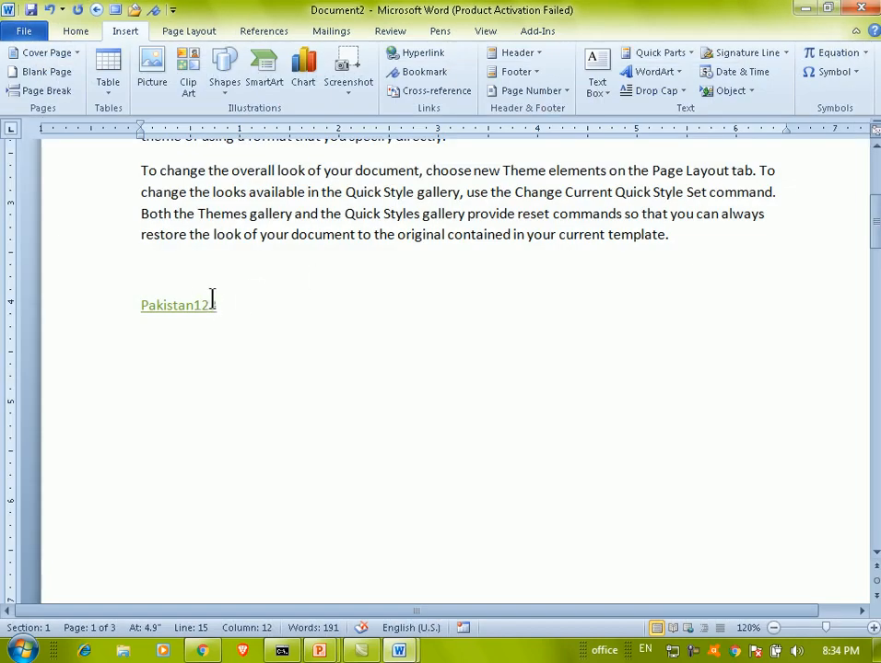
Step: Follow the Pakistan123 hyperlink to test that its document opens, and close that document
{"action": "left_click", "coordinate": [182, 305], "text": "ctrl"}
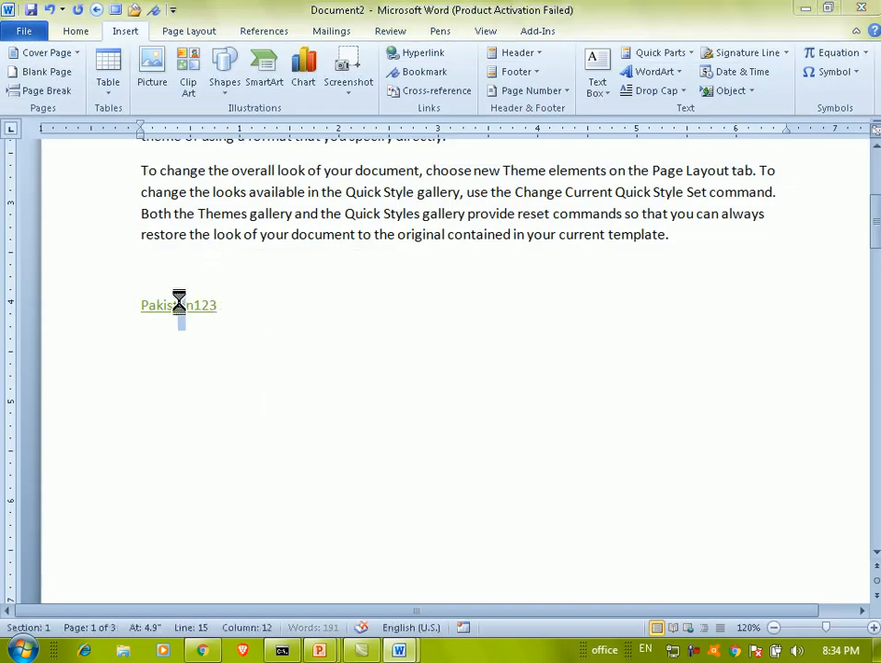
{"action": "left_click", "coordinate": [472, 394]}
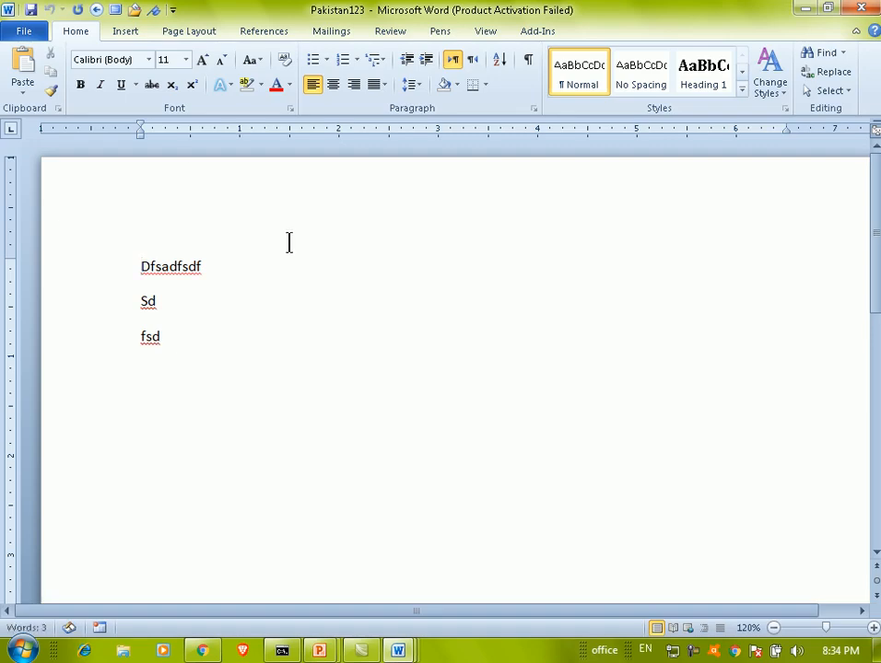
{"action": "key", "text": "ctrl+w"}
Step: Add a period after the Pakistan123 link and start a new line two paragraphs below it
{"action": "left_click", "coordinate": [272, 343]}
{"action": "type", "text": "."}
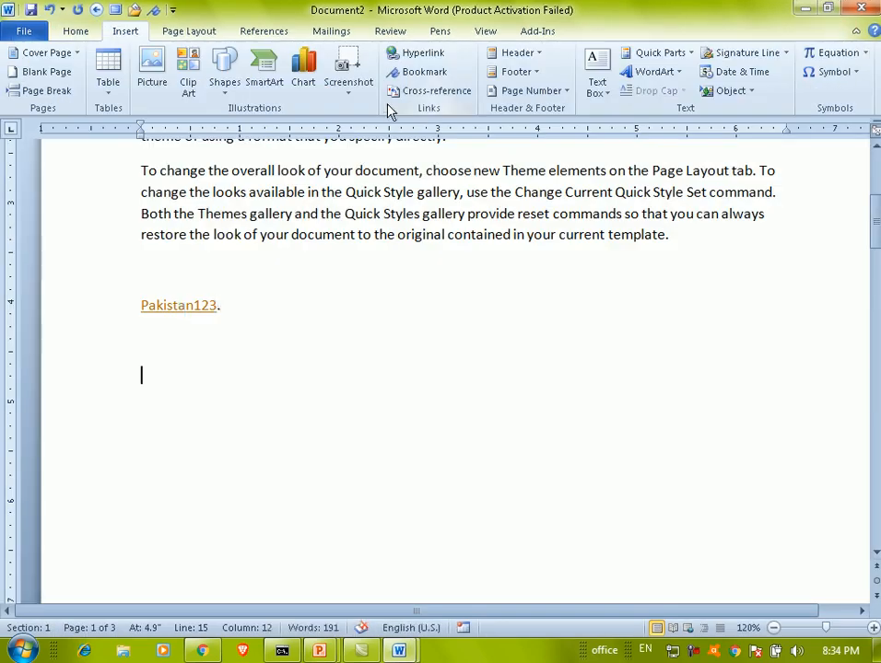
{"action": "key", "text": "Return"}
{"action": "key", "text": "Return"}
Step: View the e-mail address options for inserting a hyperlink, and cancel without creating a link
{"action": "left_click", "coordinate": [402, 58]}
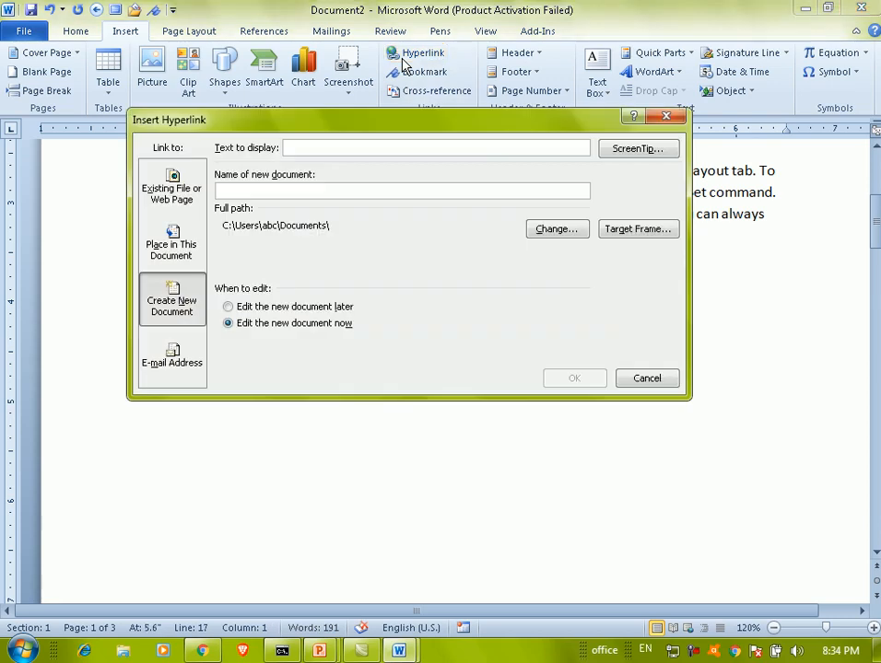
{"action": "left_click", "coordinate": [170, 367]}
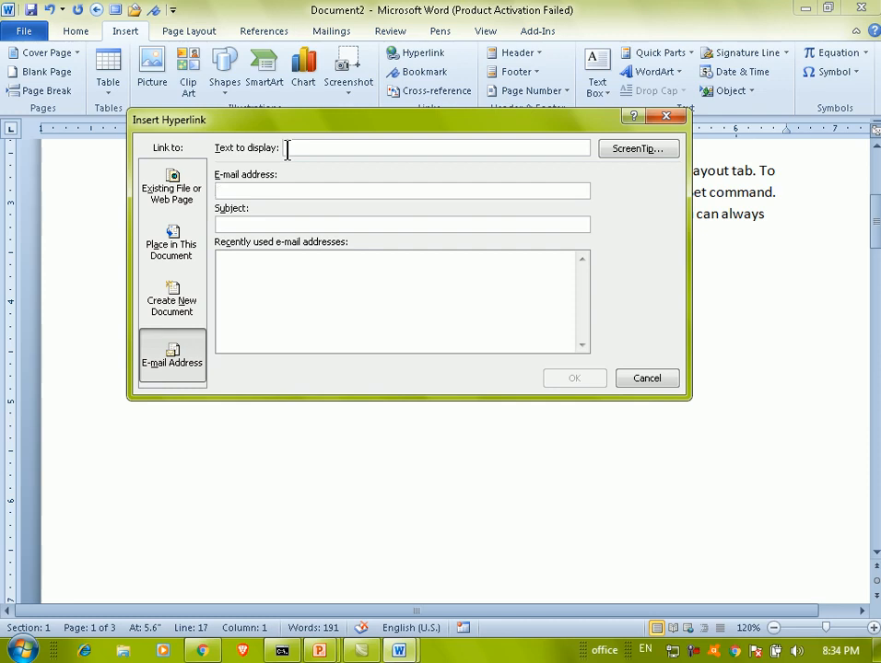
{"action": "left_click", "coordinate": [261, 189]}
{"action": "left_click", "coordinate": [634, 379]}
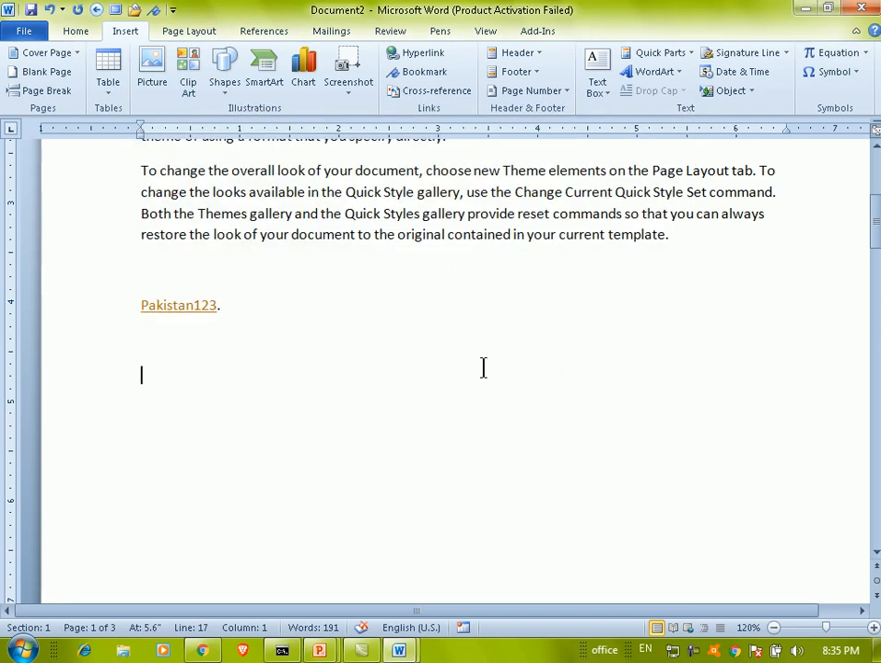
Step: Add the line "Akora Khattak" below the first body paragraph, leaving one empty paragraph between them
{"action": "key", "text": "Tab"}
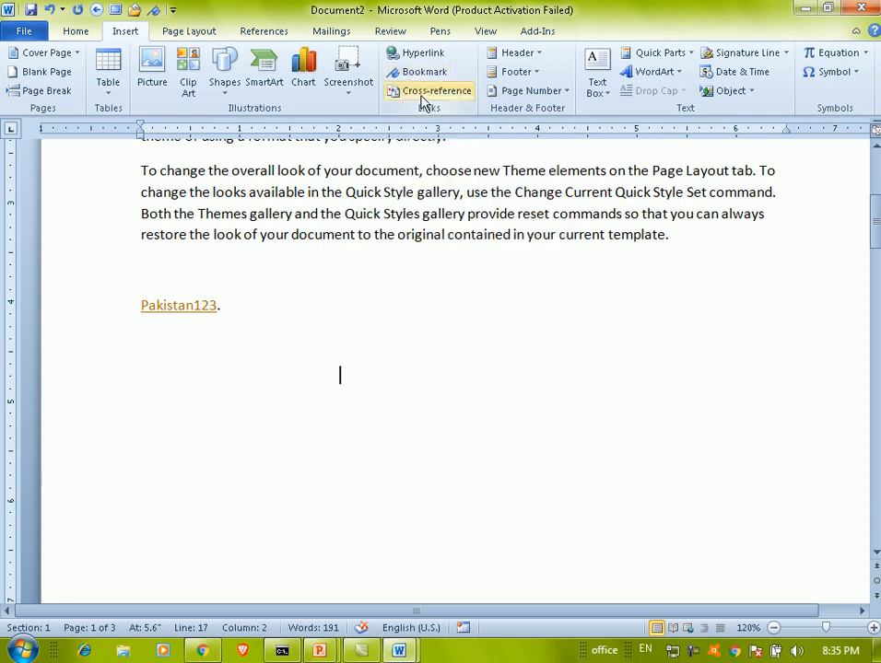
{"action": "scroll", "coordinate": [449, 343], "scroll_direction": "up", "scroll_amount": 5}
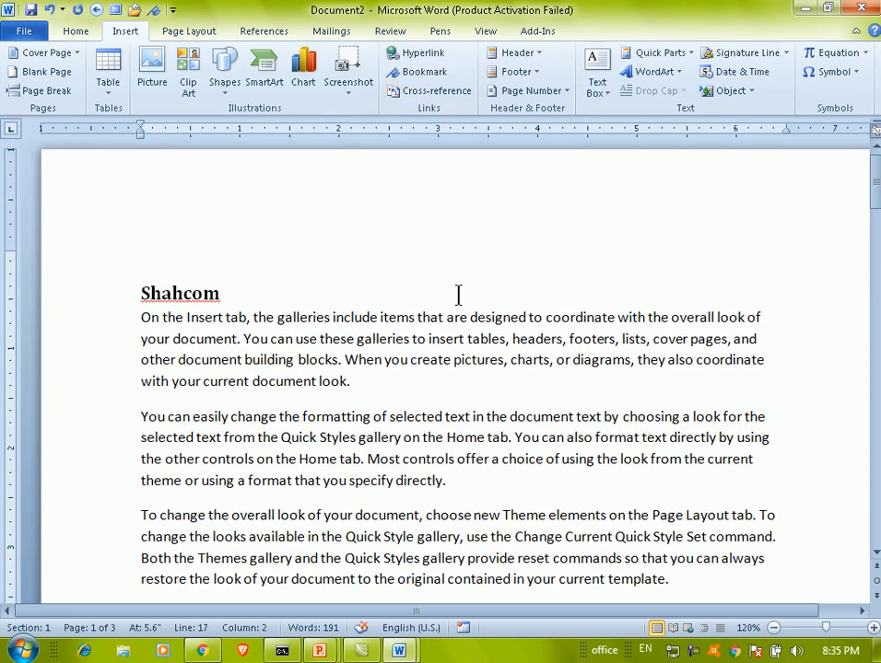
{"action": "left_click", "coordinate": [376, 295]}
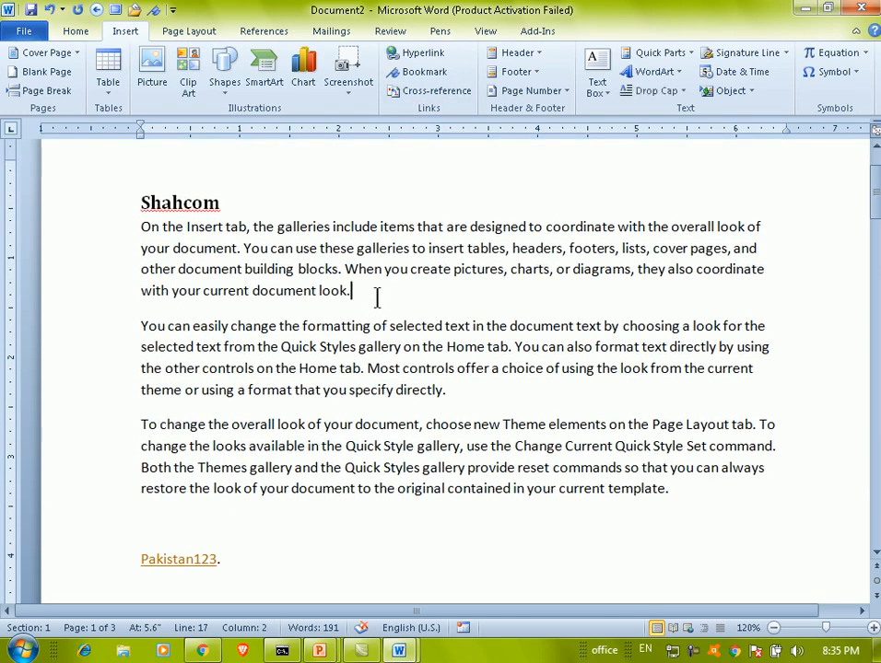
{"action": "key", "text": "Return"}
{"action": "key", "text": "Return"}
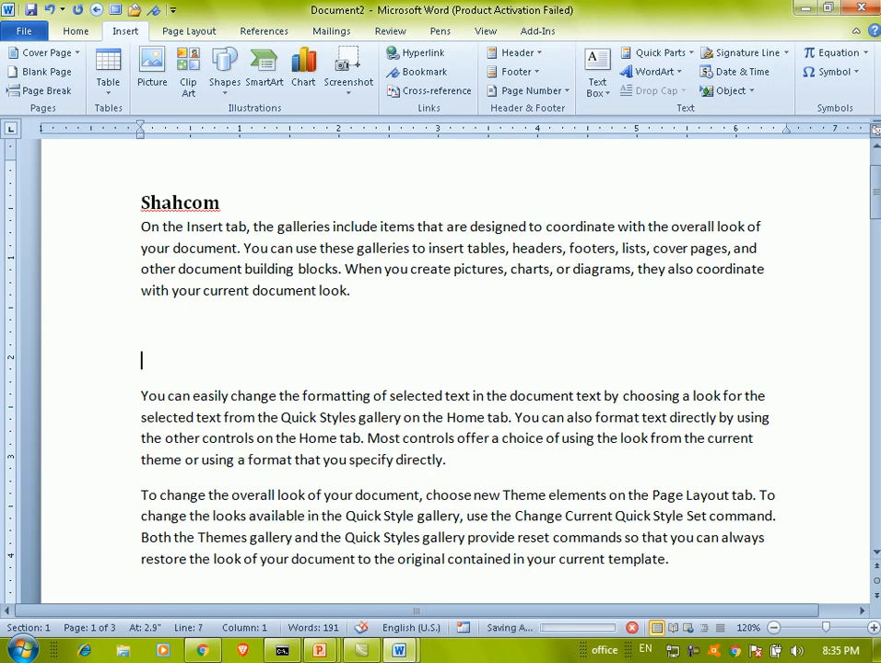
{"action": "type", "text": "Akora Khattak"}
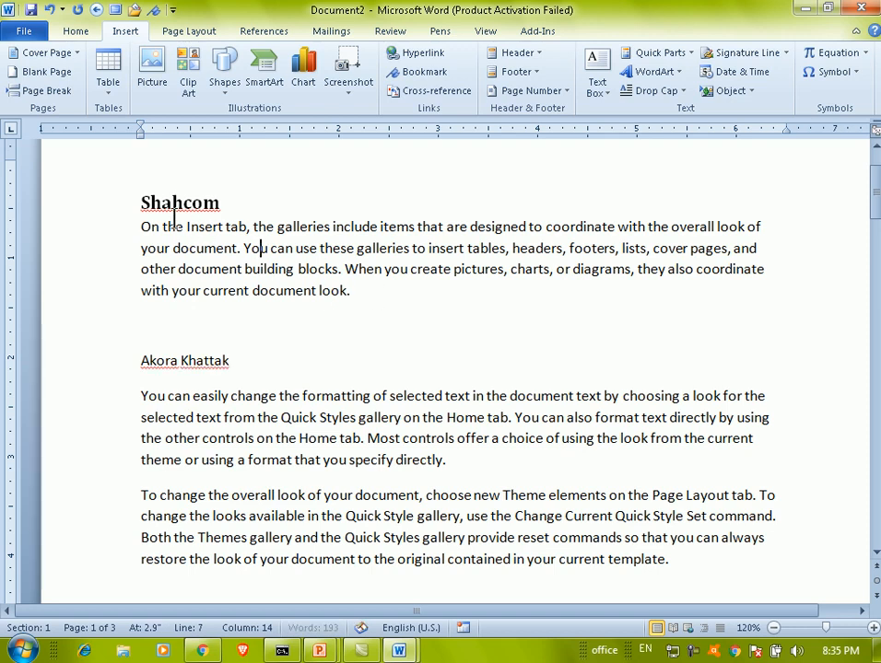
Step: Bookmark the "Shahcom" heading together with the first three lines of text below it as "Shahcom"
{"action": "left_click_drag", "start_coordinate": [142, 204], "coordinate": [765, 269]}
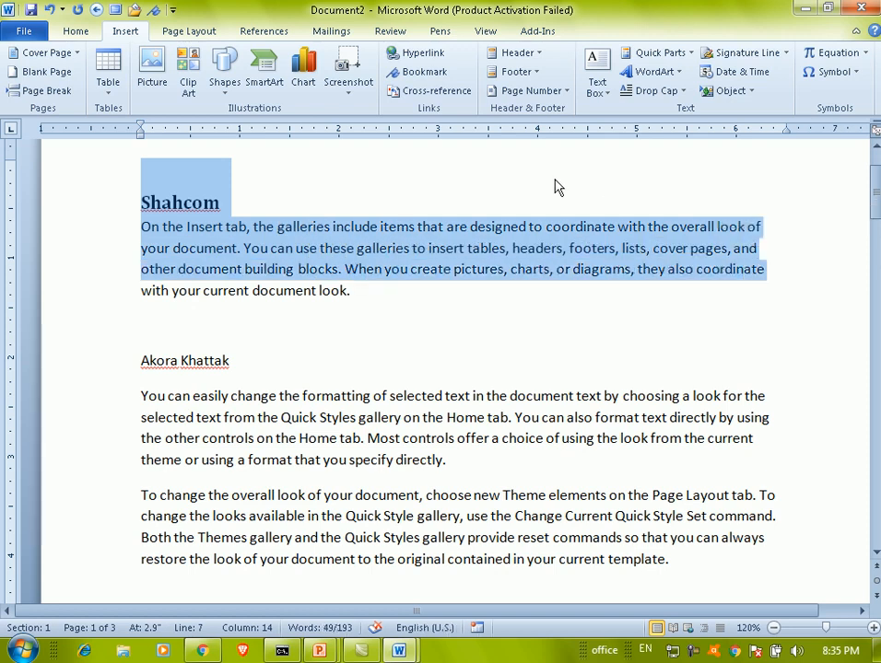
{"action": "left_click", "coordinate": [405, 72]}
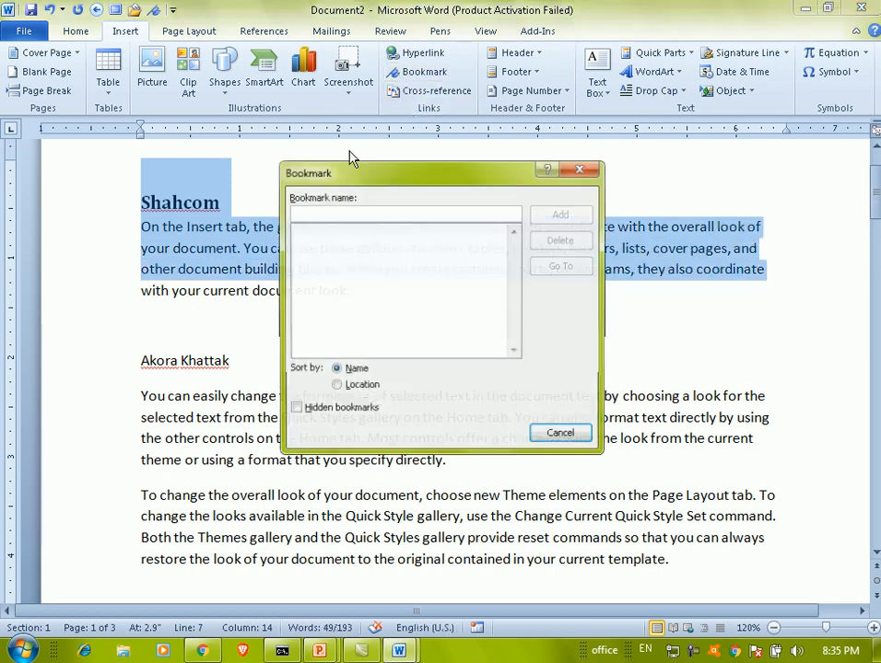
{"action": "type", "text": "Shahcom"}
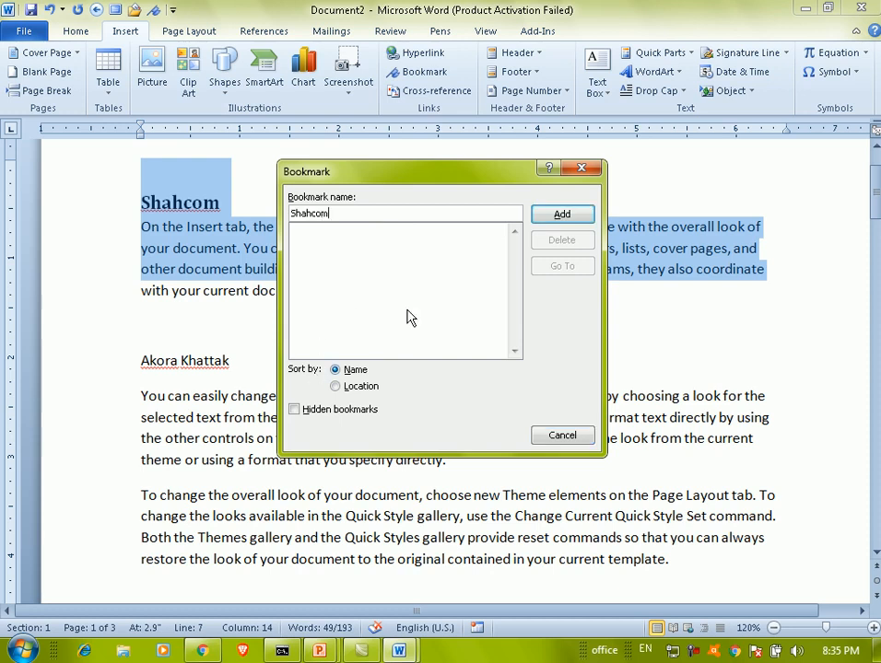
{"action": "left_click", "coordinate": [563, 219]}
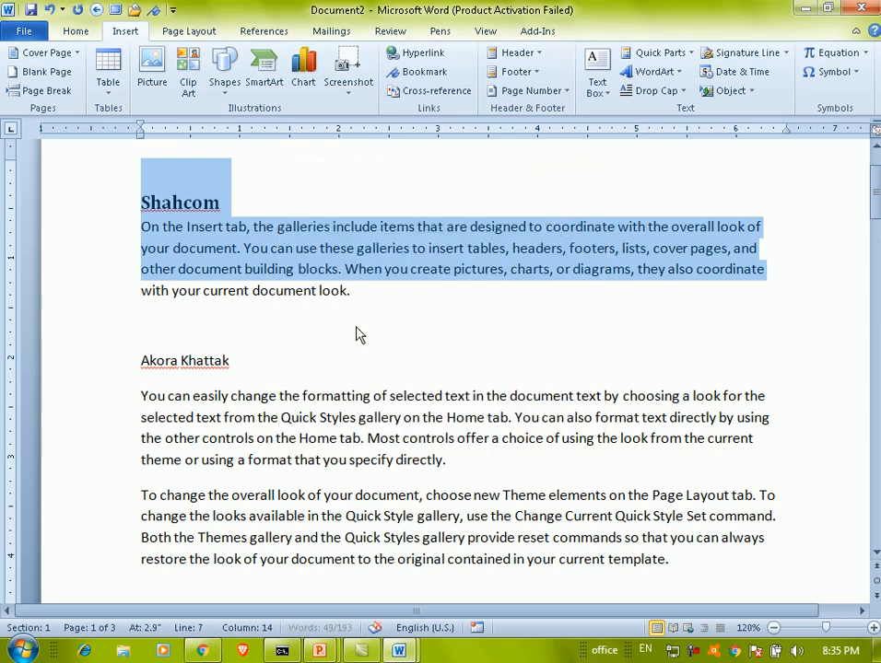
{"action": "left_click", "coordinate": [350, 353]}
Step: Bookmark the "Akora Khattak" line under the name "Akora"
{"action": "scroll", "coordinate": [350, 354], "scroll_direction": "down", "scroll_amount": 2}
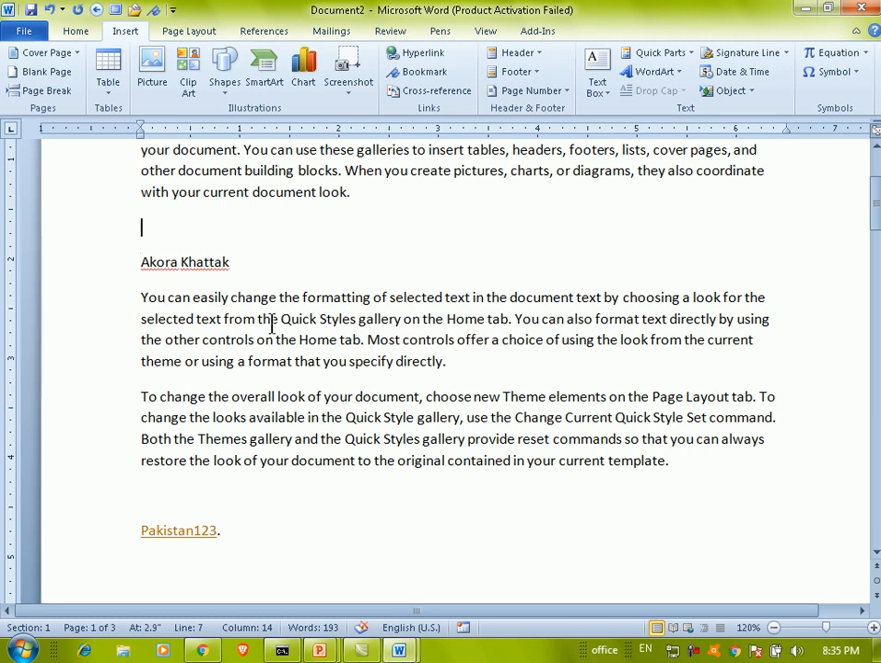
{"action": "scroll", "coordinate": [281, 326], "scroll_direction": "down", "scroll_amount": 10}
{"action": "scroll", "coordinate": [282, 296], "scroll_direction": "up", "scroll_amount": 5}
{"action": "scroll", "coordinate": [282, 296], "scroll_direction": "up", "scroll_amount": 7}
{"action": "left_click_drag", "start_coordinate": [141, 213], "coordinate": [249, 212]}
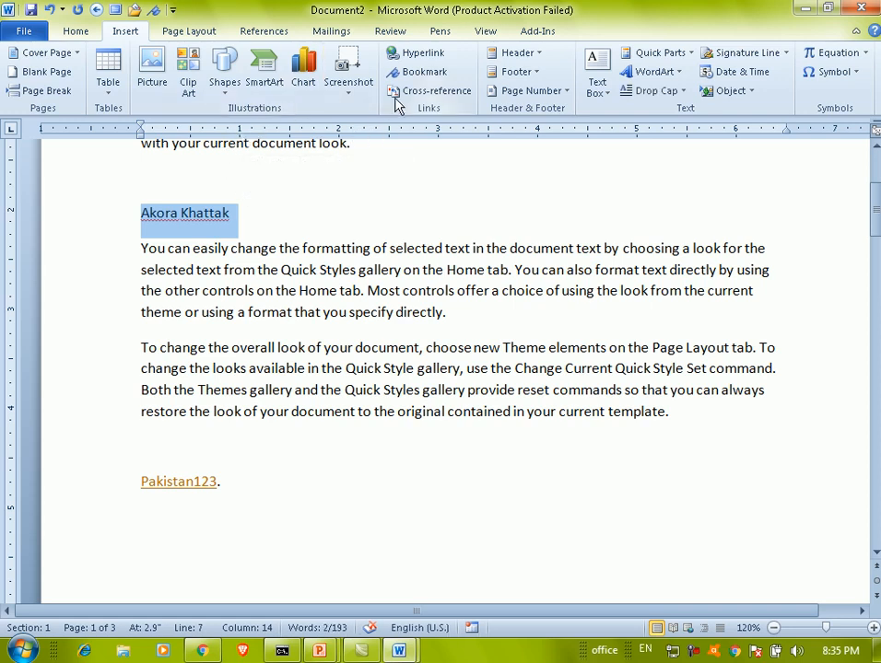
{"action": "left_click", "coordinate": [420, 72]}
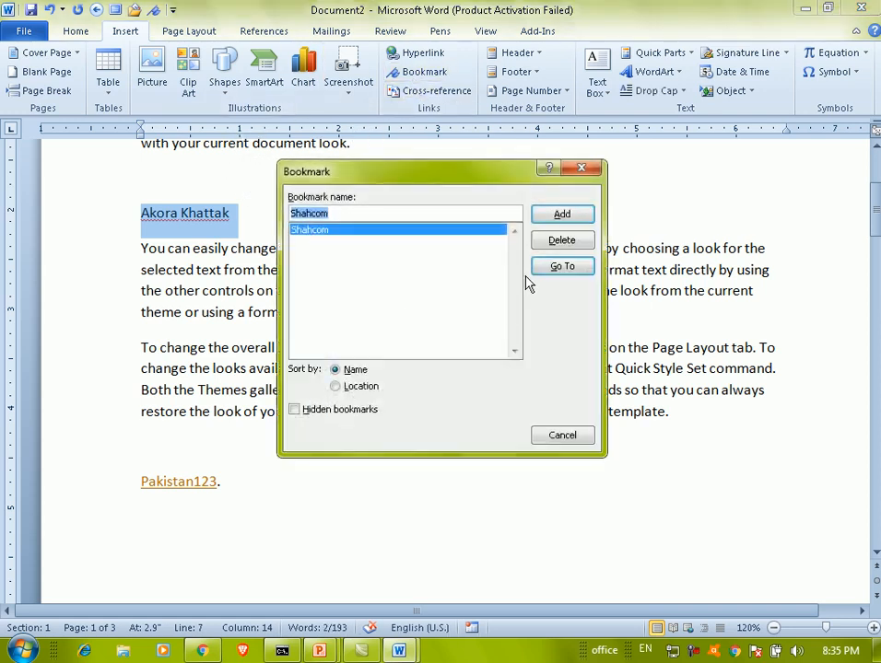
{"action": "type", "text": "Akora"}
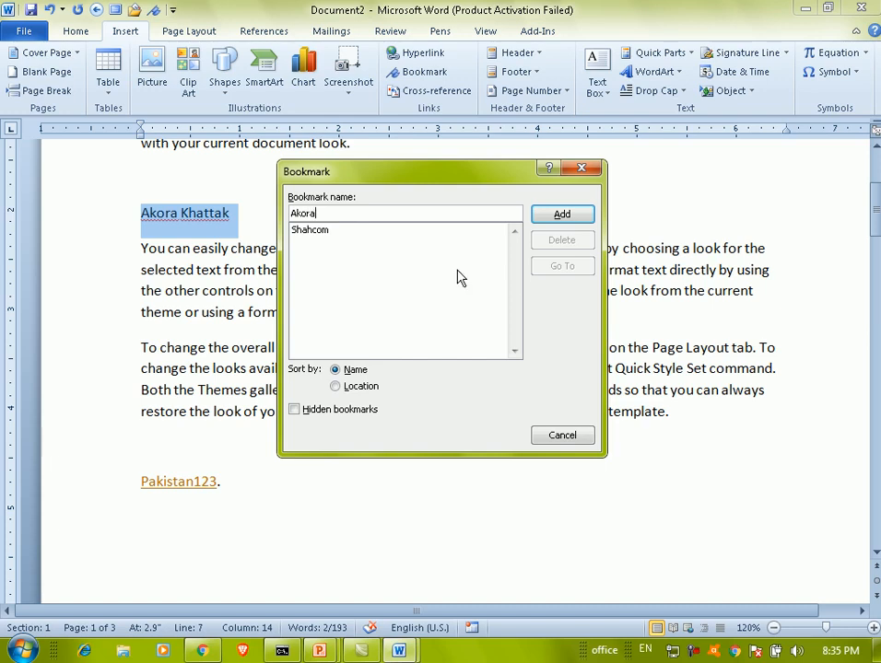
{"action": "left_click", "coordinate": [553, 217]}
{"action": "left_click", "coordinate": [562, 437]}
Step: From below the link on page 3, go to the Shahcom bookmark and to the Akora bookmark to test both
{"action": "scroll", "coordinate": [484, 416], "scroll_direction": "down", "scroll_amount": 6}
{"action": "scroll", "coordinate": [448, 398], "scroll_direction": "down", "scroll_amount": 20}
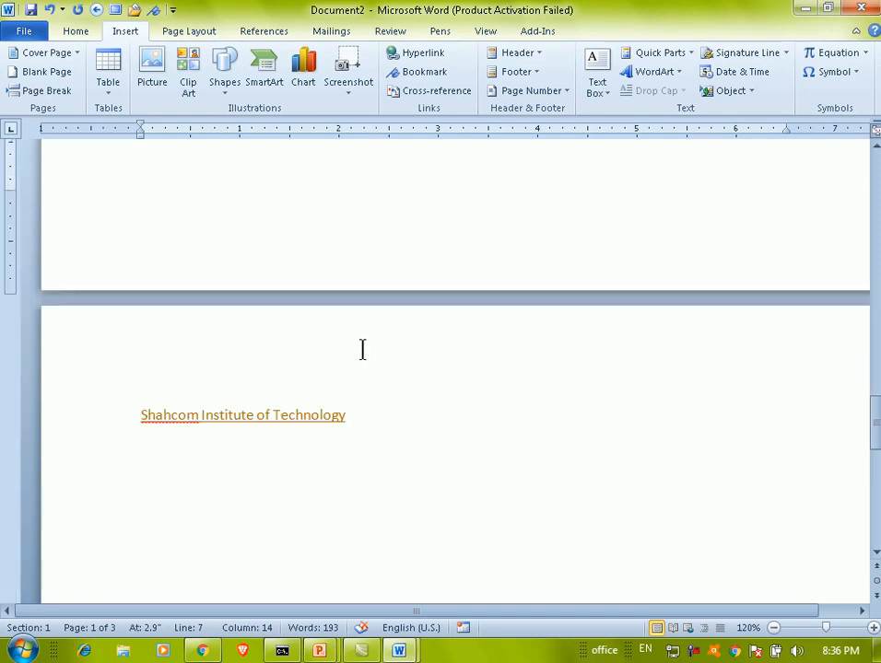
{"action": "scroll", "coordinate": [356, 348], "scroll_direction": "down", "scroll_amount": 4}
{"action": "left_click", "coordinate": [346, 357]}
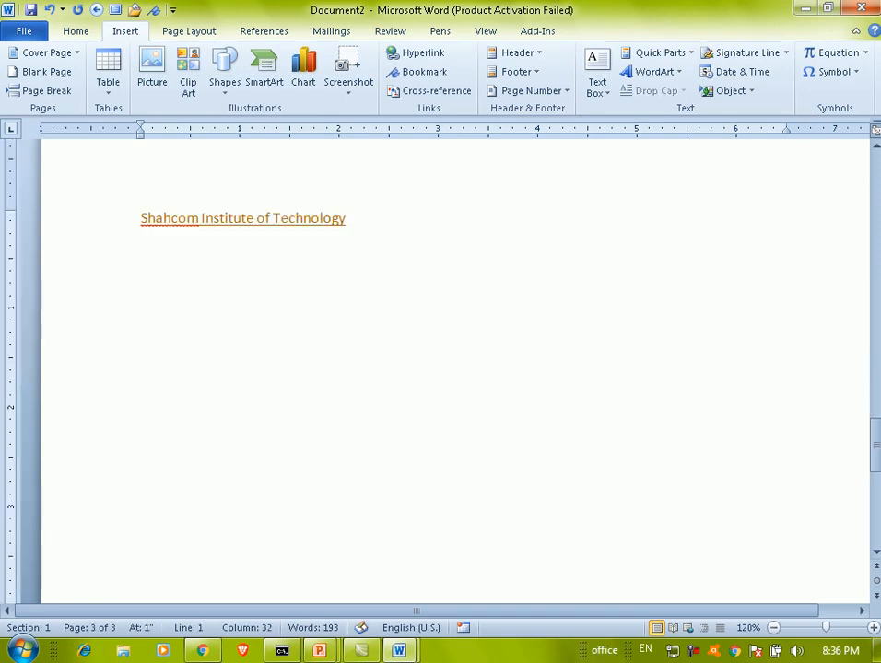
{"action": "scroll", "coordinate": [294, 313], "scroll_direction": "down", "scroll_amount": 3}
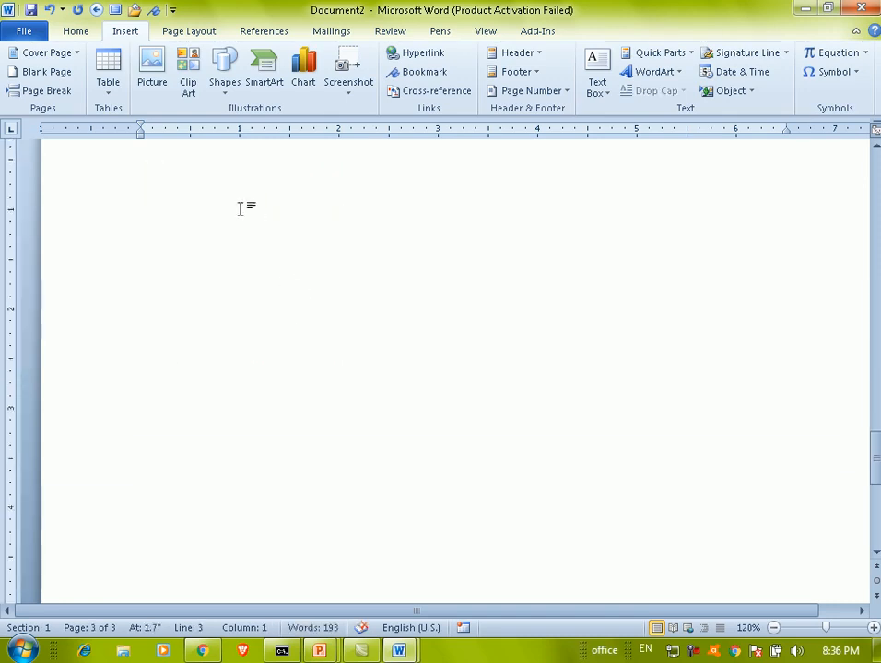
{"action": "left_click", "coordinate": [405, 73]}
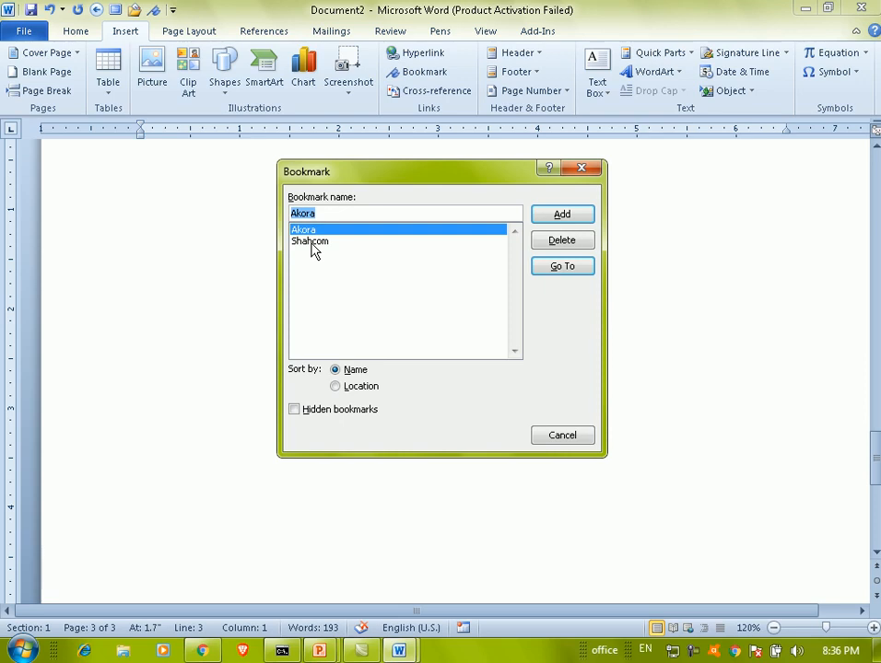
{"action": "left_click", "coordinate": [313, 243]}
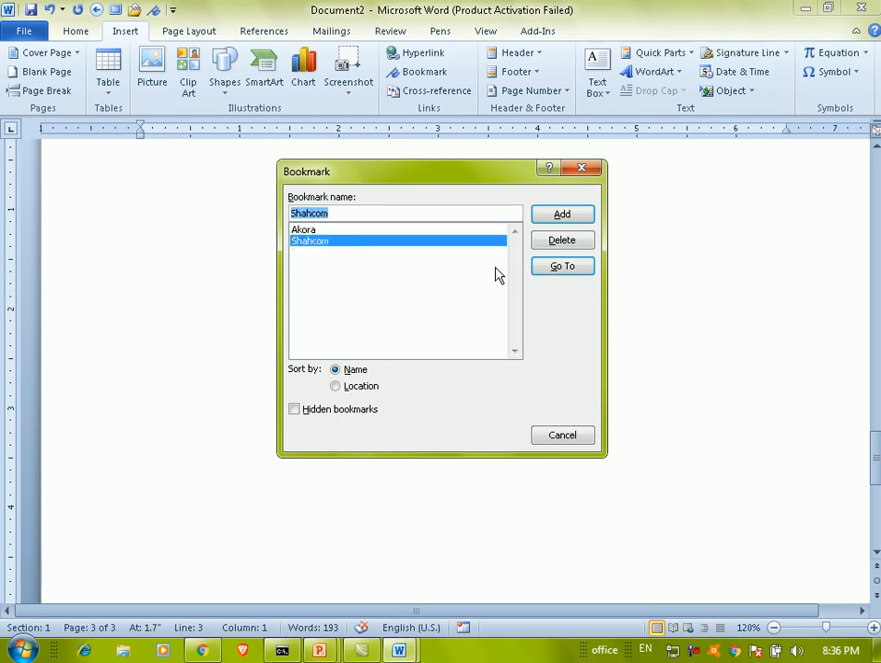
{"action": "left_click", "coordinate": [560, 267]}
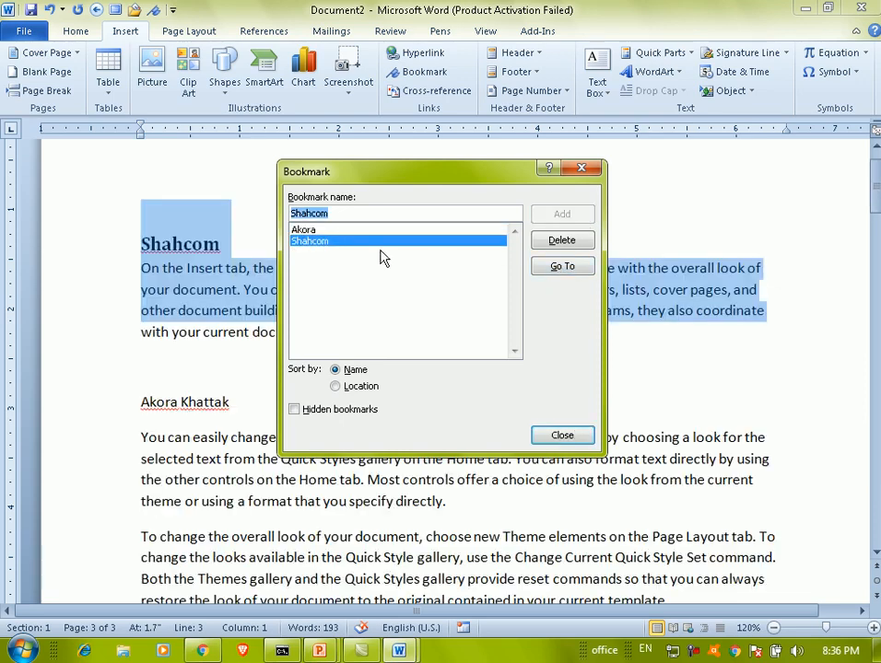
{"action": "left_click", "coordinate": [313, 230]}
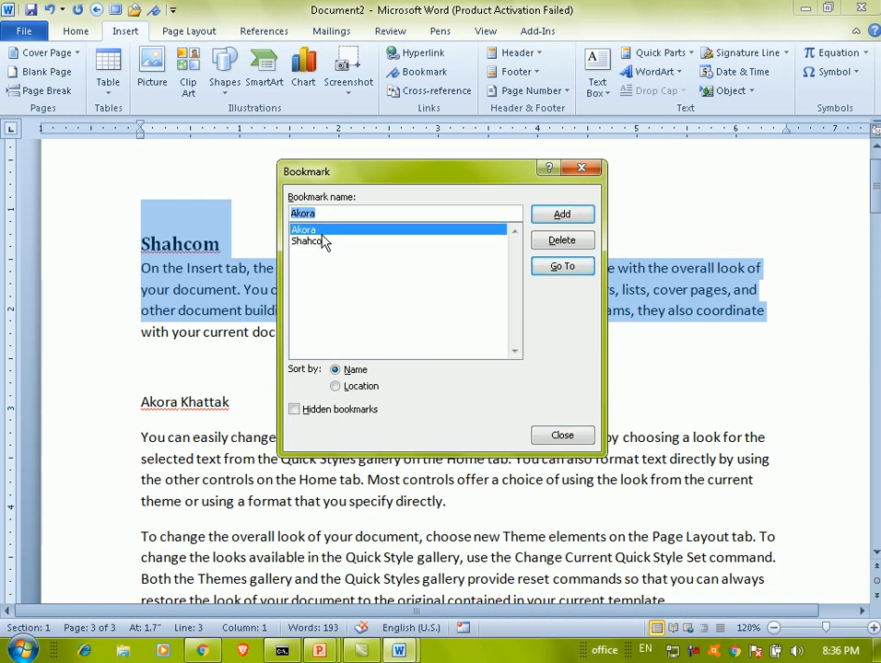
{"action": "left_click", "coordinate": [570, 273]}
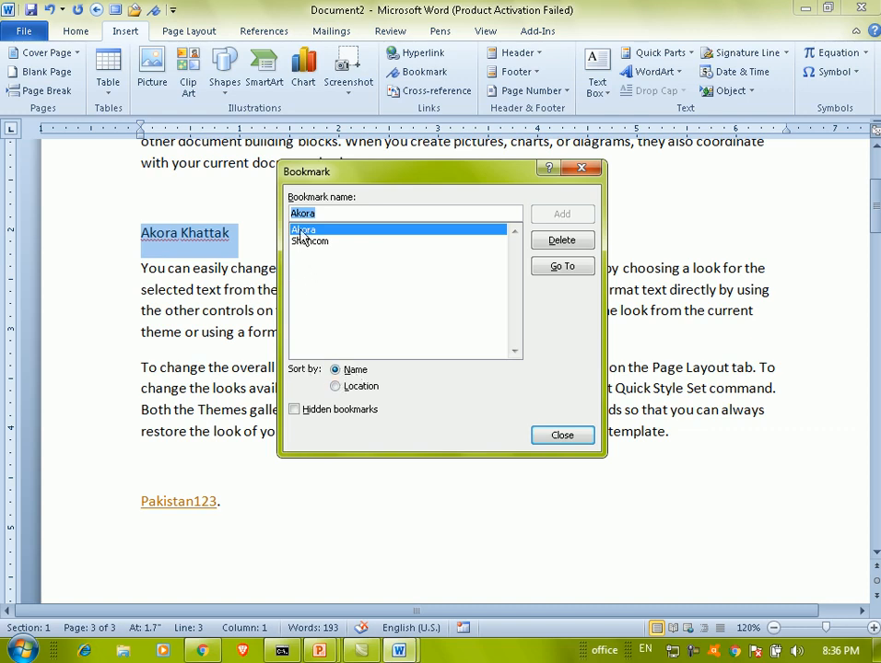
Step: Sort the bookmark list by location and return it to sorting by name
{"action": "left_click", "coordinate": [348, 390]}
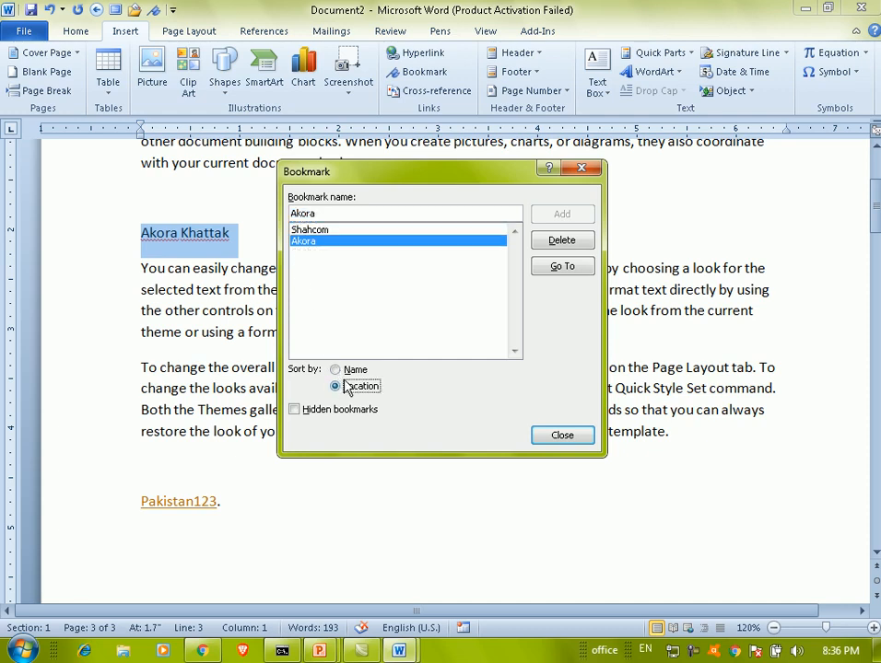
{"action": "left_click", "coordinate": [297, 230]}
{"action": "left_click", "coordinate": [305, 242]}
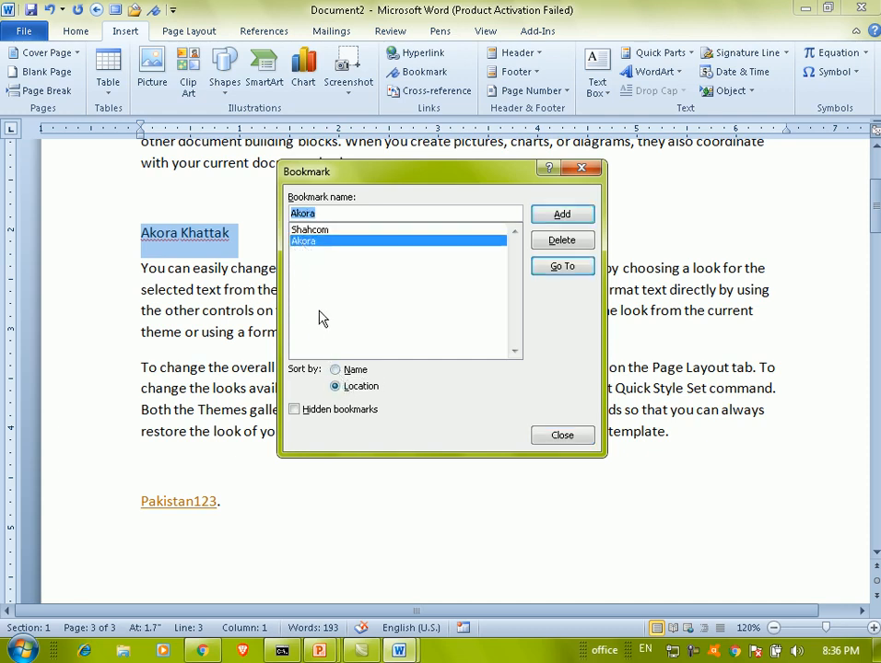
{"action": "left_click", "coordinate": [348, 371]}
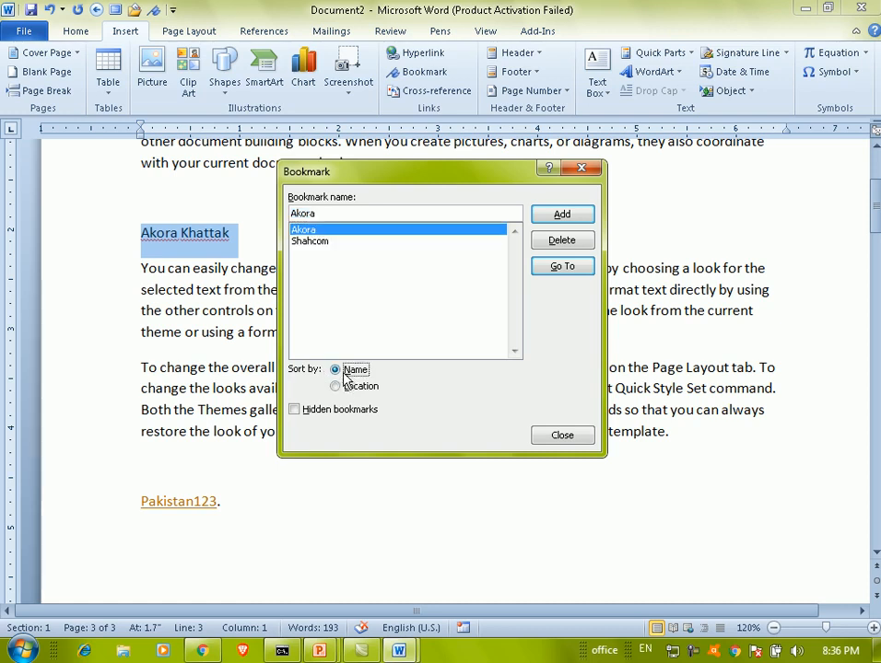
Step: Show the hidden bookmarks in the list, hide them again, and close the bookmark list
{"action": "left_click", "coordinate": [327, 416]}
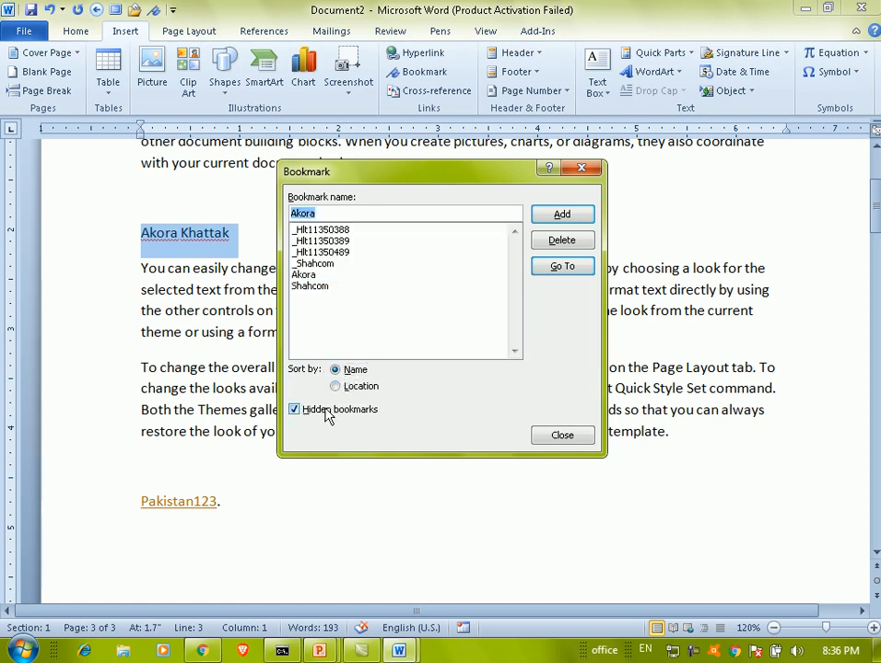
{"action": "left_click", "coordinate": [327, 417]}
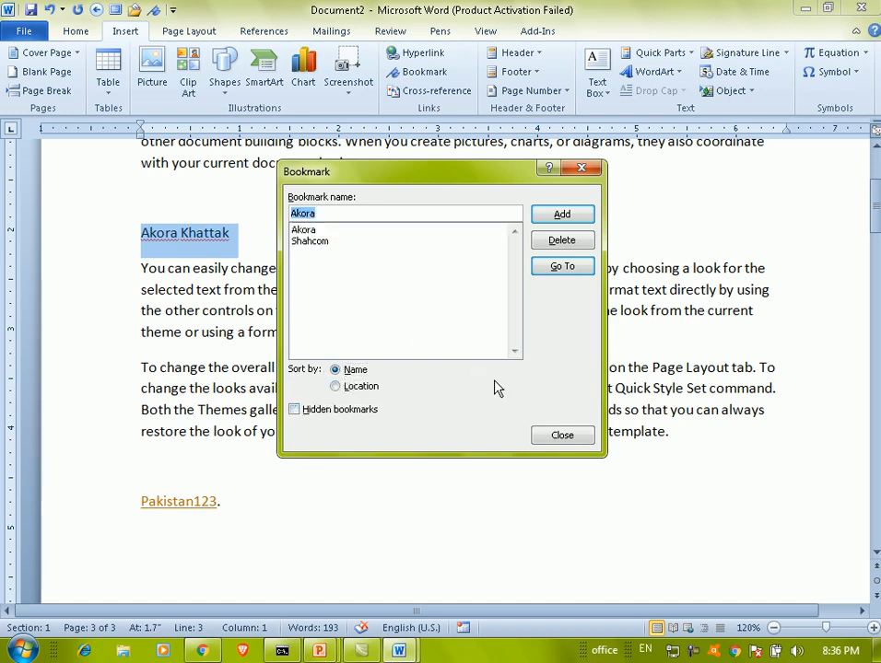
{"action": "left_click", "coordinate": [561, 434]}
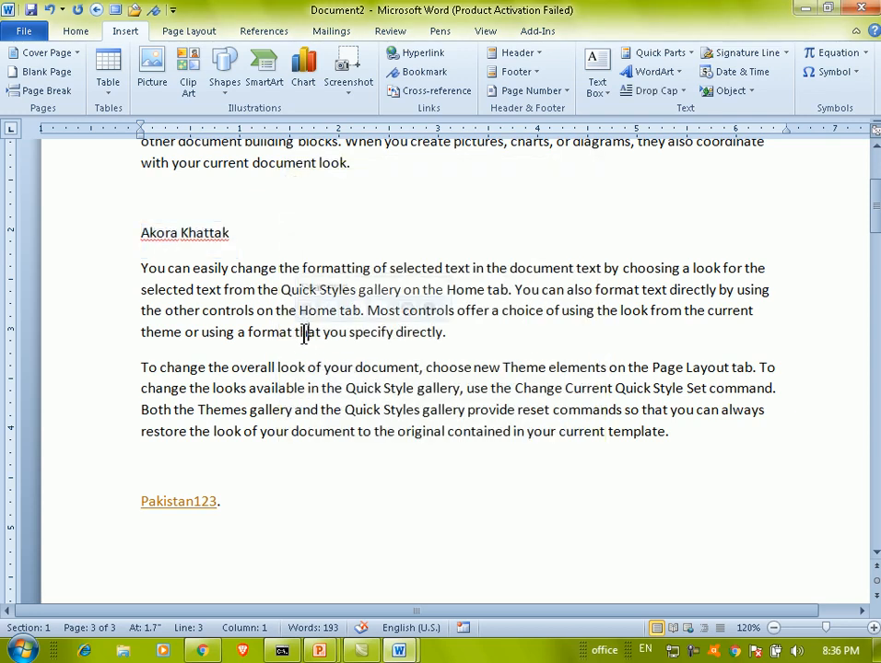
Step: Place the cursor at the end of the "Shahcom" heading and display the document reference commands
{"action": "scroll", "coordinate": [305, 260], "scroll_direction": "up", "scroll_amount": 2}
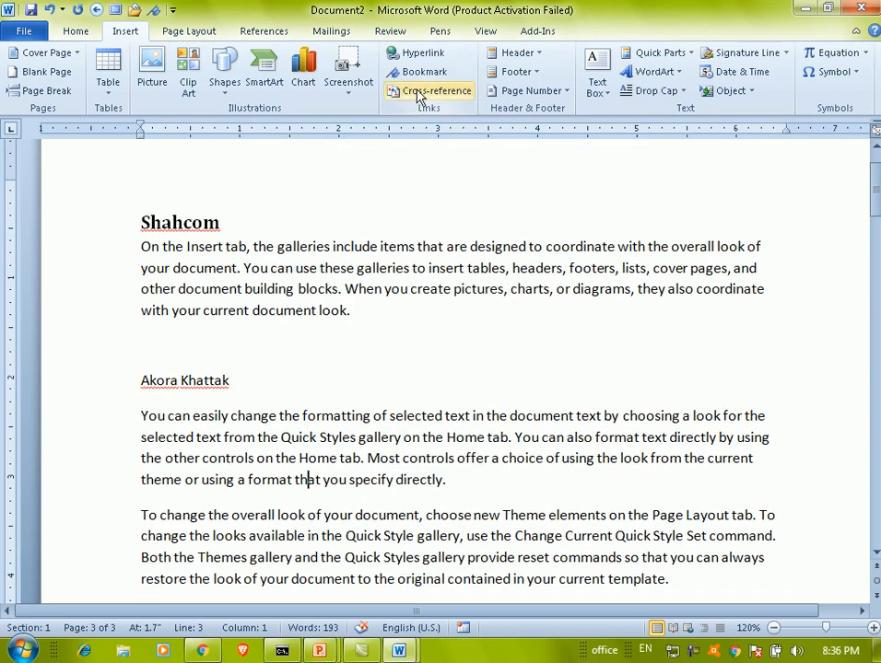
{"action": "left_click", "coordinate": [352, 194]}
{"action": "left_click", "coordinate": [271, 35]}
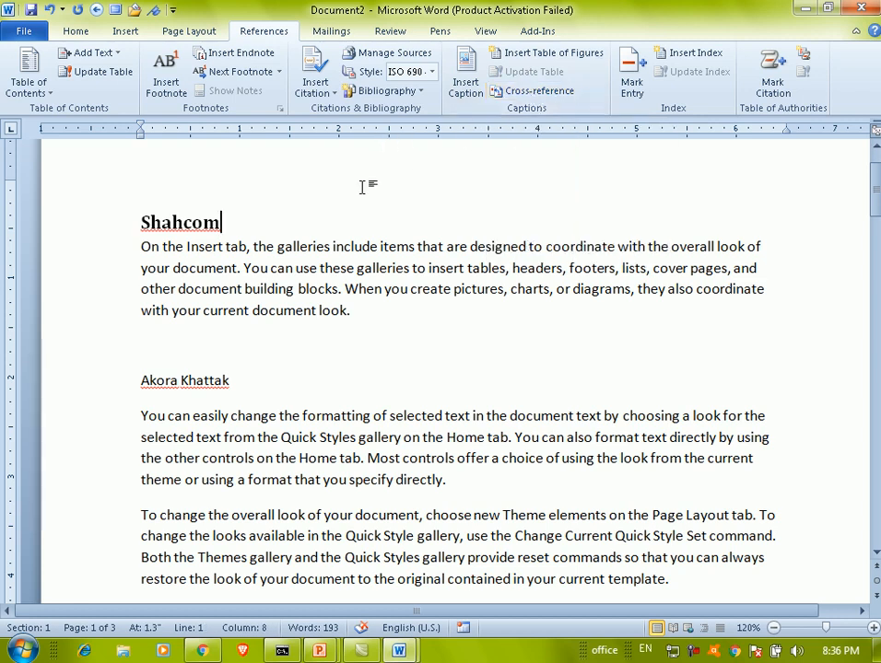
Step: Reduce the page zoom to 110% and insert the built-in Alphabet header into the document
{"action": "scroll", "coordinate": [343, 291], "scroll_direction": "up", "scroll_amount": 1}
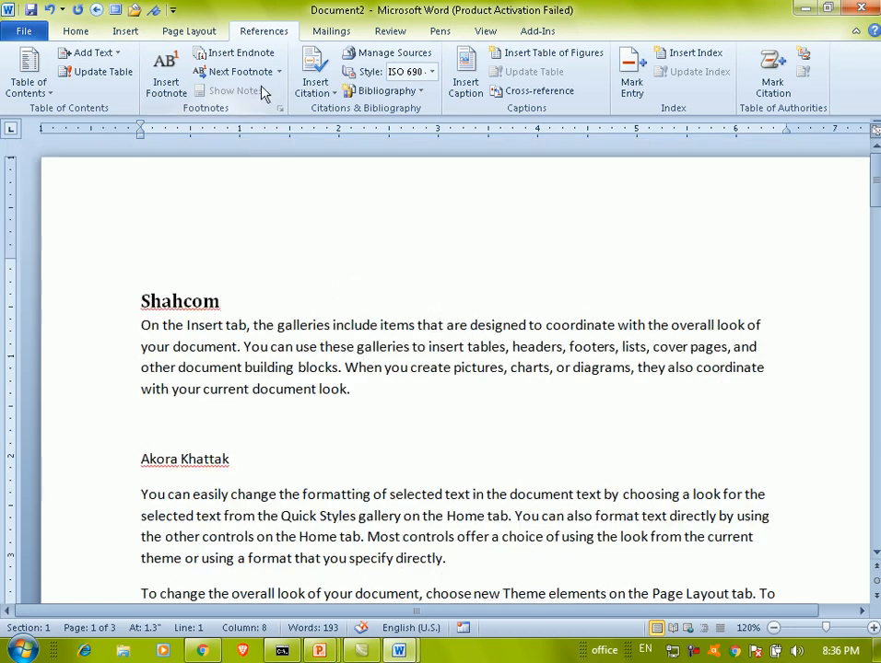
{"action": "left_click", "coordinate": [127, 31]}
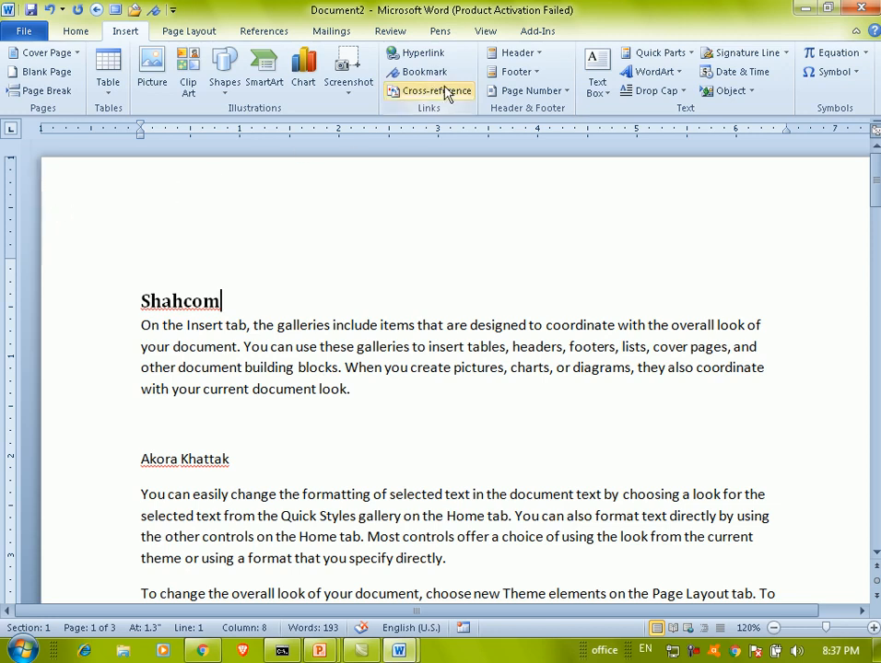
{"action": "left_click", "coordinate": [775, 629]}
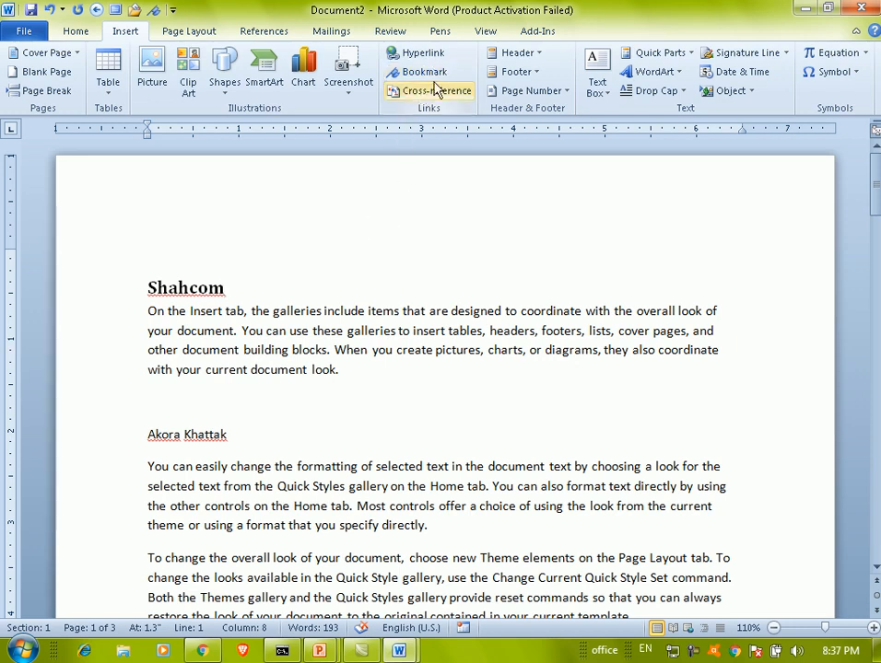
{"action": "left_click", "coordinate": [513, 54]}
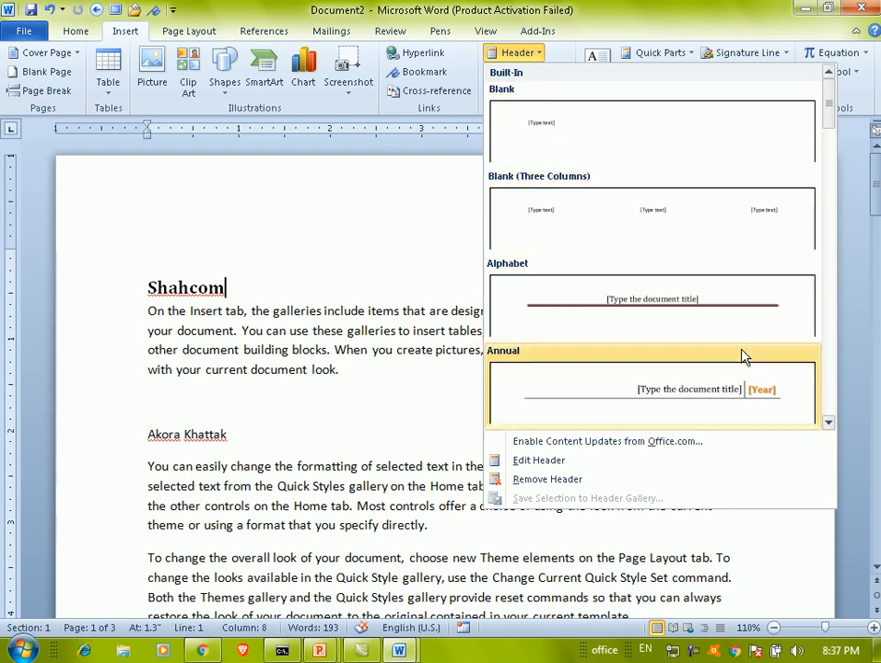
{"action": "left_click", "coordinate": [702, 313]}
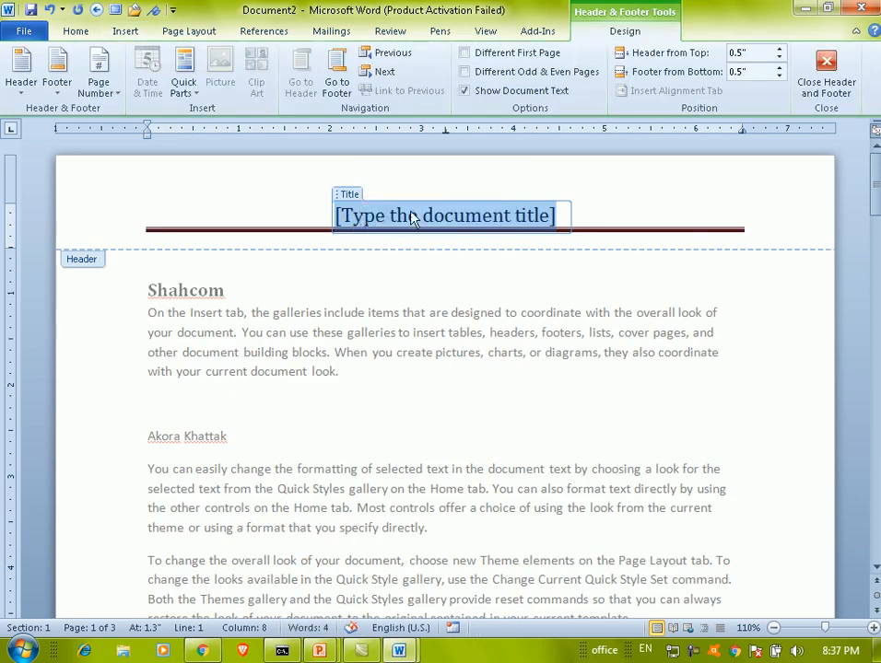
Step: Enter "Ms Words Notes in Pashto" as the header's document title and return to the body text
{"action": "type", "text": "Ms"}
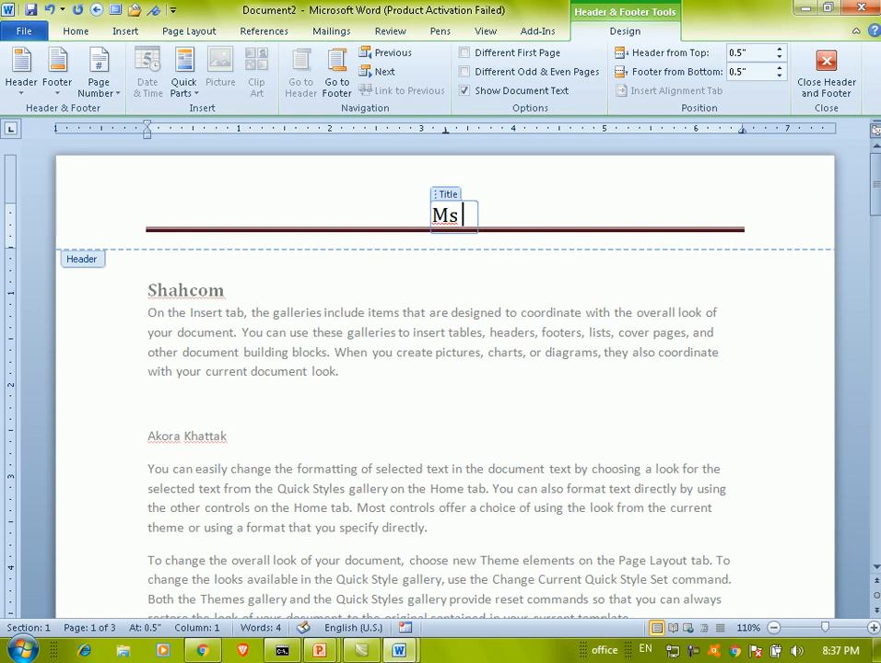
{"action": "type", "text": " Of"}
{"action": "key", "text": "BackSpace"}
{"action": "key", "text": "BackSpace"}
{"action": "type", "text": "Words Notes in "}
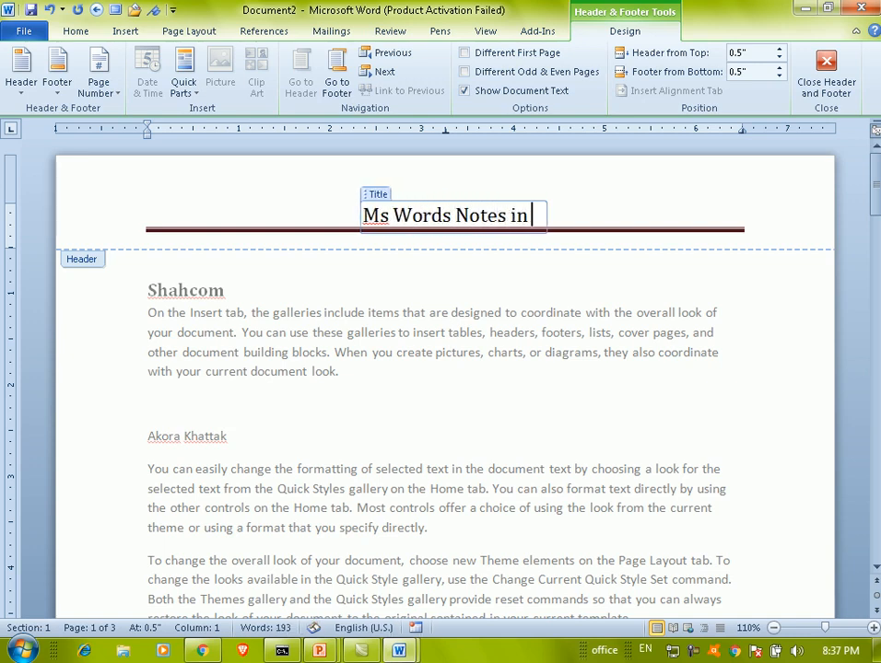
{"action": "type", "text": "Pashto"}
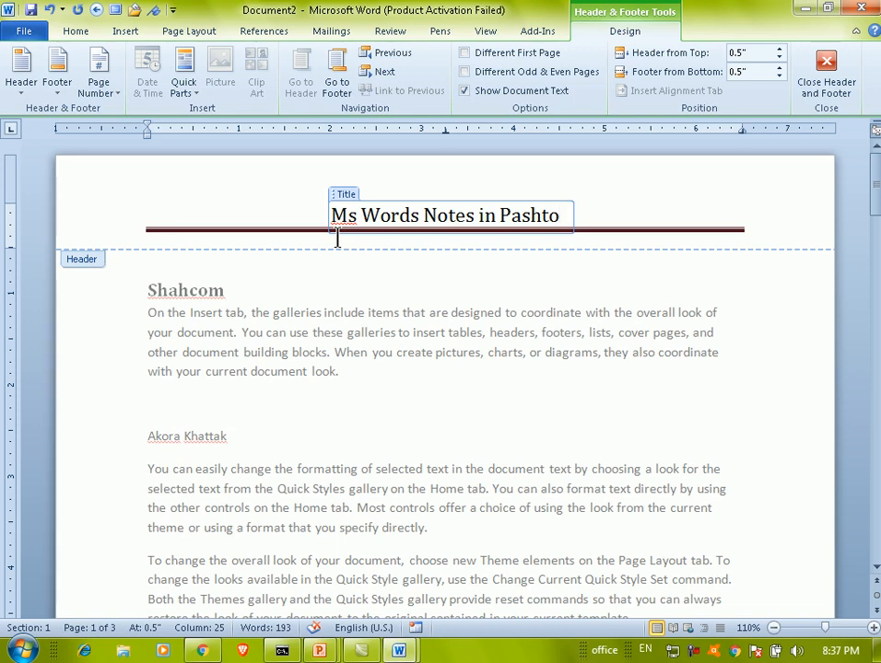
{"action": "double_click", "coordinate": [318, 258]}
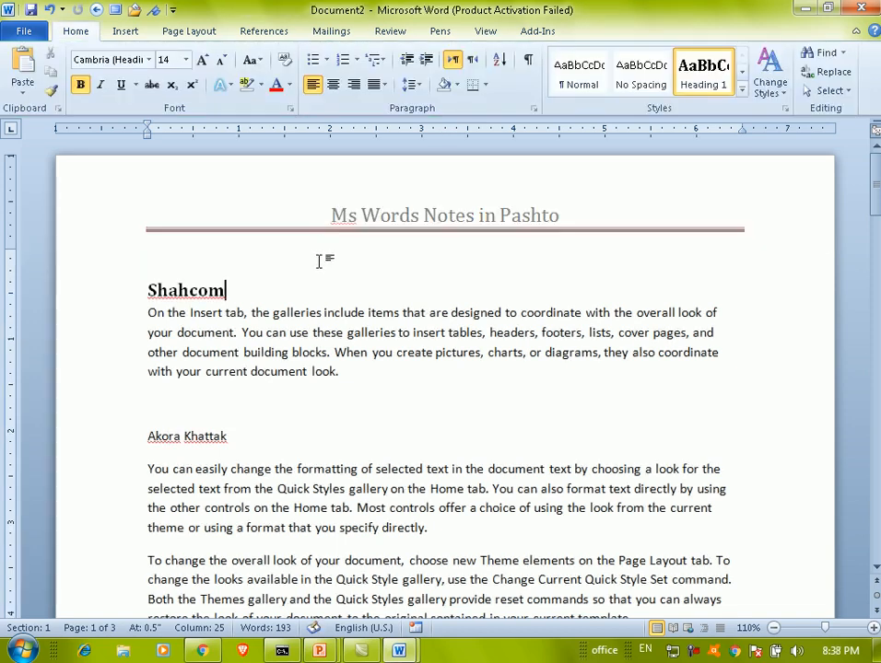
Step: Insert the built-in Alphabet footer, replace its placeholder with "Shahcom Akora", and return to the body text
{"action": "scroll", "coordinate": [338, 258], "scroll_direction": "down", "scroll_amount": 6}
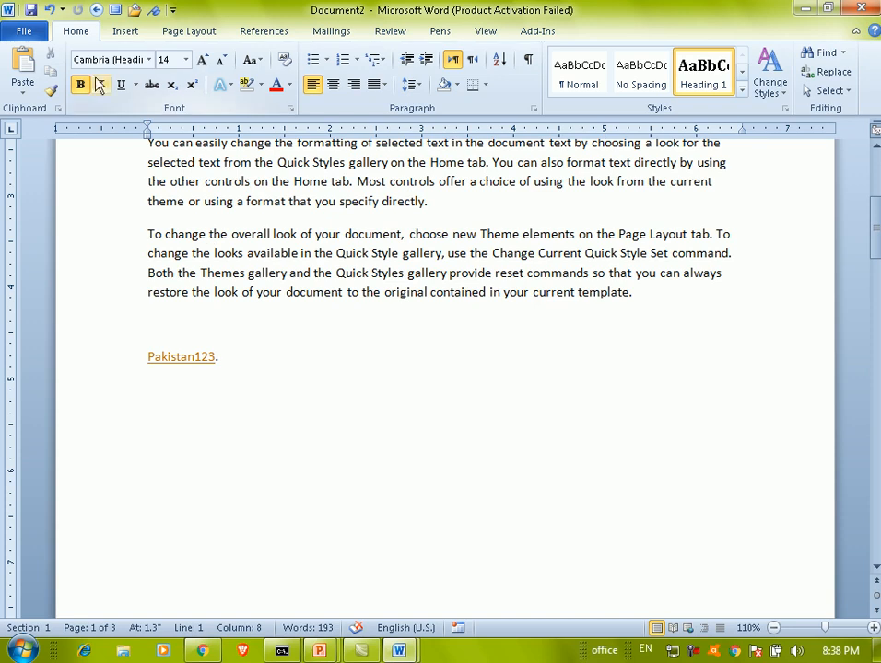
{"action": "left_click", "coordinate": [125, 33]}
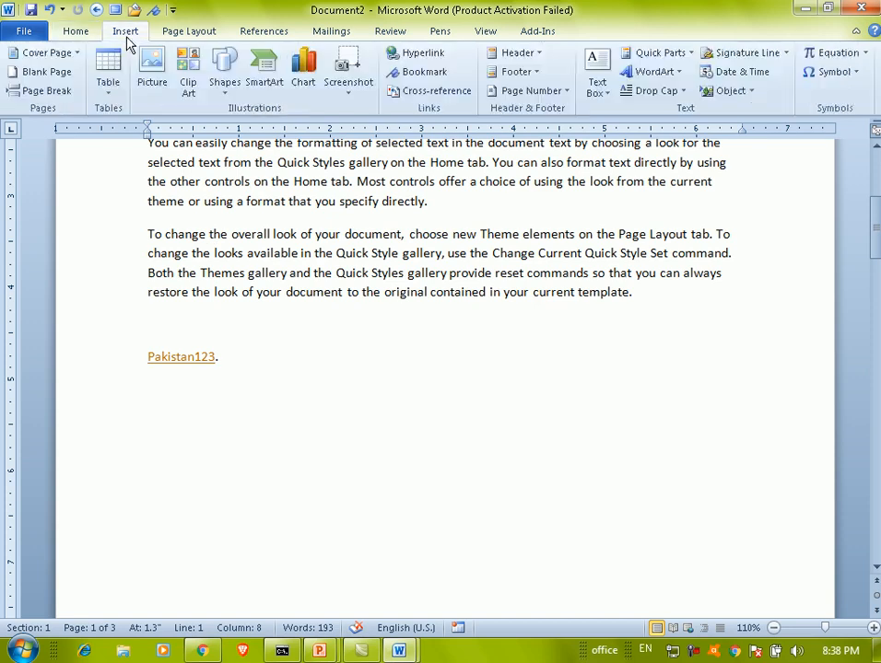
{"action": "left_click", "coordinate": [521, 71]}
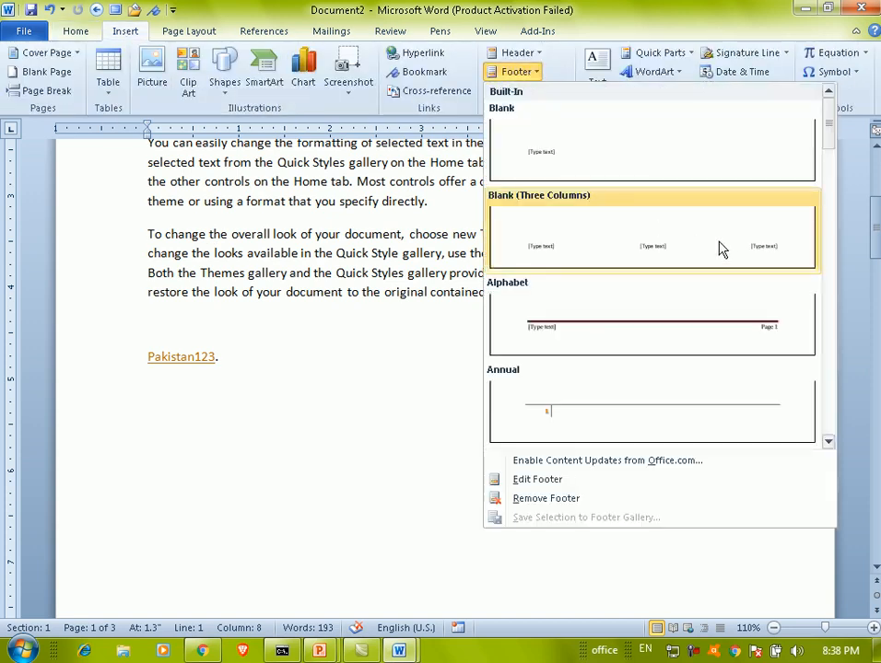
{"action": "left_click", "coordinate": [559, 333]}
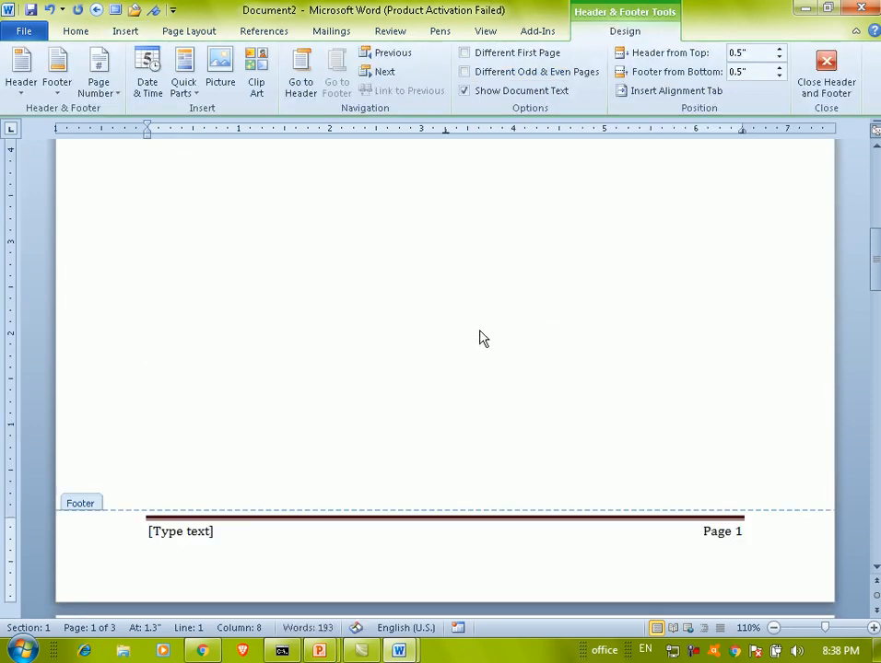
{"action": "left_click", "coordinate": [153, 536]}
{"action": "left_click", "coordinate": [164, 542]}
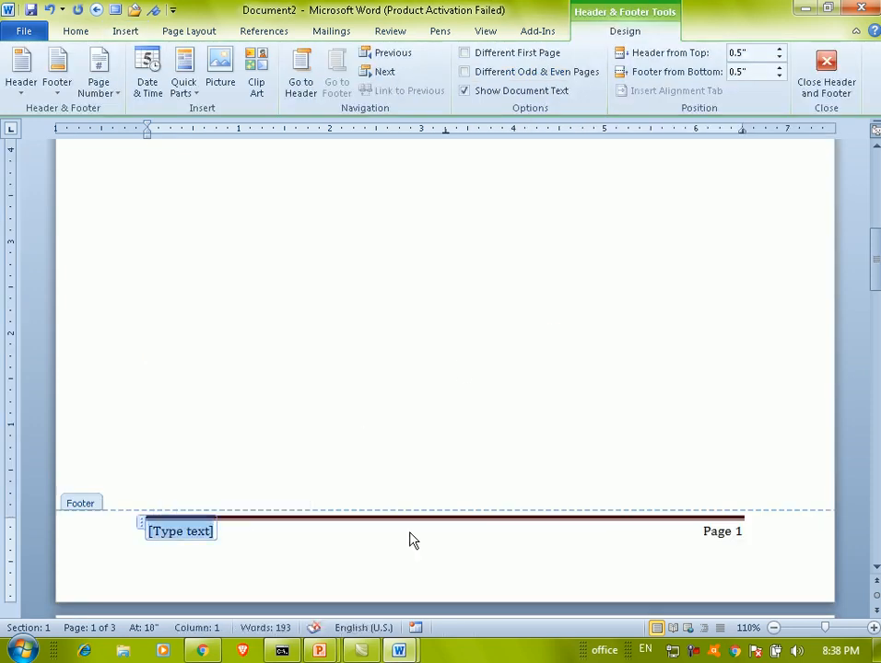
{"action": "type", "text": "Shahcom Akora"}
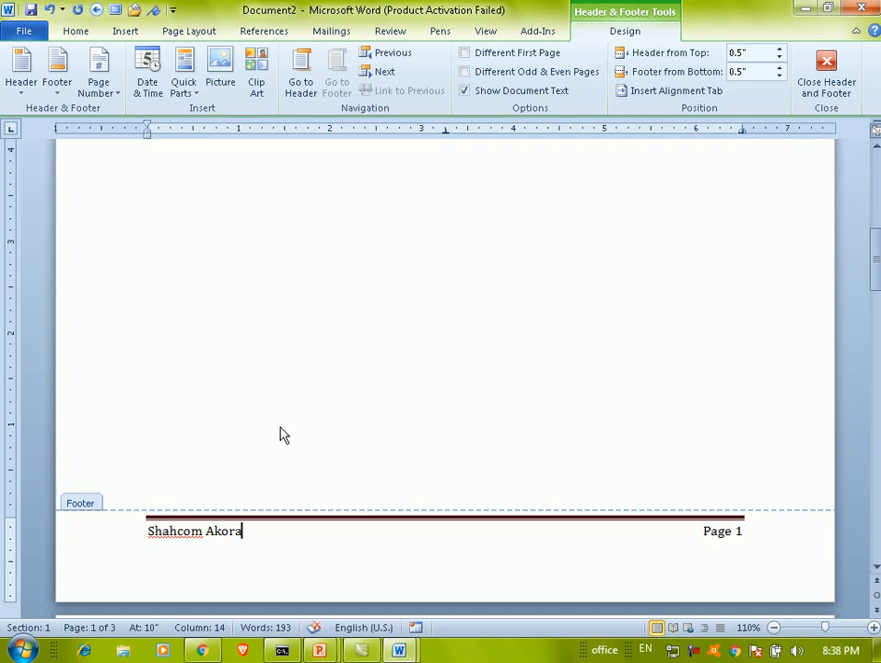
{"action": "double_click", "coordinate": [307, 302]}
{"action": "scroll", "coordinate": [423, 334], "scroll_direction": "up", "scroll_amount": 2}
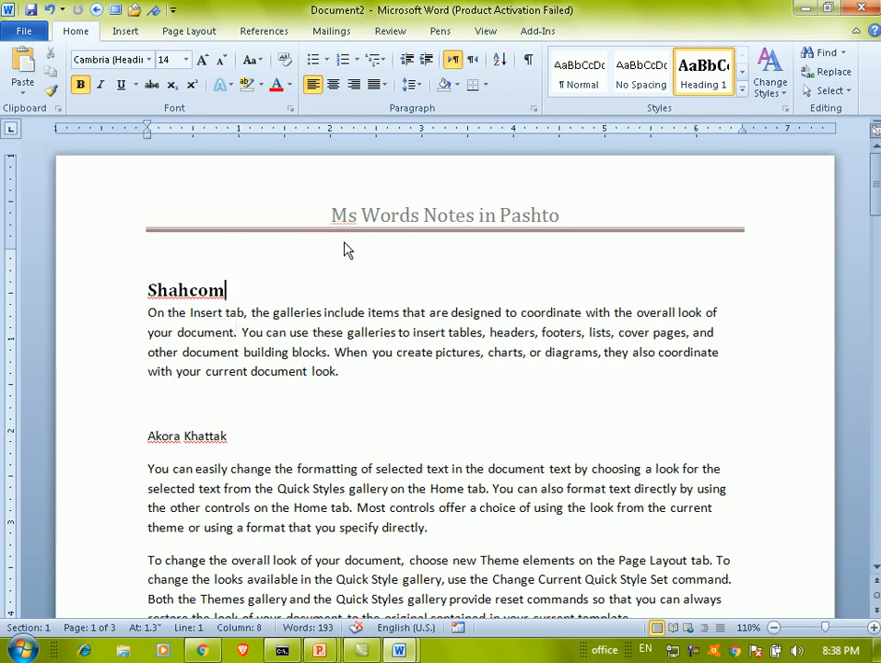
Step: Switch from the body text into header editing and back, and look over the first page
{"action": "left_click", "coordinate": [204, 332]}
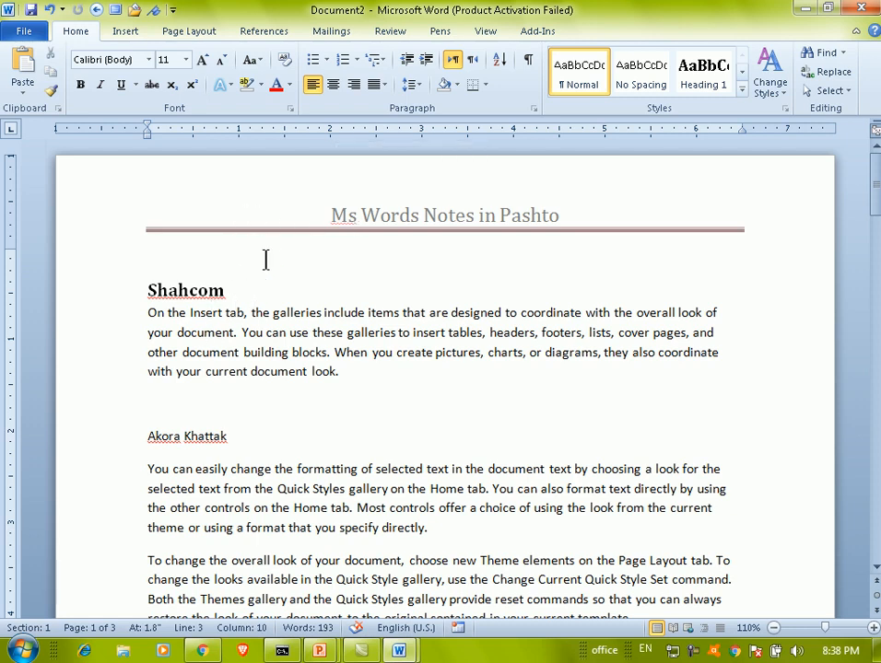
{"action": "double_click", "coordinate": [275, 222]}
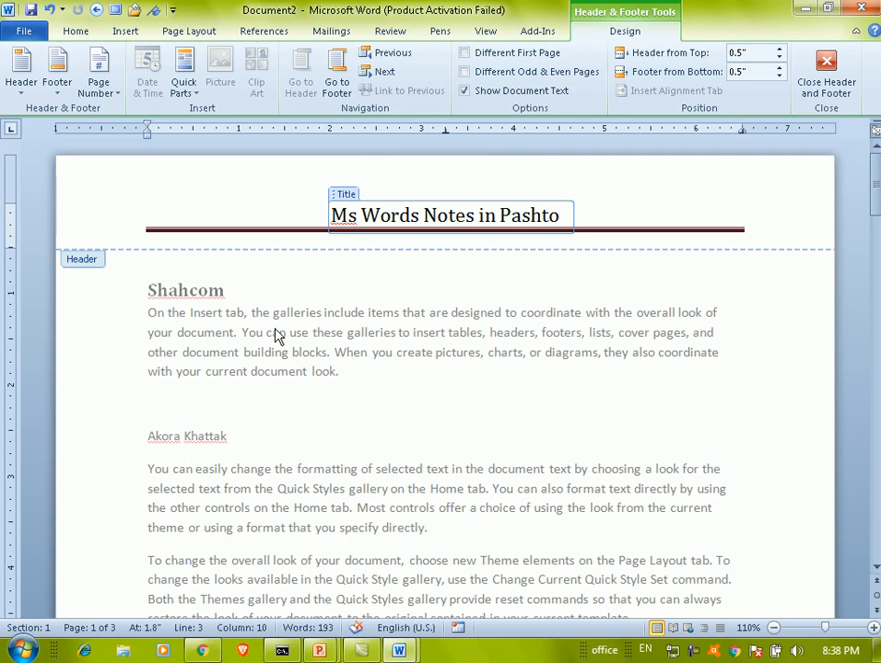
{"action": "key", "text": "ctrl+Home"}
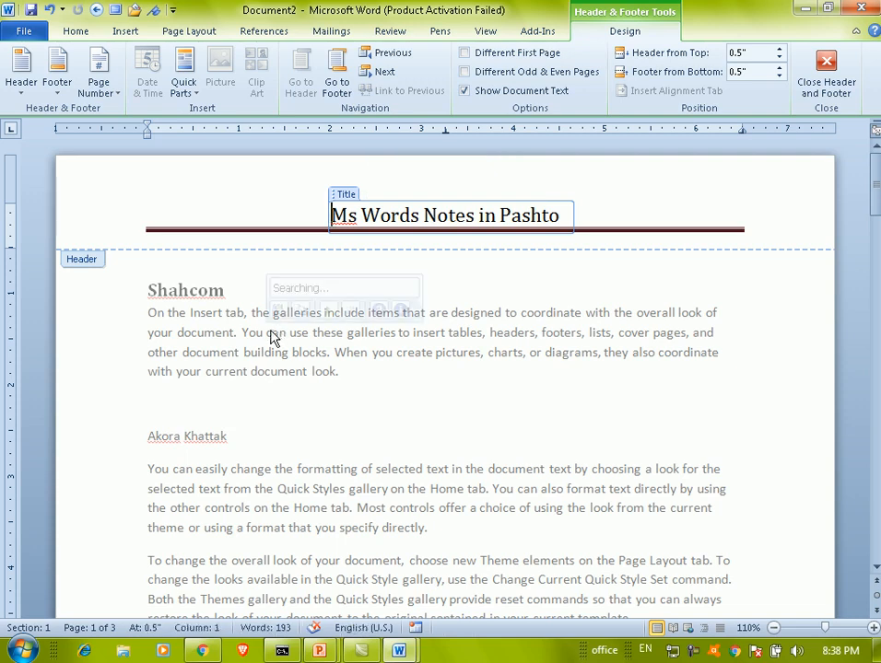
{"action": "double_click", "coordinate": [241, 349]}
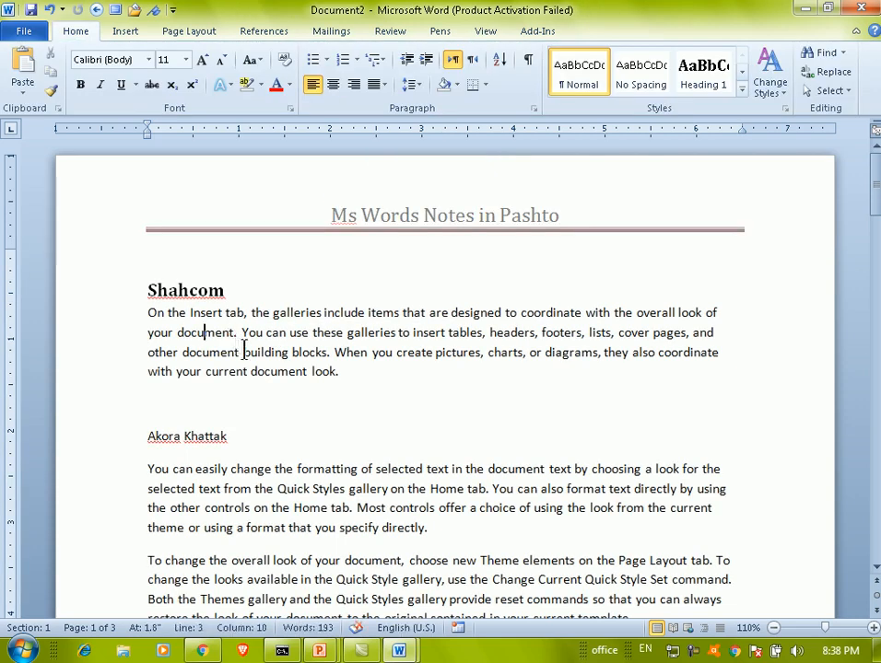
{"action": "scroll", "coordinate": [244, 349], "scroll_direction": "down", "scroll_amount": 5}
{"action": "scroll", "coordinate": [245, 347], "scroll_direction": "up", "scroll_amount": 5}
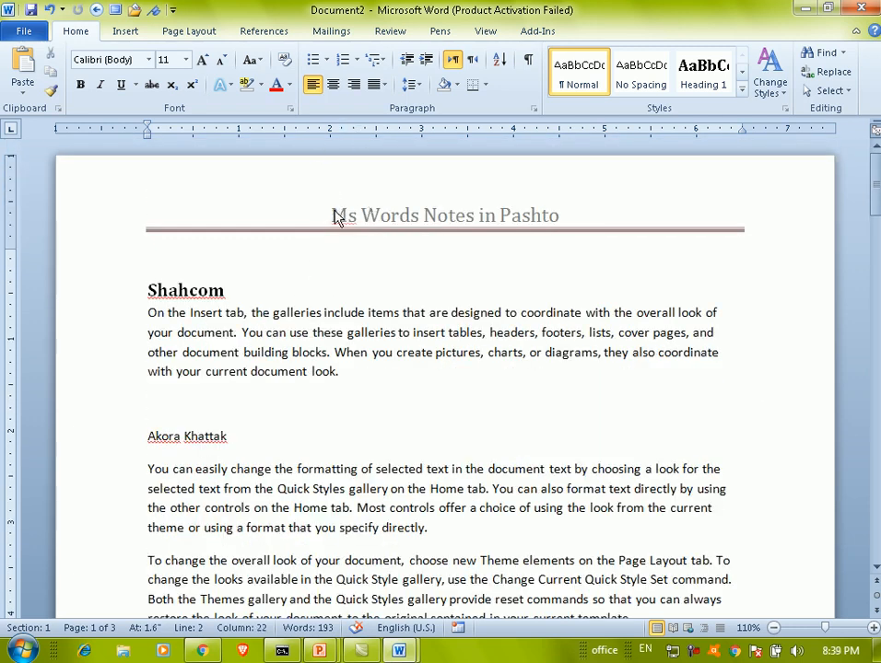
Step: Format the header title "Ms Words Notes in Pashto" as 24 pt, bold and red
{"action": "double_click", "coordinate": [305, 216]}
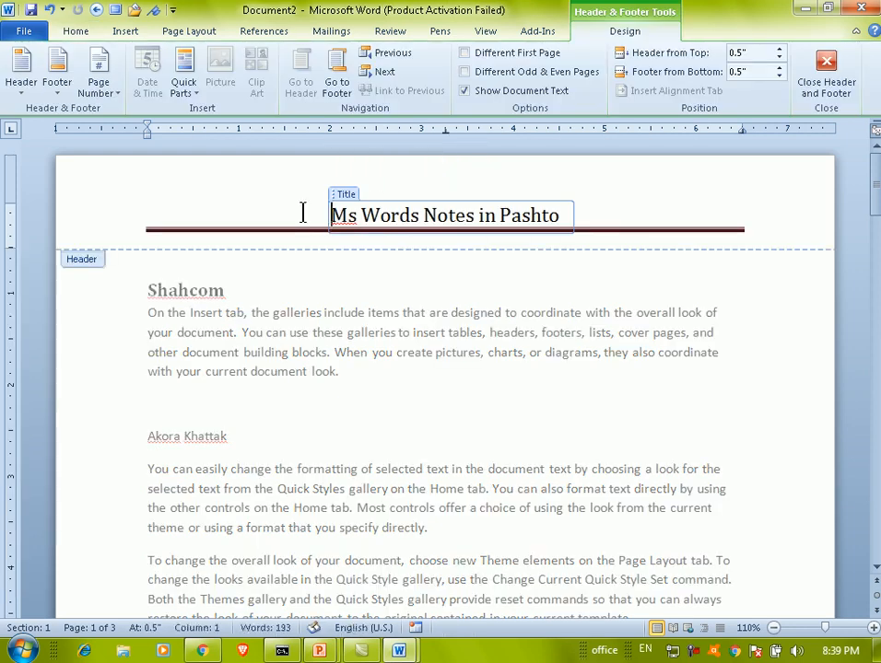
{"action": "triple_click", "coordinate": [409, 221]}
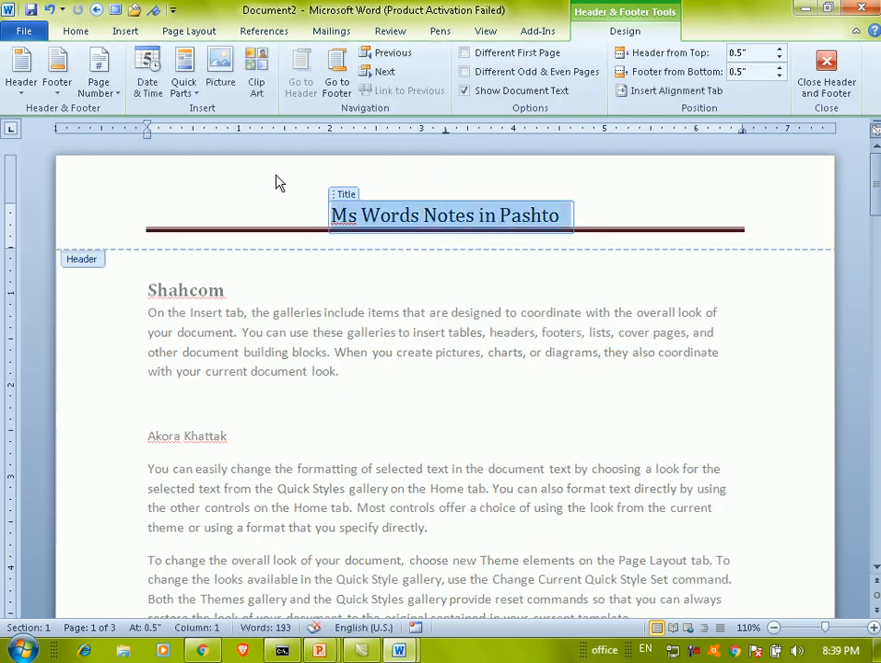
{"action": "key", "text": "ctrl+shift+period"}
{"action": "key", "text": "ctrl+shift+period"}
{"action": "key", "text": "ctrl+shift+period"}
{"action": "key", "text": "ctrl+shift+period"}
{"action": "key", "text": "ctrl+shift+period"}
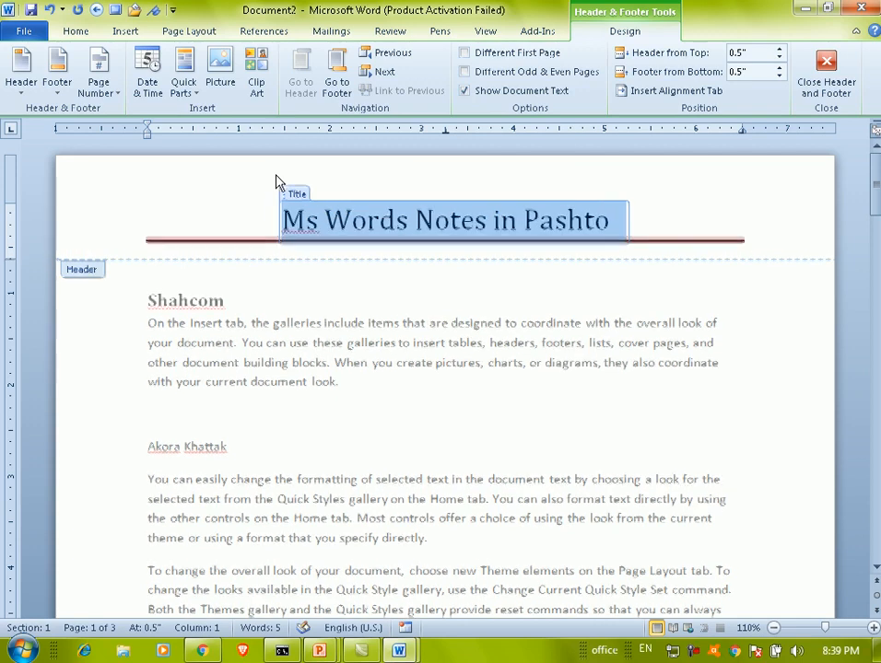
{"action": "key", "text": "ctrl+b"}
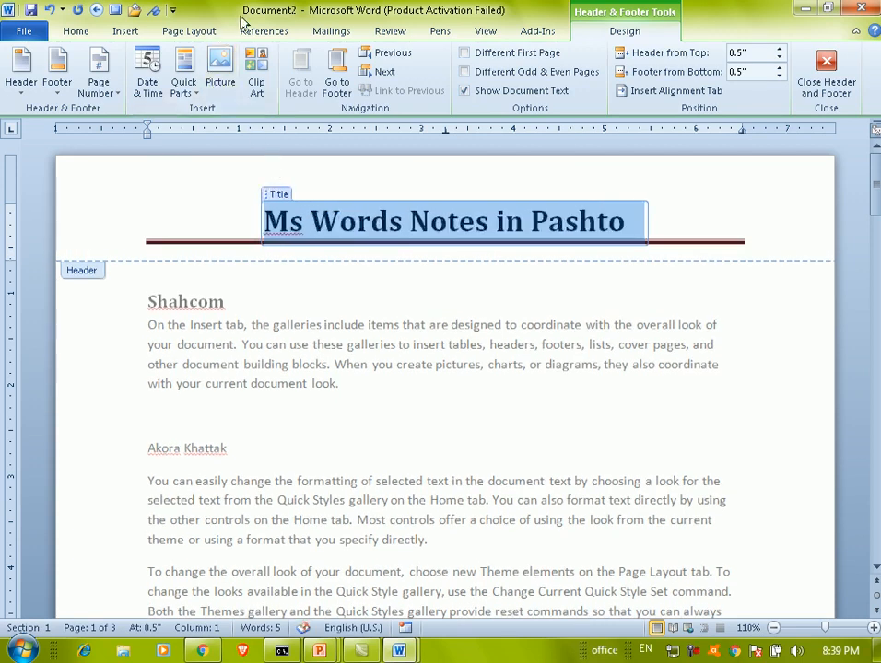
{"action": "left_click", "coordinate": [76, 31]}
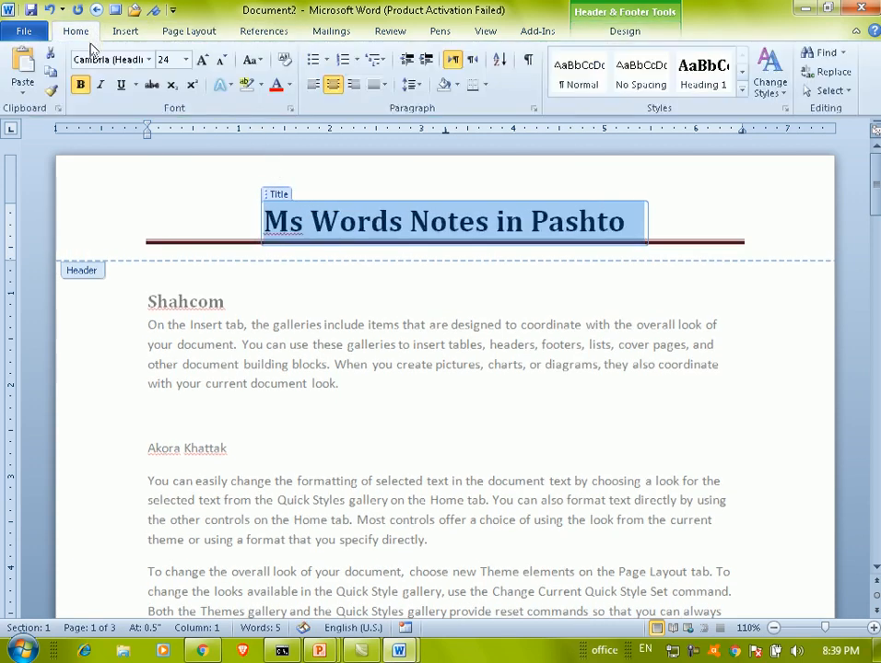
{"action": "left_click", "coordinate": [281, 87]}
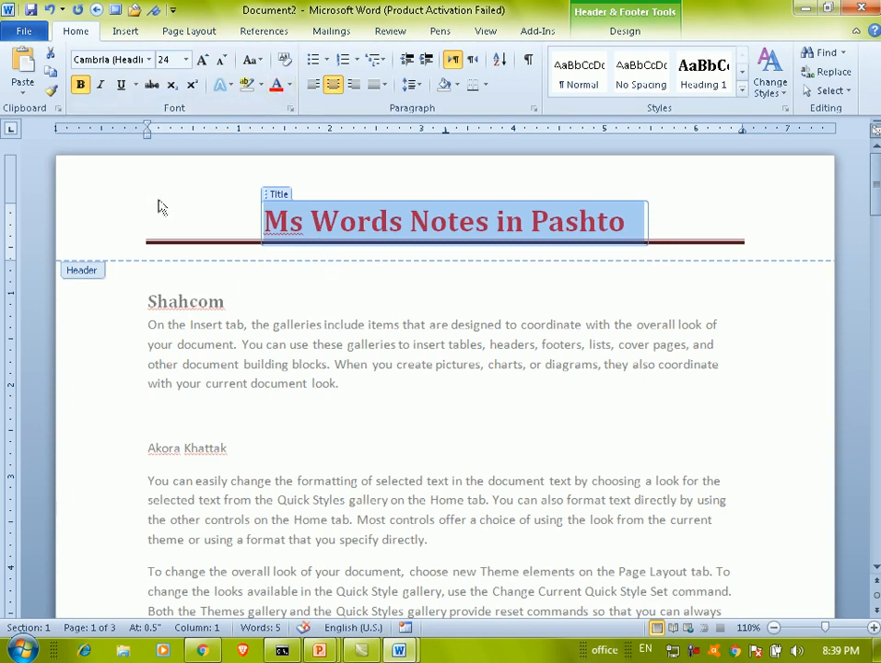
Step: Draw a frame shape around the header title, enclosing its decorative line, and return to the body text
{"action": "left_click", "coordinate": [124, 32]}
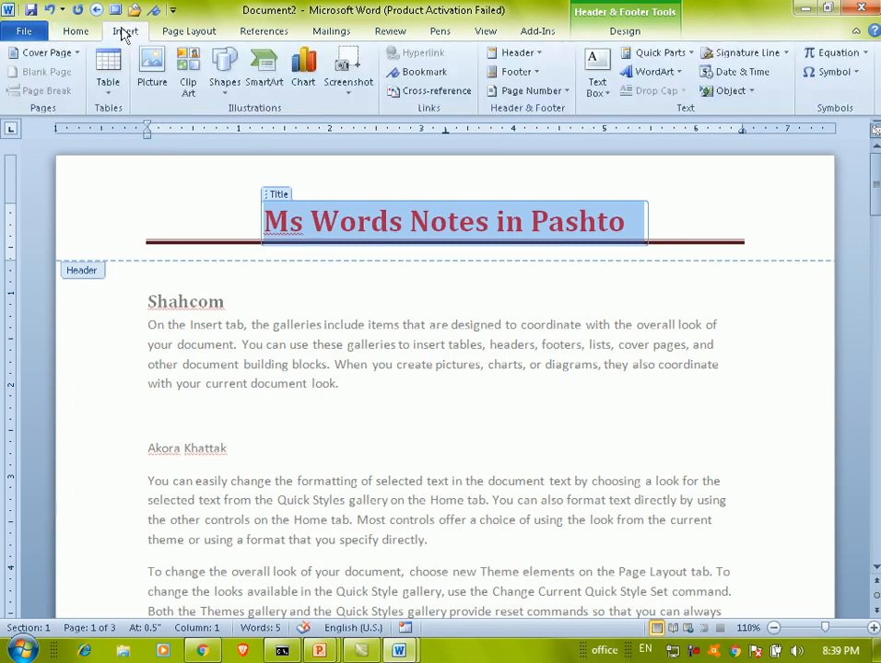
{"action": "left_click", "coordinate": [231, 90]}
{"action": "left_click", "coordinate": [214, 203]}
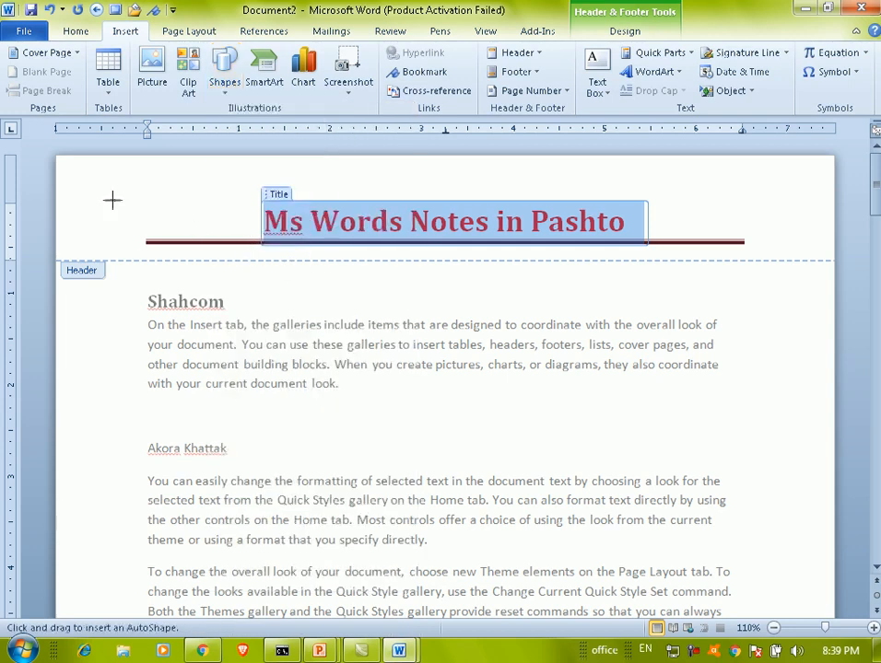
{"action": "mouse_move", "coordinate": [112, 178]}
{"action": "left_mouse_down"}
{"action": "mouse_move", "coordinate": [212, 212]}
{"action": "mouse_move", "coordinate": [763, 261]}
{"action": "left_mouse_up"}
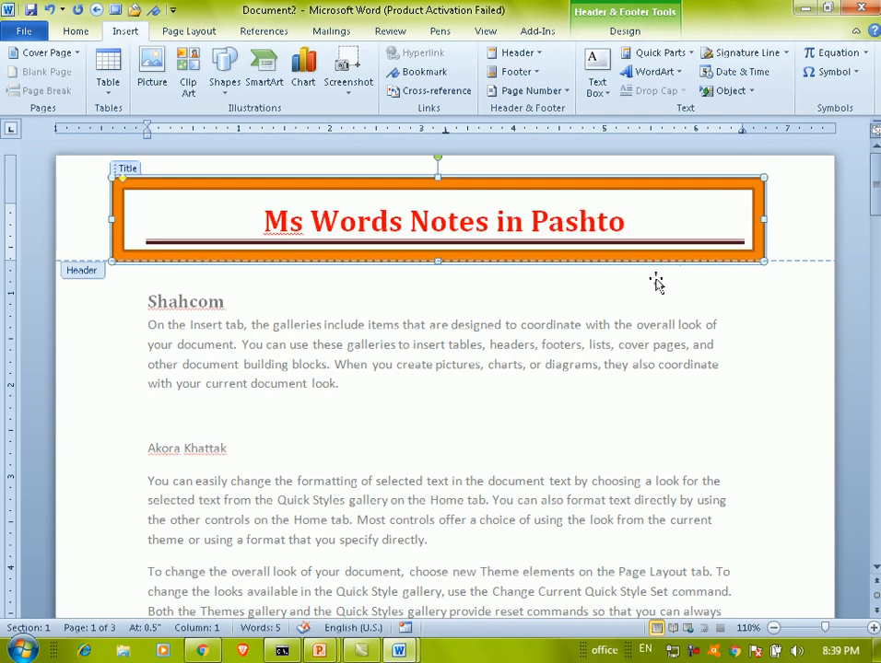
{"action": "left_click", "coordinate": [393, 345]}
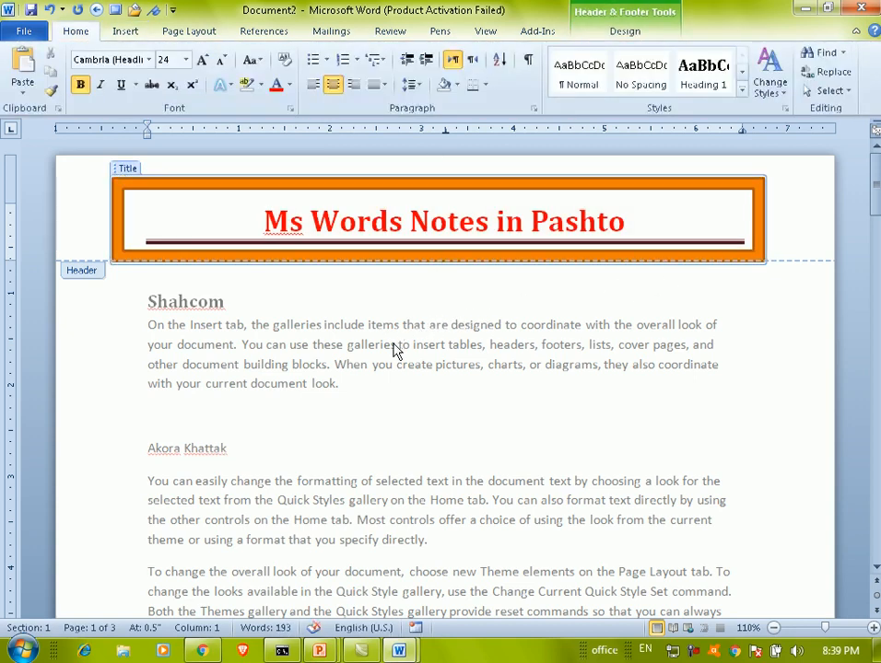
{"action": "double_click", "coordinate": [393, 344]}
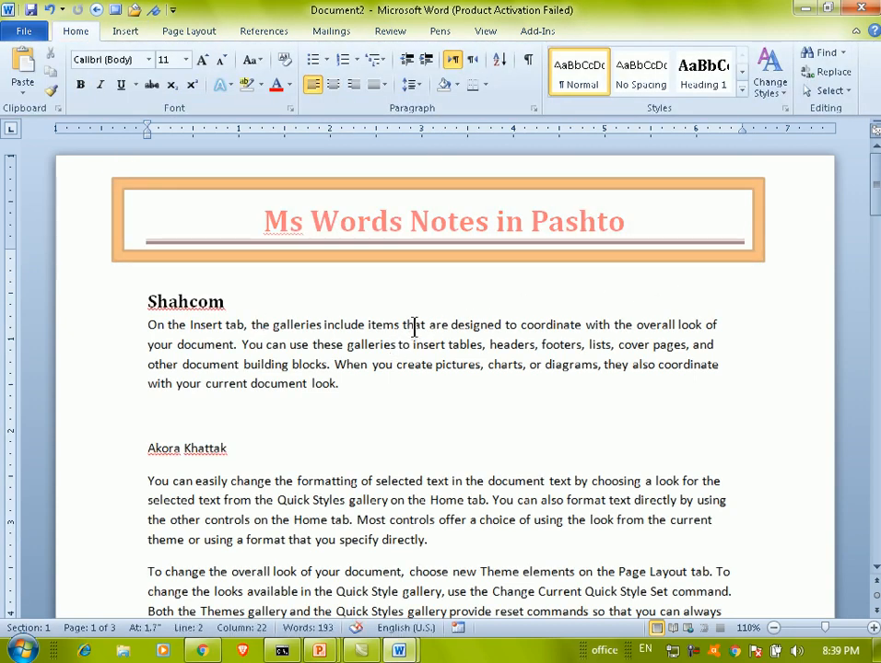
Step: Open the existing footer for editing and shade its "Shahcom Akora" line light green
{"action": "scroll", "coordinate": [355, 373], "scroll_direction": "down", "scroll_amount": 15}
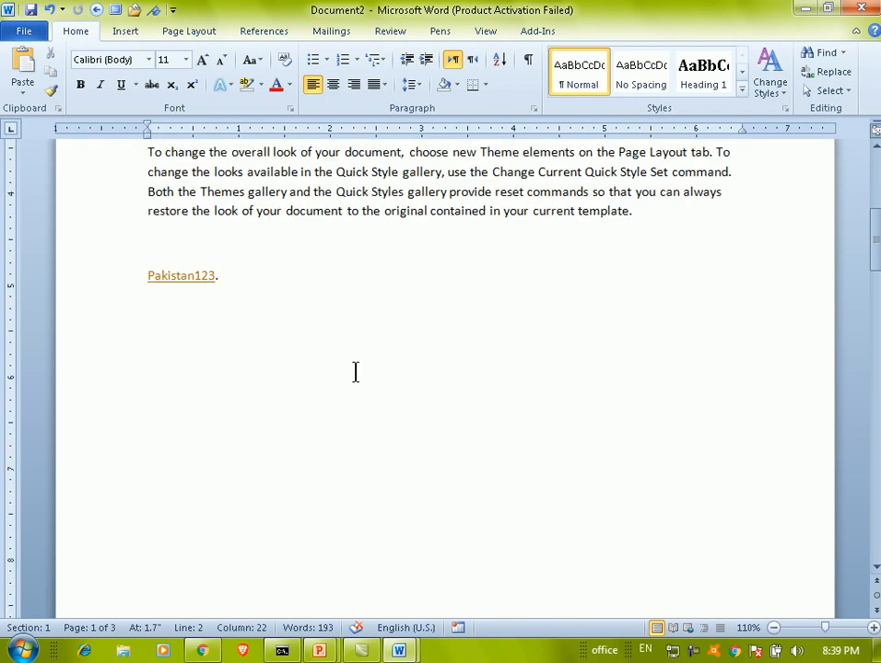
{"action": "left_click", "coordinate": [125, 31]}
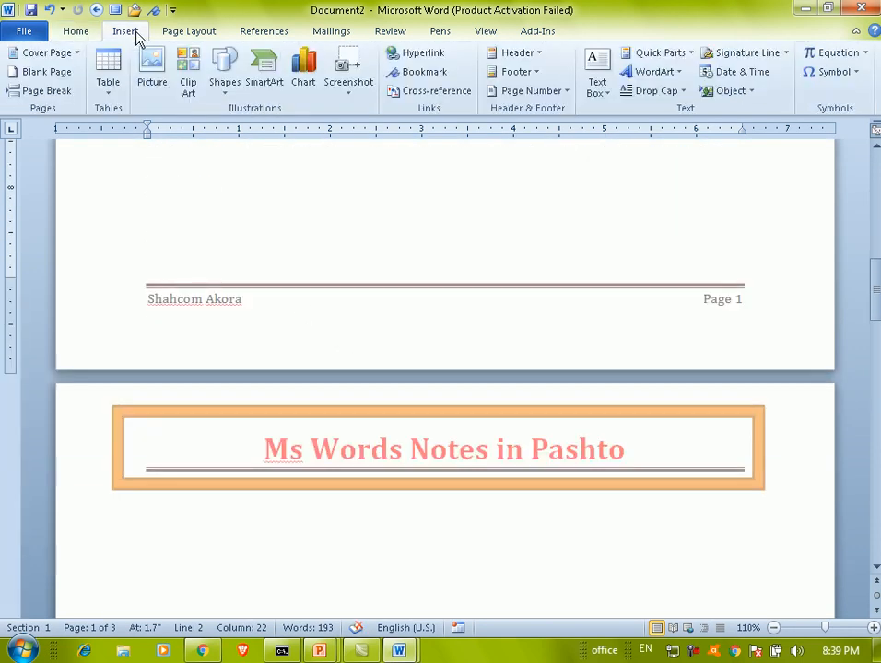
{"action": "left_click", "coordinate": [538, 73]}
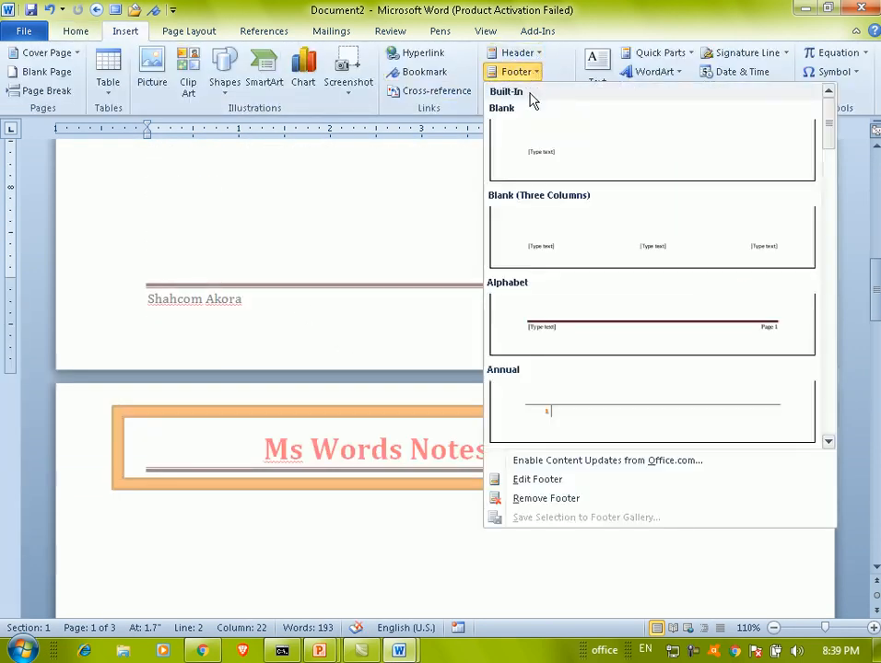
{"action": "left_click", "coordinate": [537, 479]}
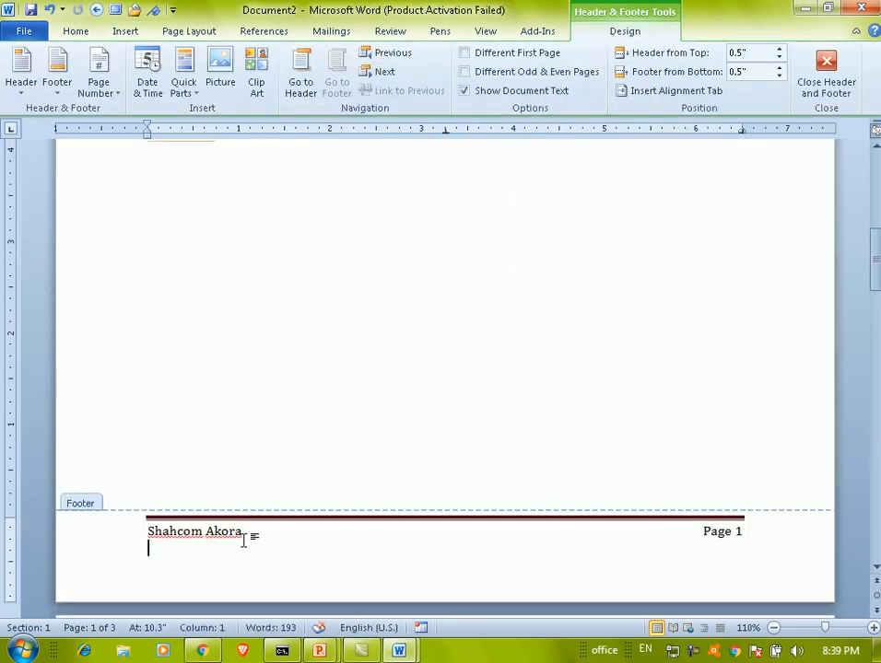
{"action": "left_click", "coordinate": [81, 33]}
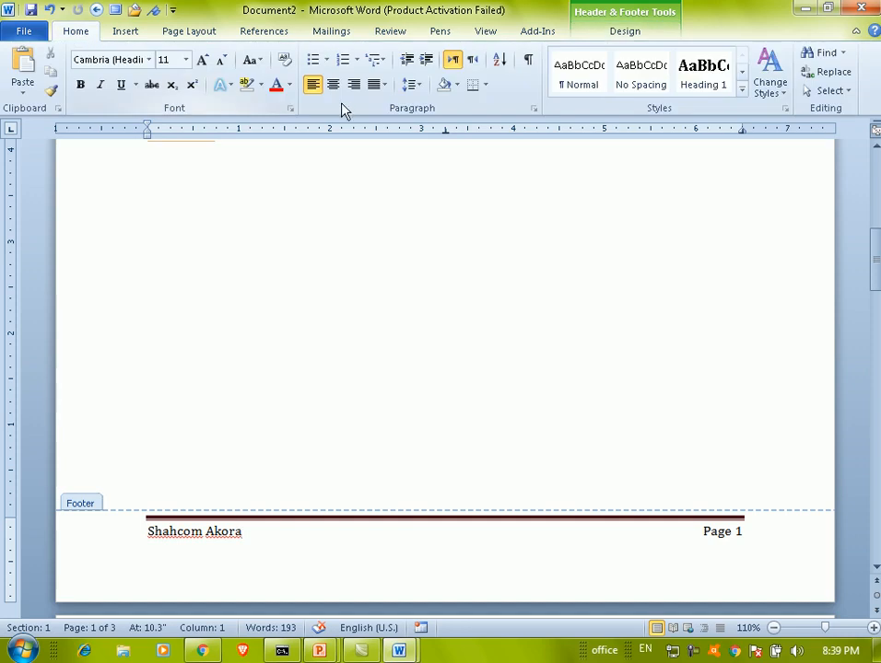
{"action": "left_click", "coordinate": [458, 85]}
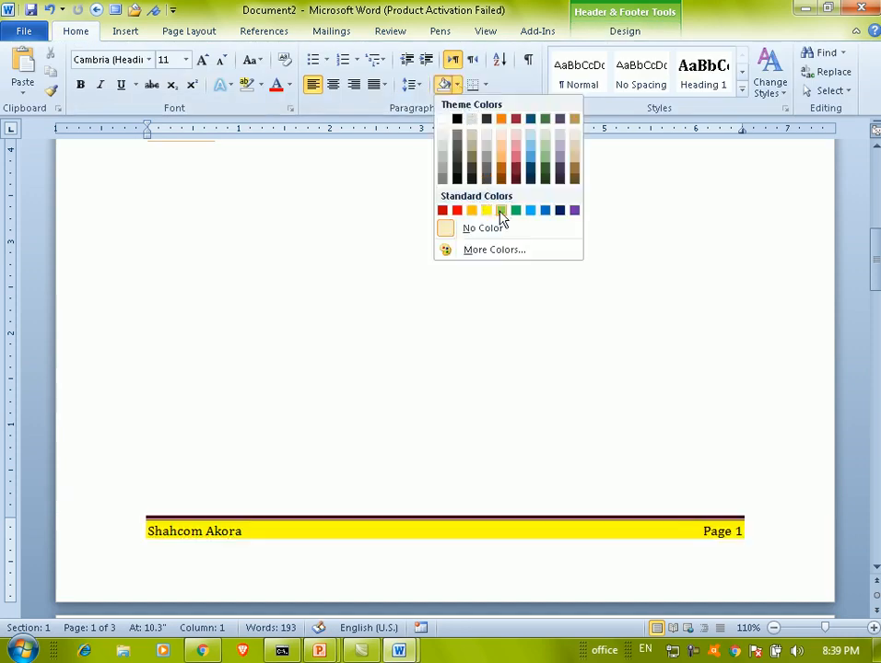
{"action": "left_click", "coordinate": [503, 208]}
Step: Enlarge the whole footer line to 13 pt, return to the body text and look over the pages
{"action": "left_click", "coordinate": [244, 529]}
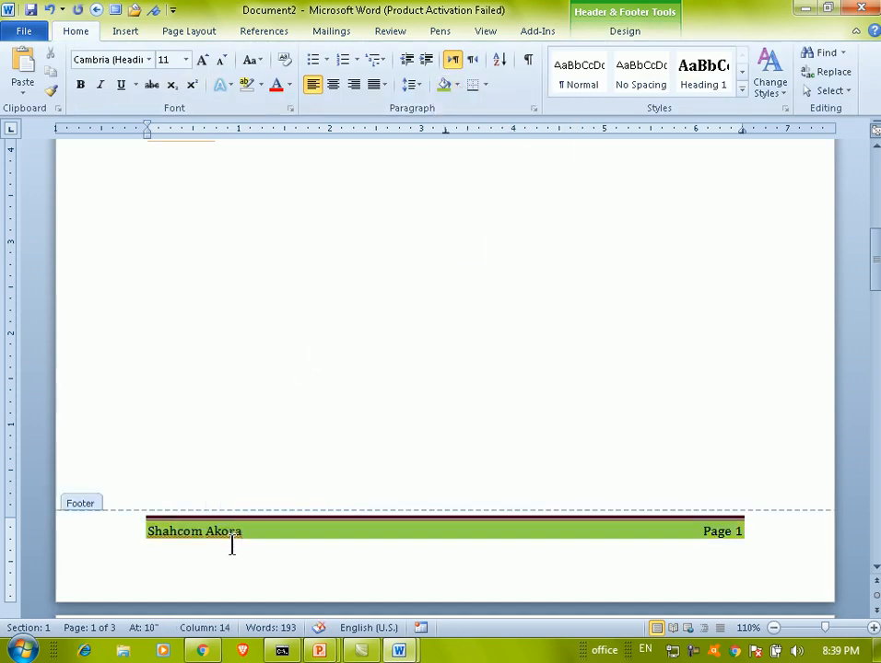
{"action": "triple_click", "coordinate": [242, 540]}
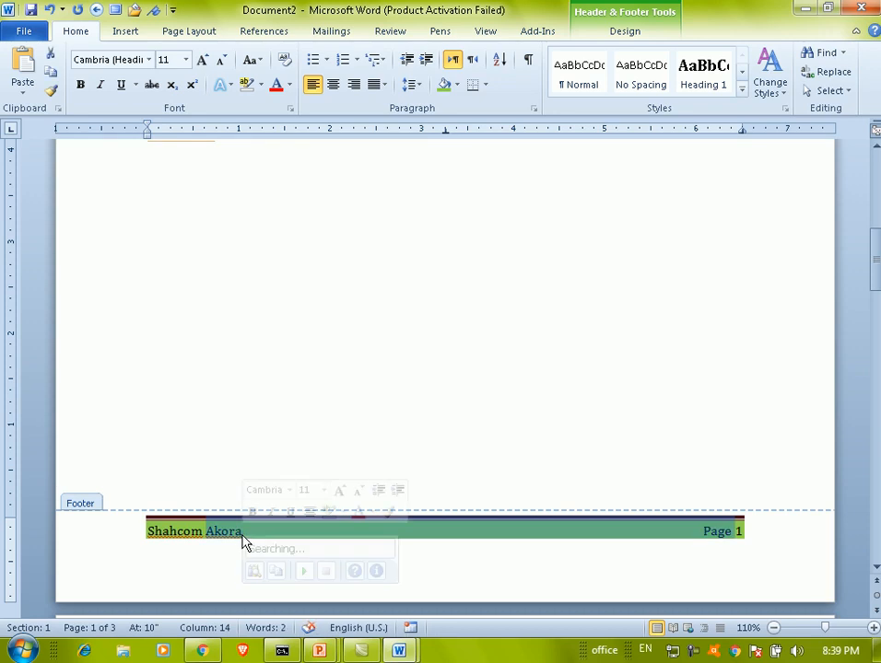
{"action": "triple_click", "coordinate": [193, 530]}
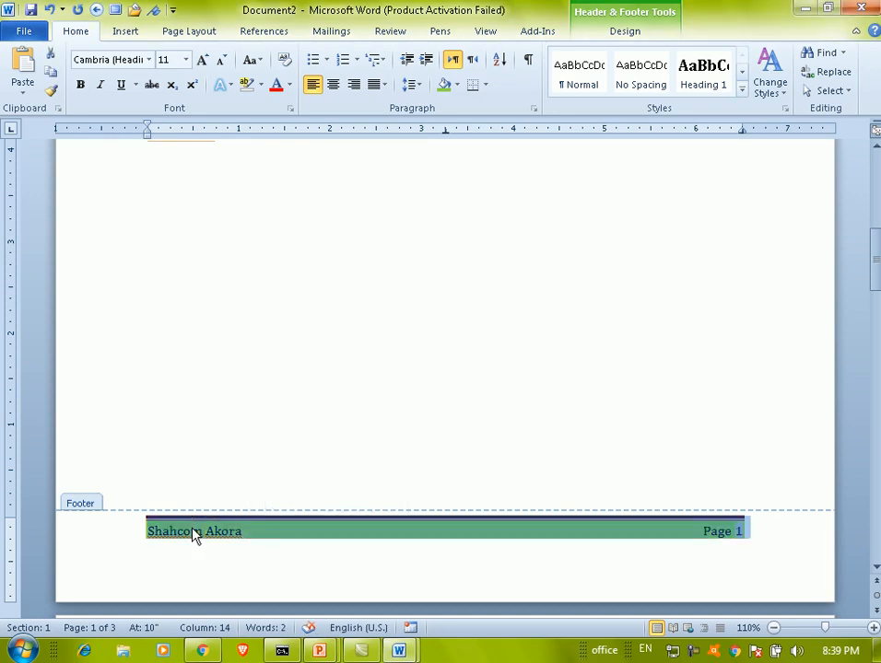
{"action": "key", "text": "ctrl+]"}
{"action": "key", "text": "ctrl+]"}
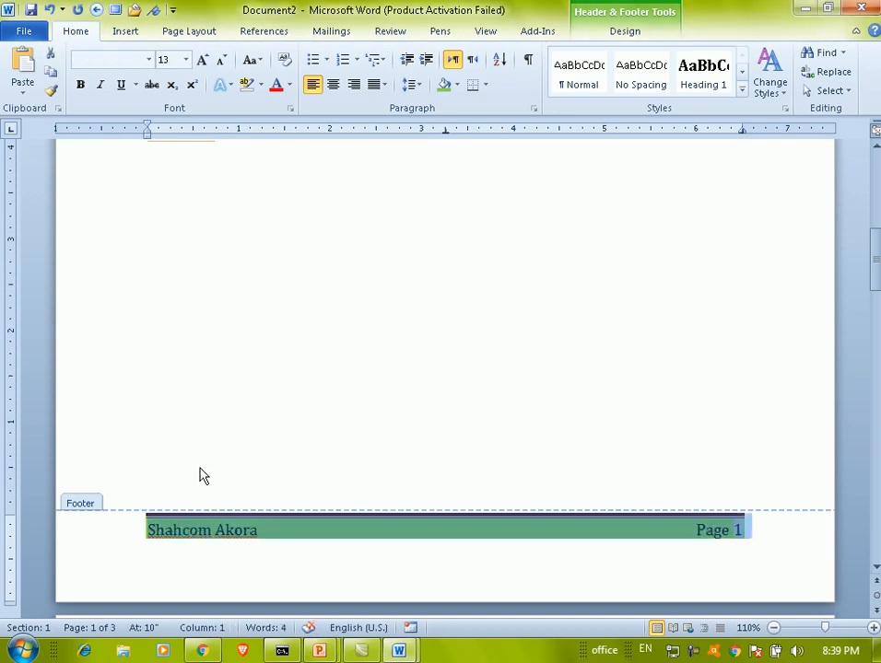
{"action": "double_click", "coordinate": [199, 489]}
{"action": "scroll", "coordinate": [235, 323], "scroll_direction": "up", "scroll_amount": 4}
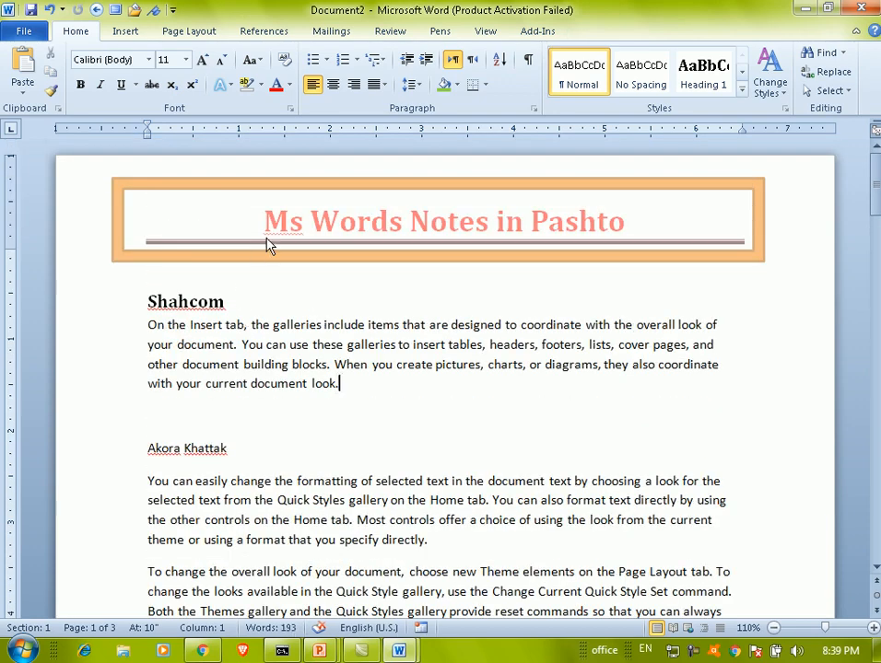
{"action": "scroll", "coordinate": [267, 244], "scroll_direction": "down", "scroll_amount": 15}
{"action": "scroll", "coordinate": [285, 316], "scroll_direction": "up", "scroll_amount": 15}
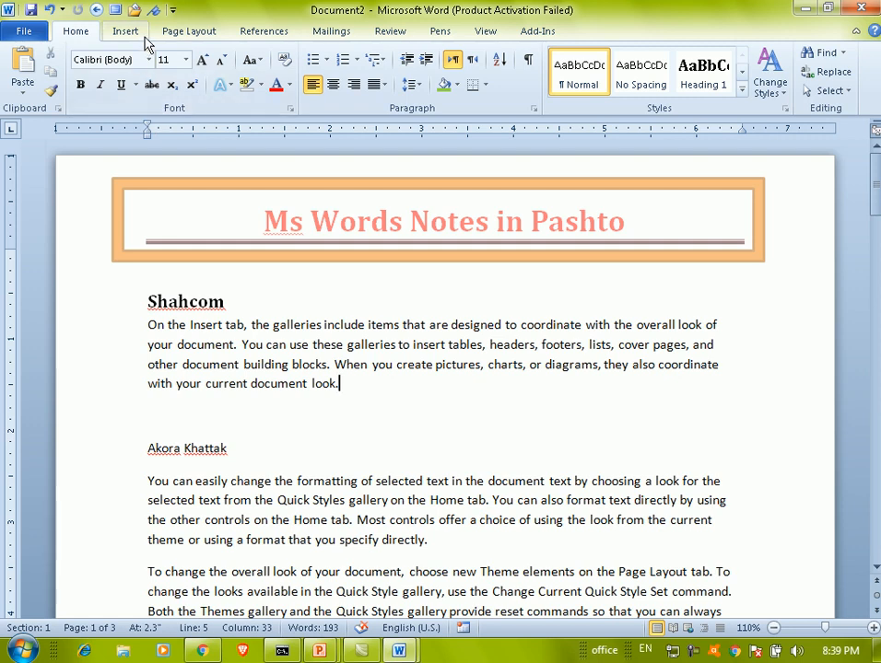
Step: Remove both the header and the footer from the document and check the pages
{"action": "double_click", "coordinate": [343, 221]}
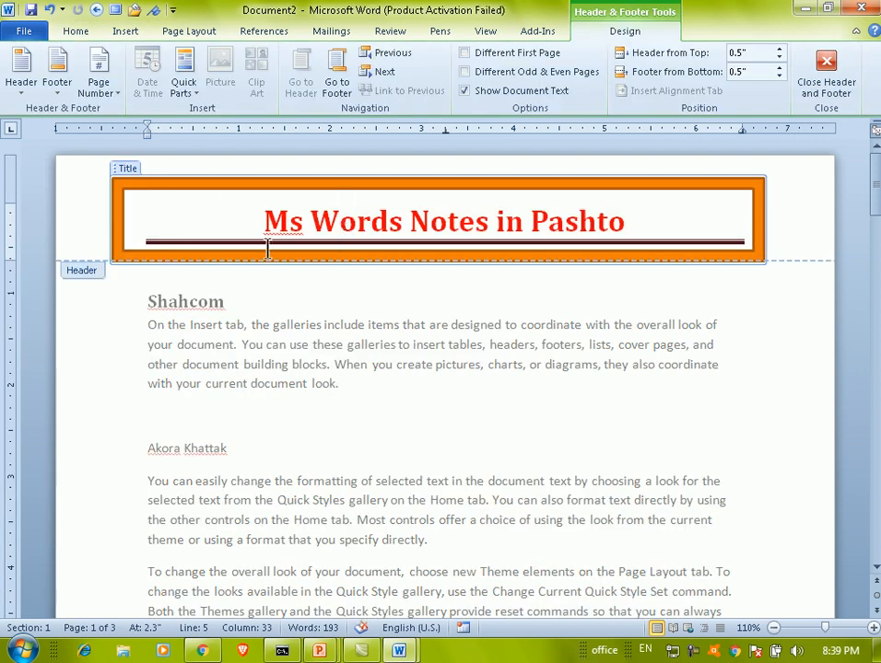
{"action": "double_click", "coordinate": [244, 300]}
{"action": "left_click", "coordinate": [128, 32]}
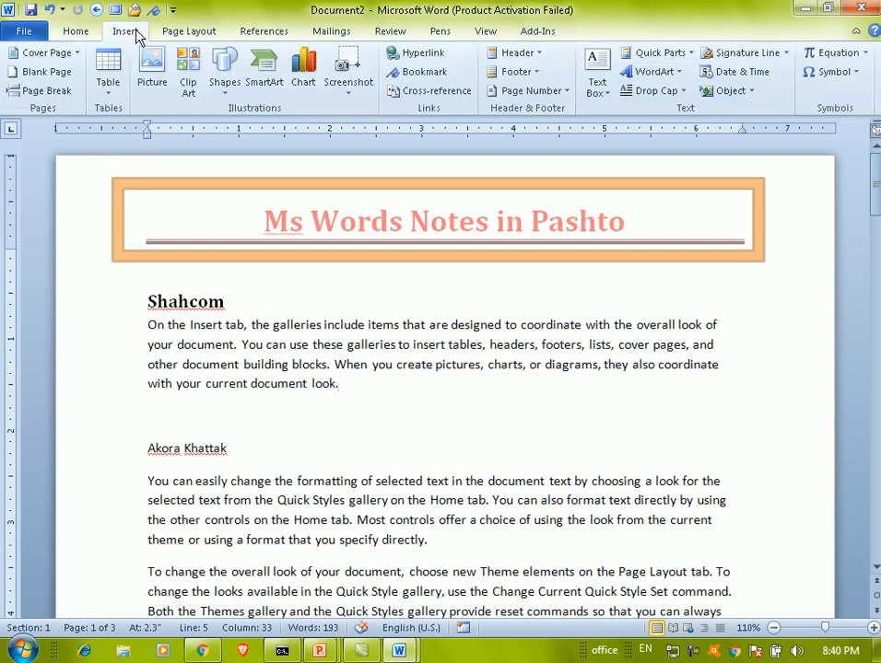
{"action": "left_click", "coordinate": [541, 55]}
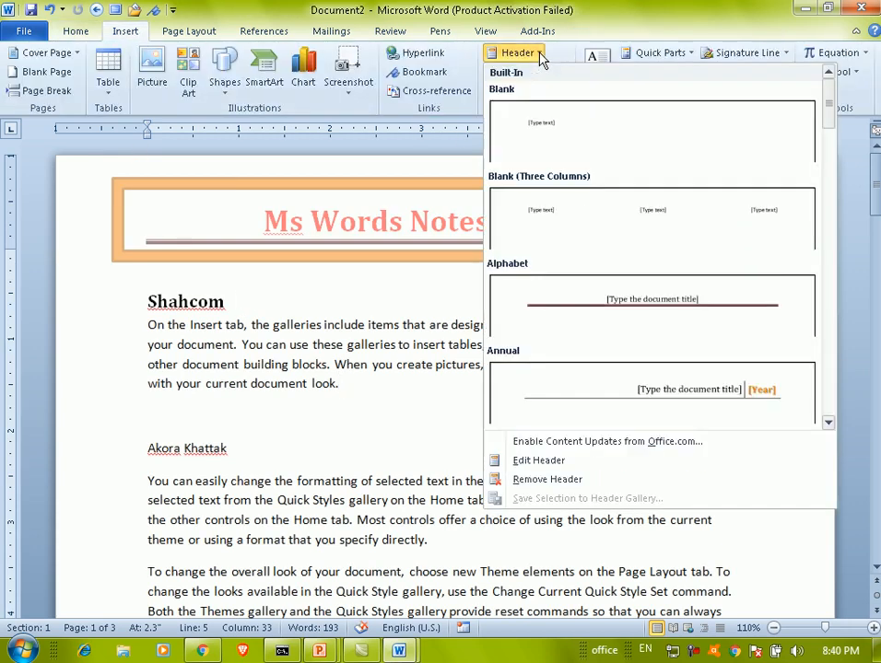
{"action": "left_click", "coordinate": [575, 481]}
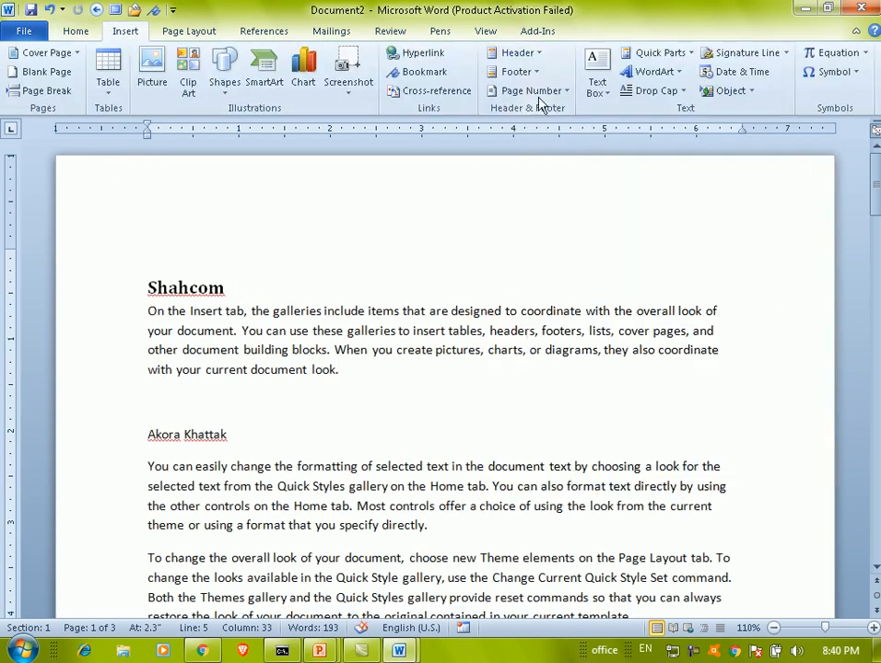
{"action": "left_click", "coordinate": [516, 71]}
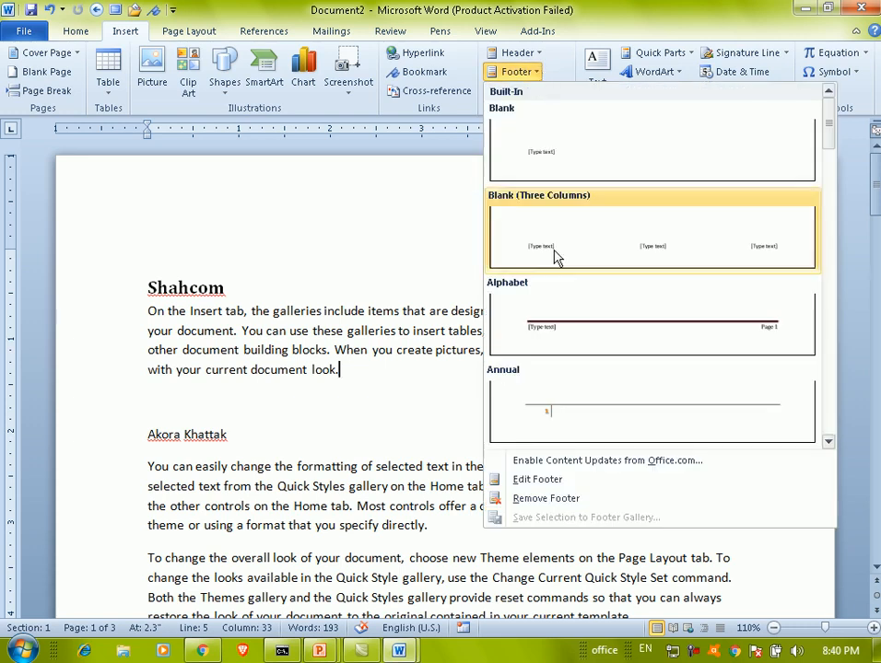
{"action": "left_click", "coordinate": [559, 502]}
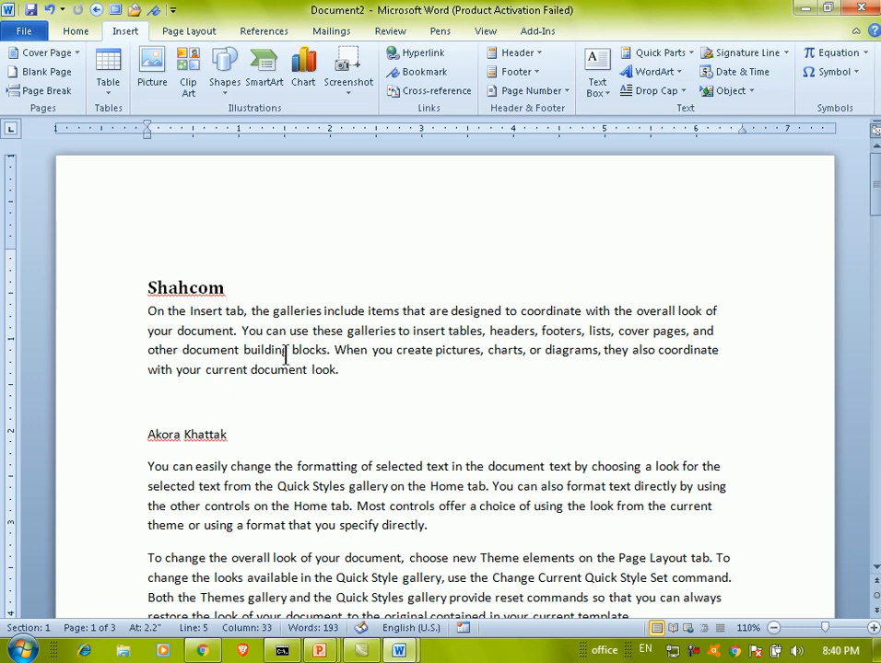
{"action": "scroll", "coordinate": [287, 355], "scroll_direction": "down", "scroll_amount": 10}
{"action": "scroll", "coordinate": [285, 344], "scroll_direction": "up", "scroll_amount": 5}
{"action": "scroll", "coordinate": [284, 343], "scroll_direction": "up", "scroll_amount": 7}
{"action": "left_click", "coordinate": [567, 91]}
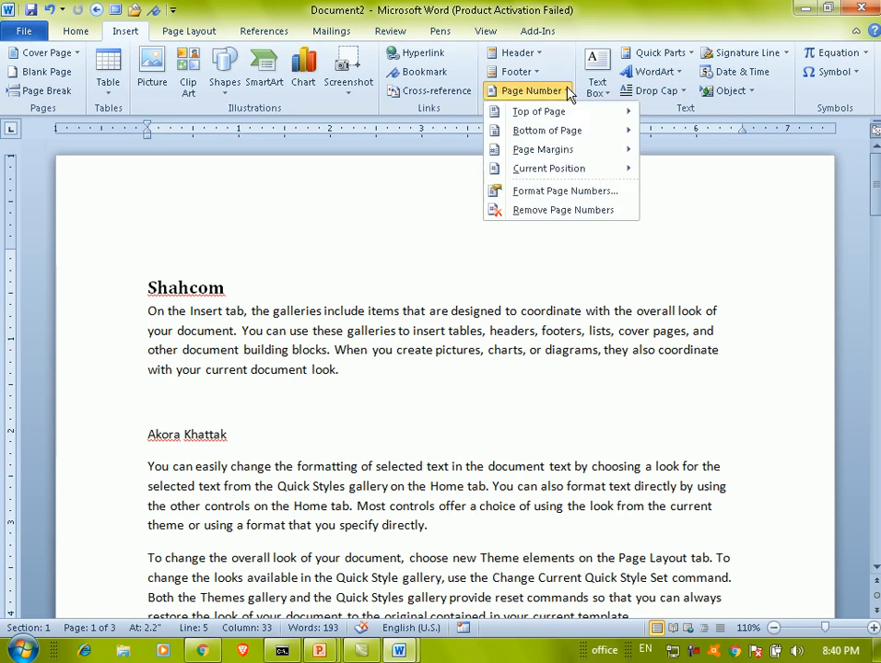
{"action": "left_click", "coordinate": [568, 91]}
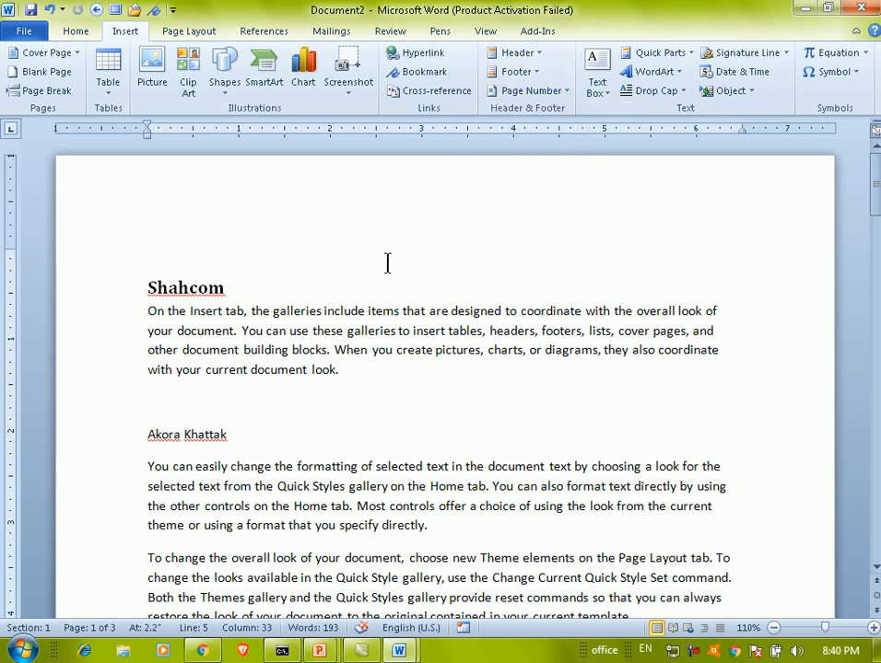
{"action": "scroll", "coordinate": [480, 312], "scroll_direction": "down", "scroll_amount": 5}
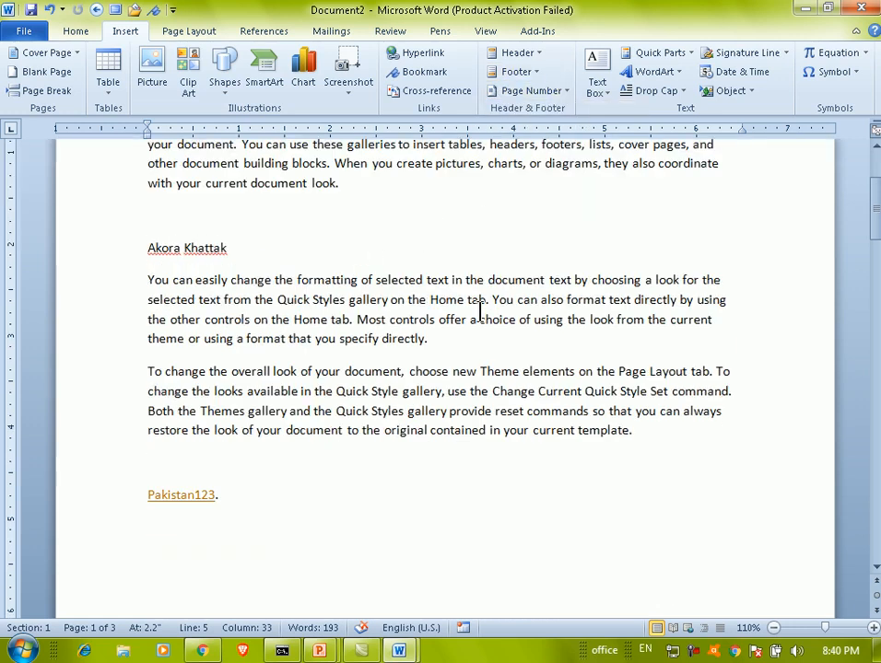
{"action": "scroll", "coordinate": [475, 305], "scroll_direction": "down", "scroll_amount": 10}
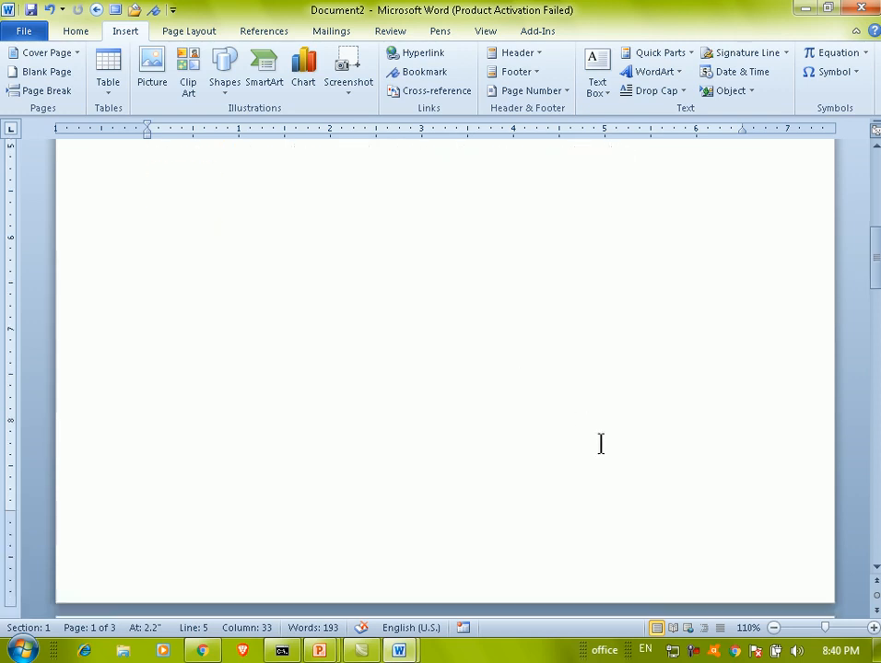
{"action": "scroll", "coordinate": [560, 340], "scroll_direction": "up", "scroll_amount": 10}
{"action": "scroll", "coordinate": [526, 311], "scroll_direction": "up", "scroll_amount": 3}
{"action": "scroll", "coordinate": [516, 168], "scroll_direction": "up", "scroll_amount": 2}
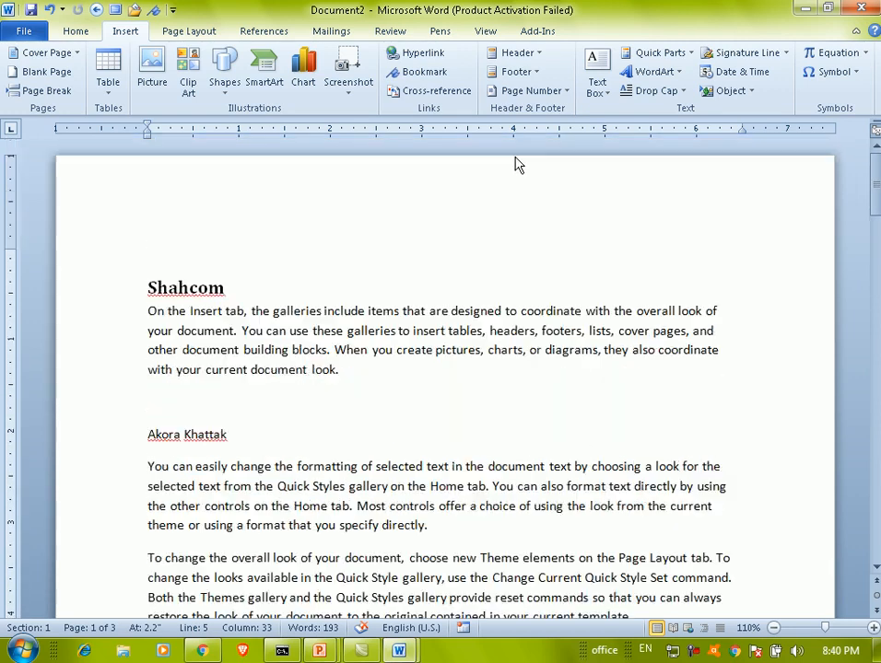
Step: Insert a page number in the Bold Numbers 1 style at the top of the page and return to the body text
{"action": "left_click", "coordinate": [531, 91]}
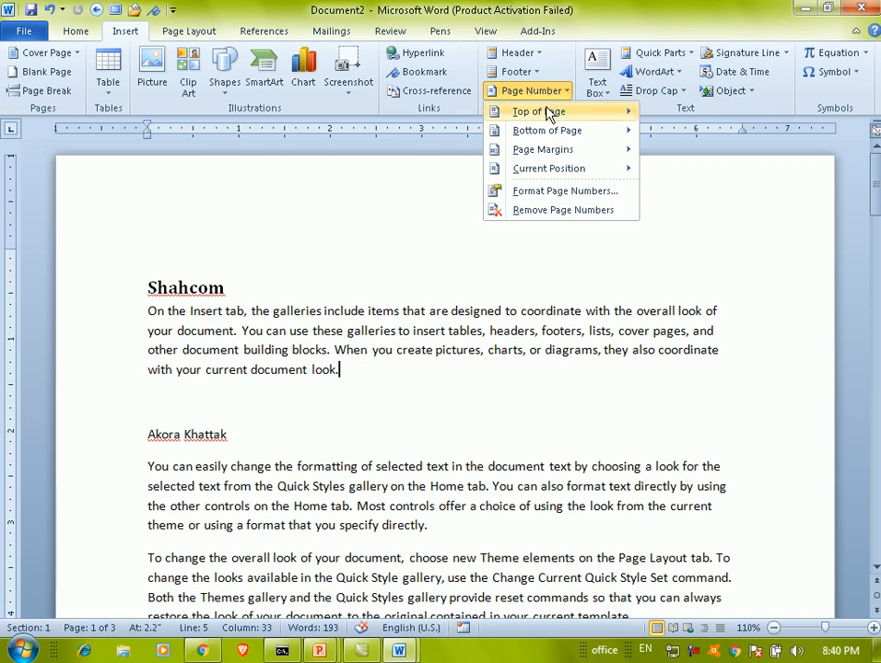
{"action": "mouse_move", "coordinate": [549, 114]}
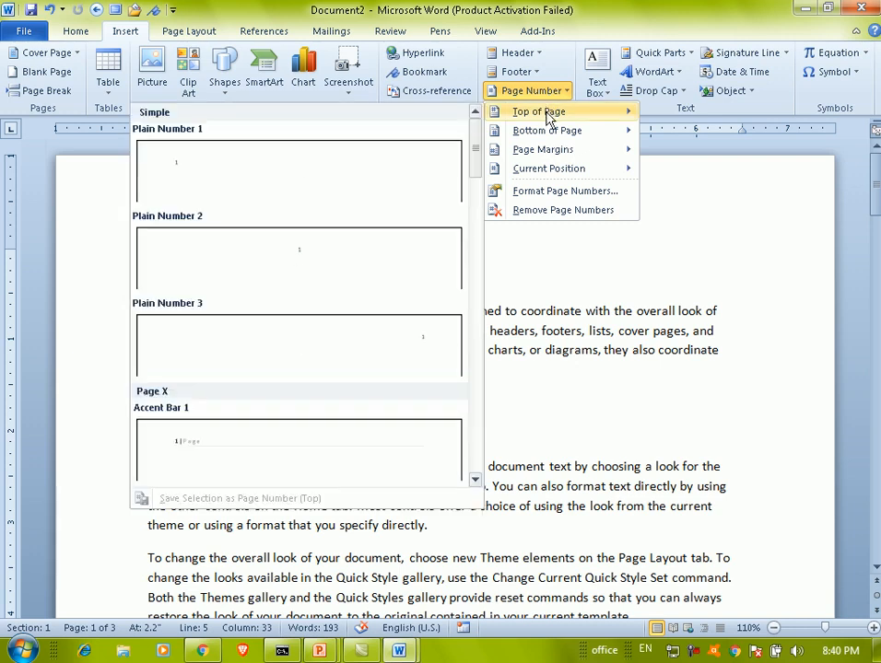
{"action": "left_click", "coordinate": [475, 477]}
{"action": "left_click", "coordinate": [475, 477]}
{"action": "left_click", "coordinate": [476, 478]}
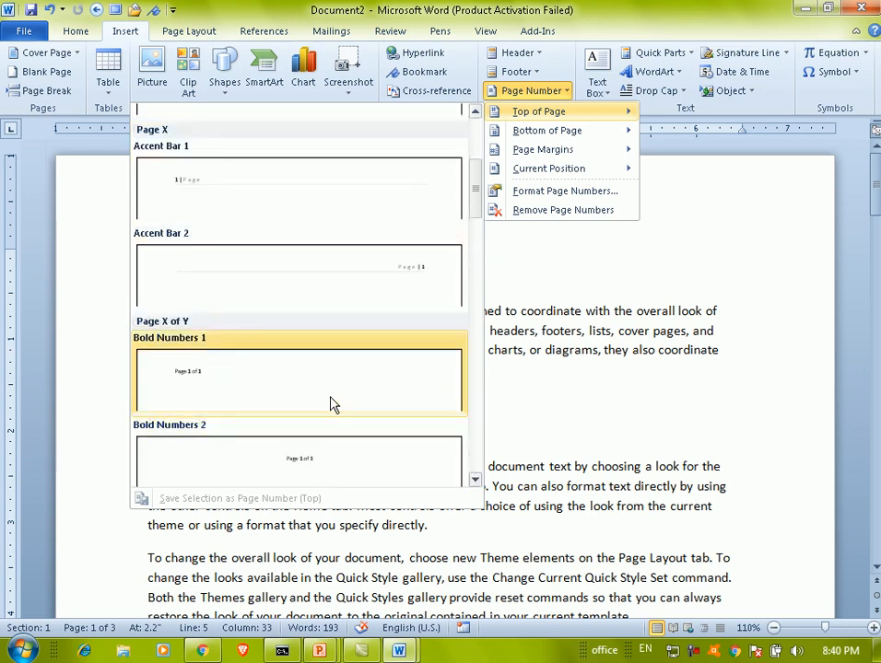
{"action": "left_click", "coordinate": [206, 382]}
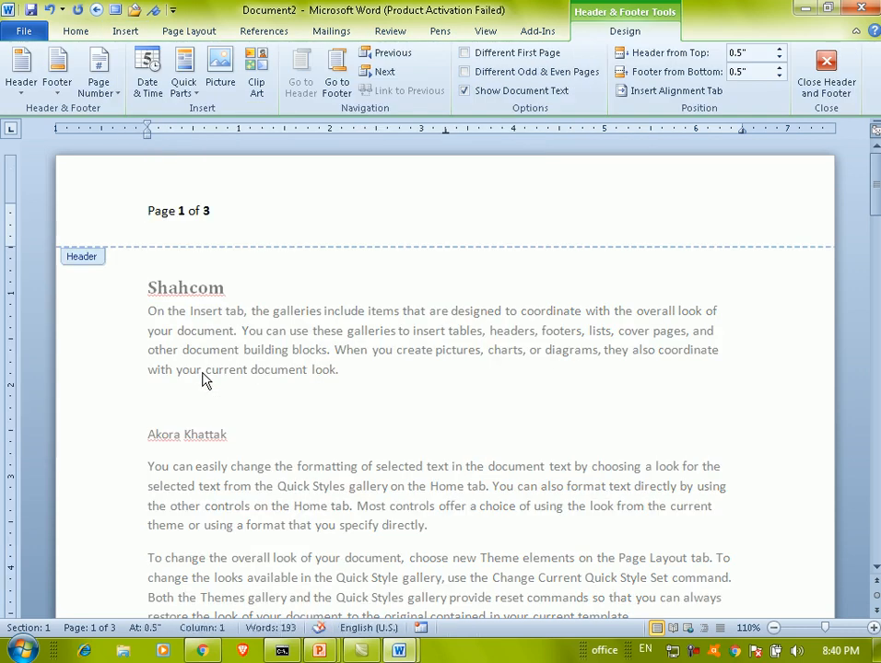
{"action": "key", "text": "Escape"}
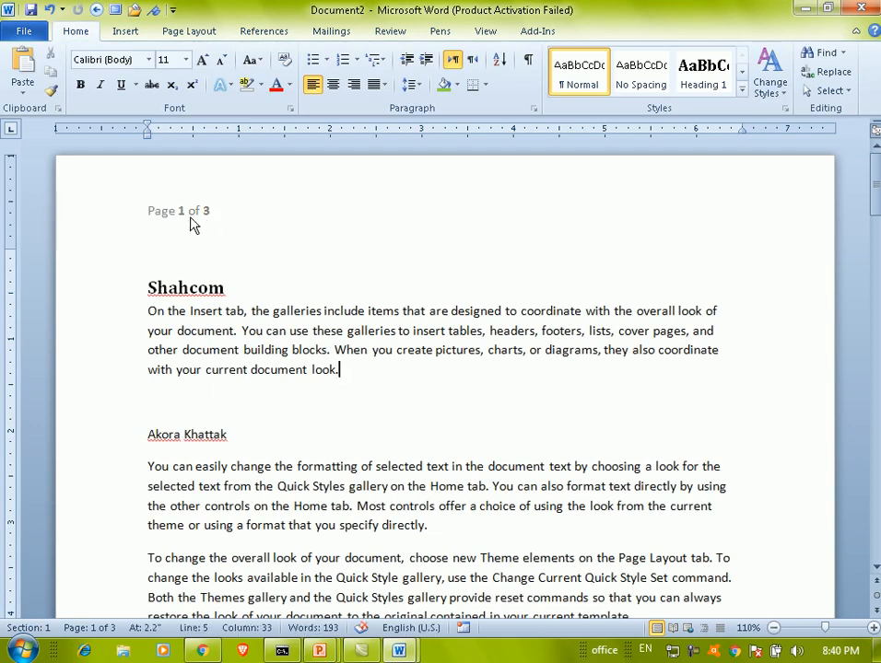
Step: Insert an Accent Bar 2 page number at the bottom of the page, return to the body text and dismiss the news notification
{"action": "left_click", "coordinate": [129, 33]}
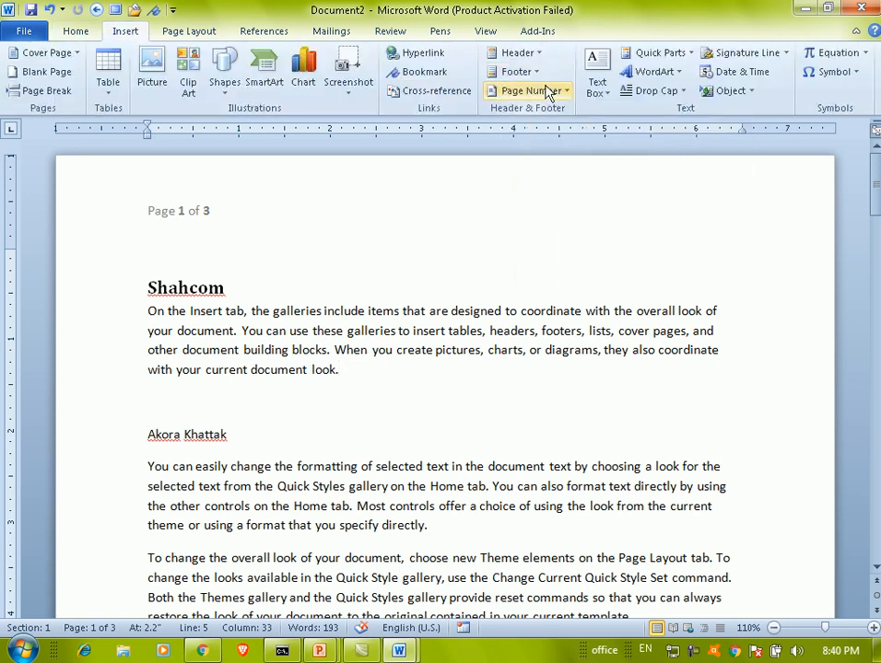
{"action": "left_click", "coordinate": [532, 90]}
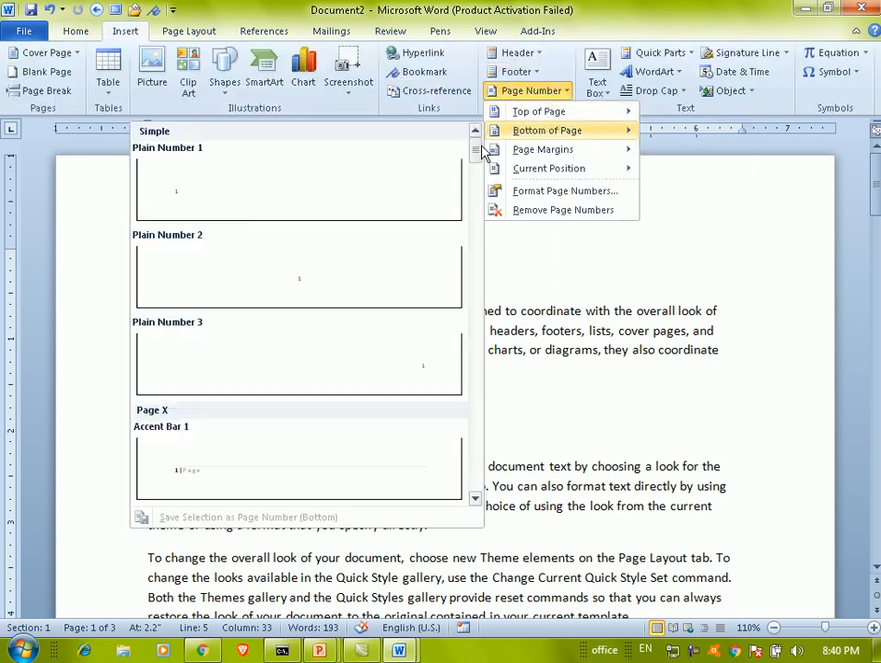
{"action": "scroll", "coordinate": [475, 171], "scroll_direction": "down", "scroll_amount": 1}
{"action": "scroll", "coordinate": [476, 180], "scroll_direction": "down", "scroll_amount": 3}
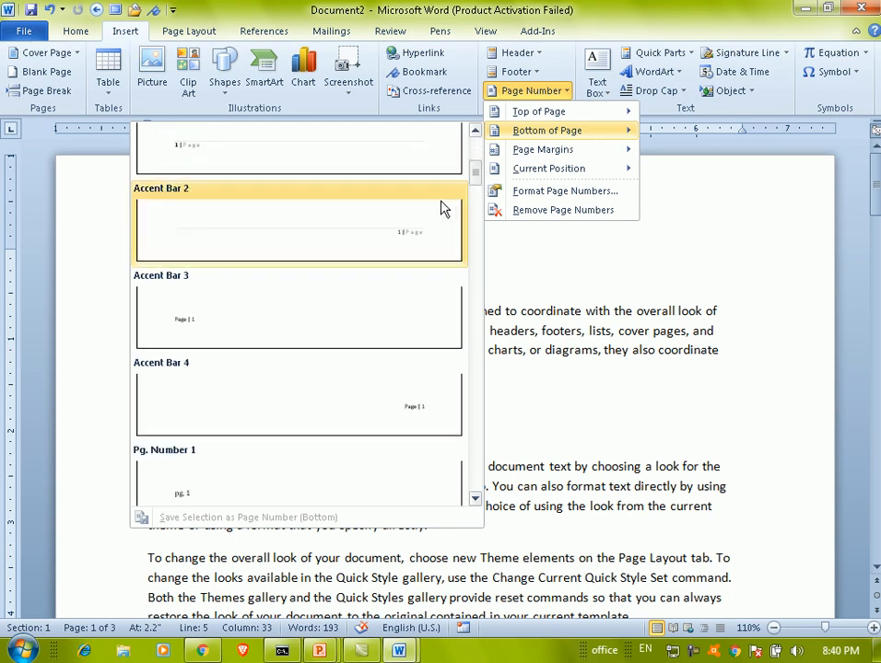
{"action": "left_click", "coordinate": [376, 247]}
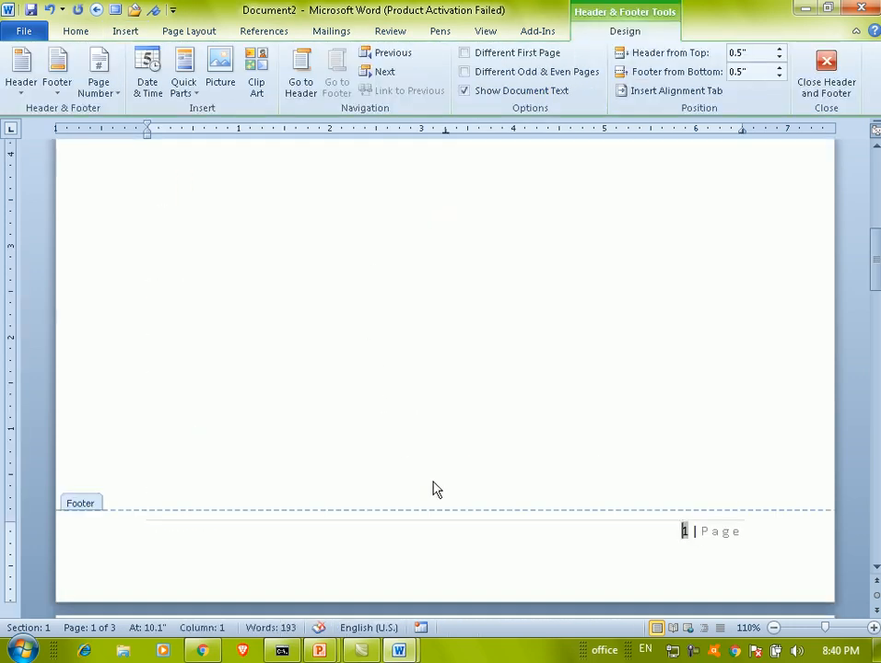
{"action": "double_click", "coordinate": [497, 469]}
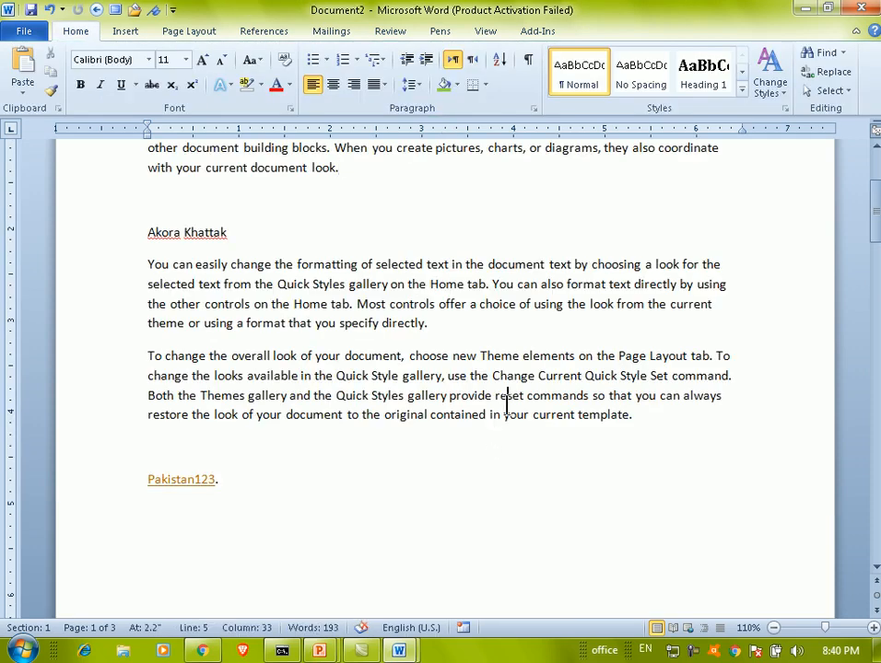
{"action": "scroll", "coordinate": [507, 396], "scroll_direction": "down", "scroll_amount": 8}
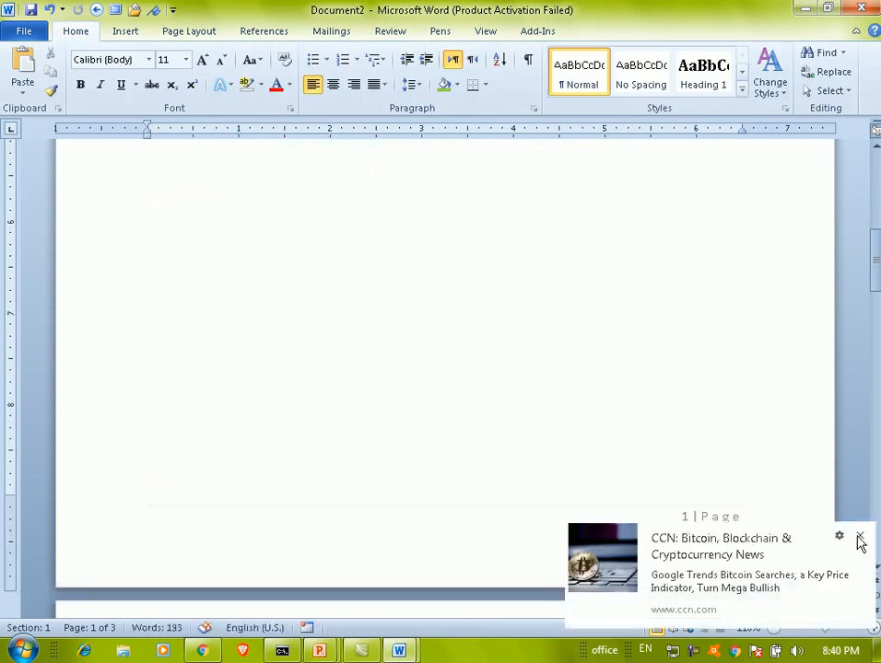
{"action": "left_click", "coordinate": [862, 537]}
{"action": "scroll", "coordinate": [503, 373], "scroll_direction": "up", "scroll_amount": 8}
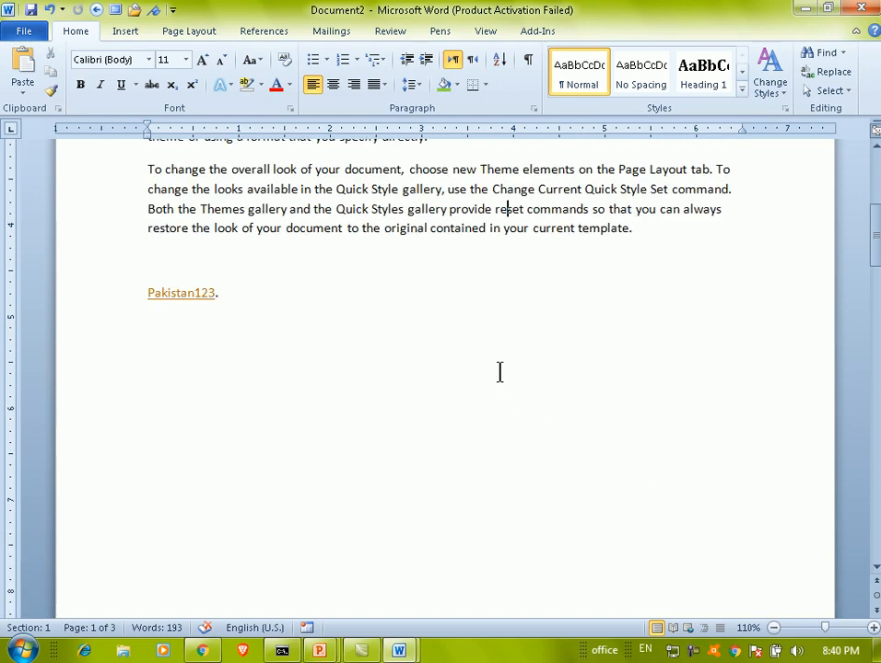
Step: Insert a Vertical, Left page number in the page margin and return to the body text
{"action": "left_click", "coordinate": [124, 32]}
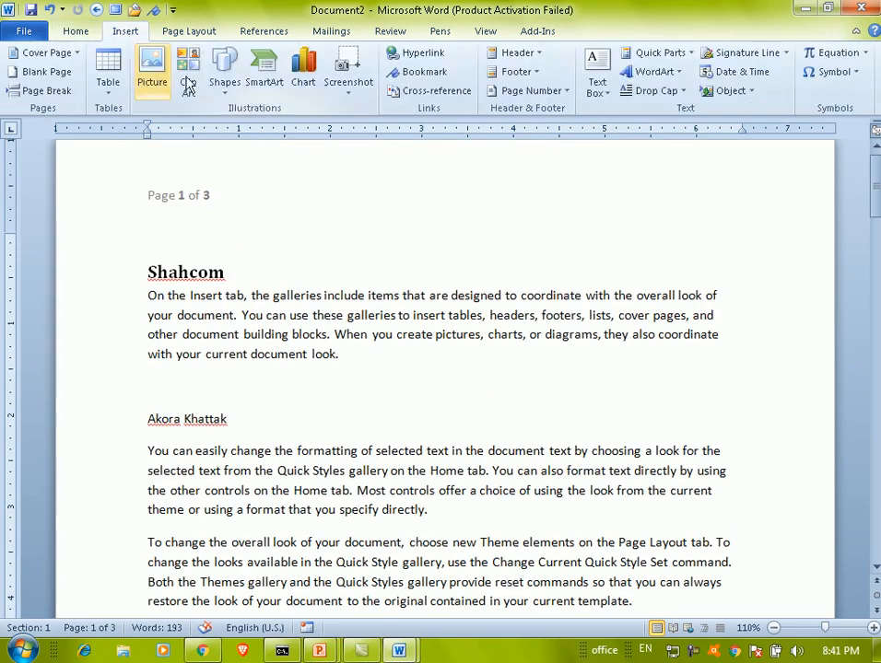
{"action": "left_click", "coordinate": [559, 95]}
{"action": "mouse_move", "coordinate": [556, 155]}
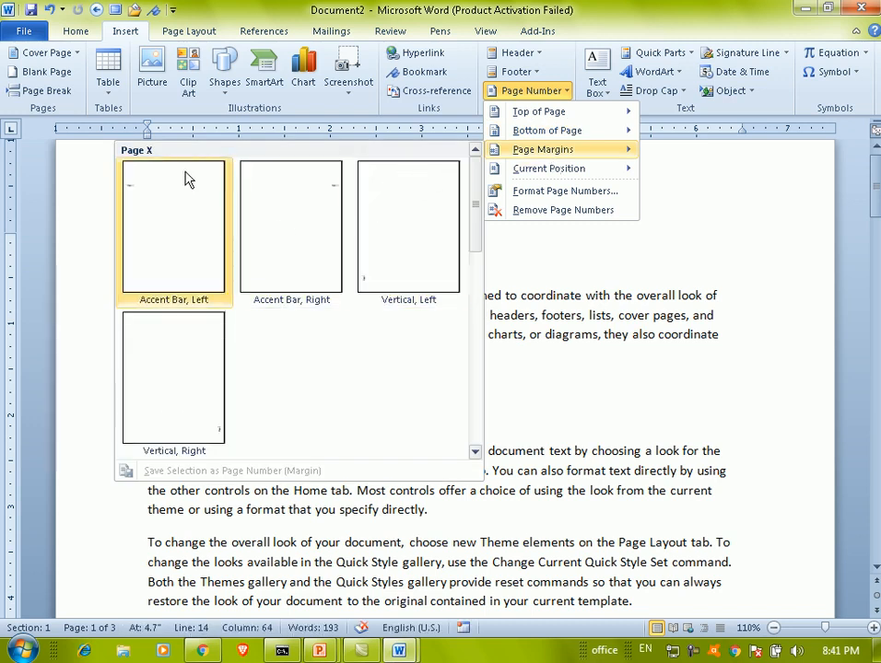
{"action": "left_click", "coordinate": [394, 235]}
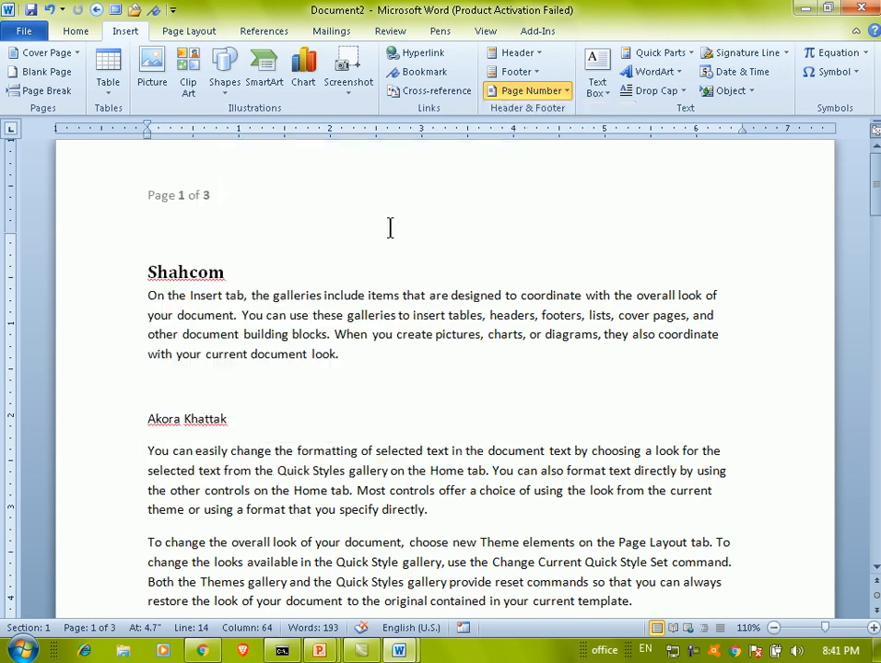
{"action": "double_click", "coordinate": [304, 318]}
{"action": "scroll", "coordinate": [304, 318], "scroll_direction": "down", "scroll_amount": 10}
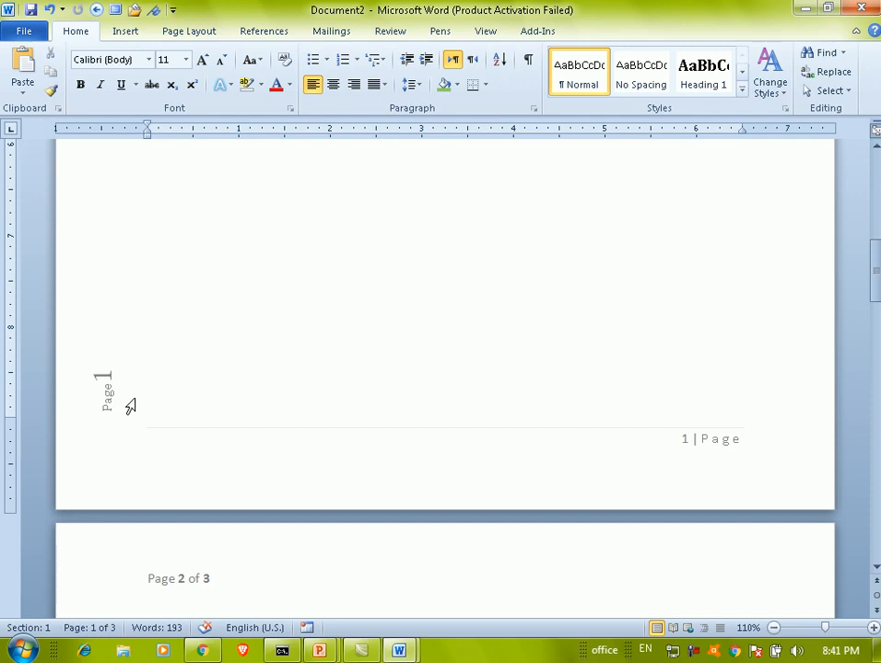
Step: Change the page number format to I, II, III, … with numbering continued from the previous section
{"action": "left_click", "coordinate": [127, 30]}
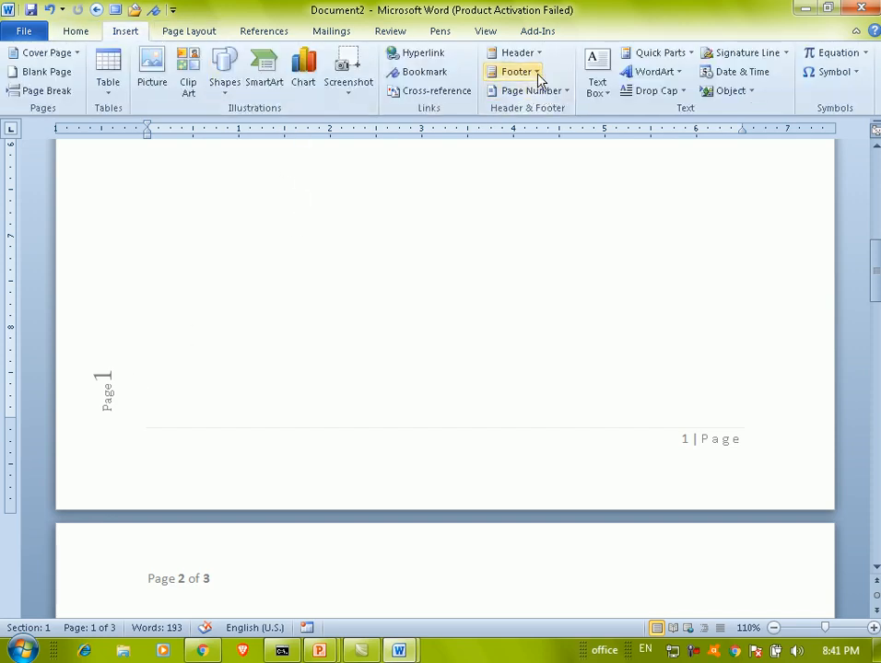
{"action": "left_click", "coordinate": [553, 95]}
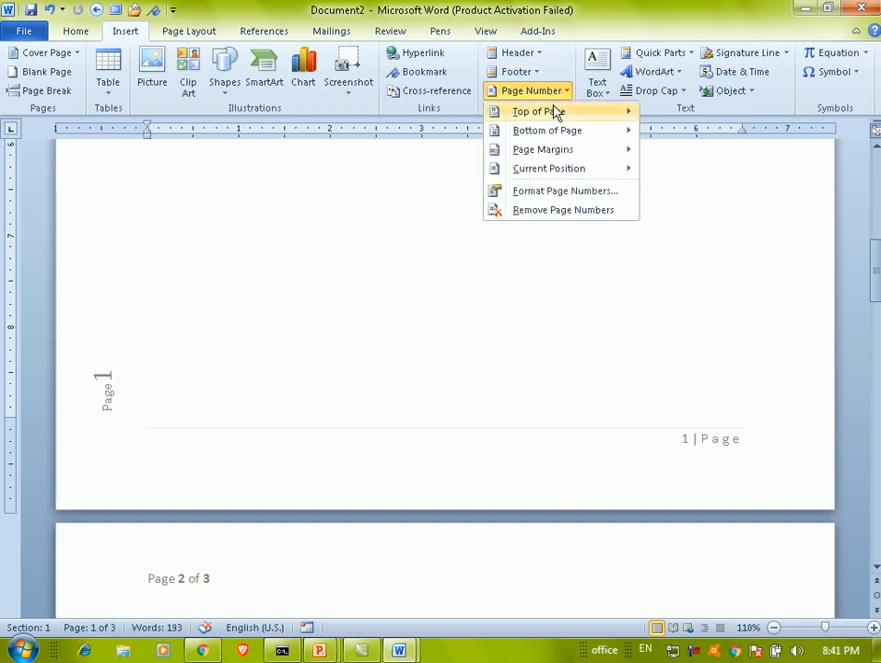
{"action": "left_click", "coordinate": [552, 194]}
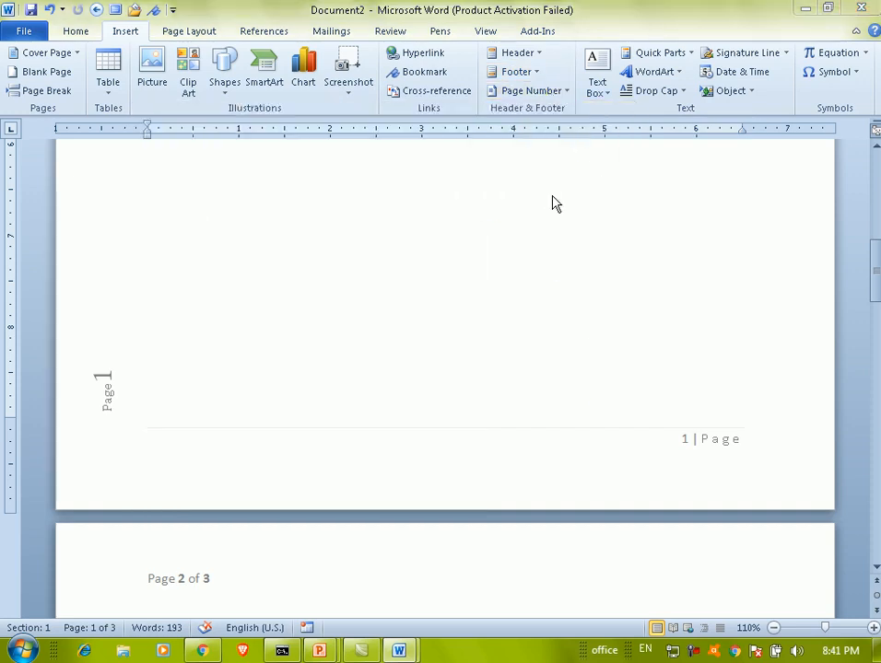
{"action": "left_click_drag", "start_coordinate": [645, 180], "coordinate": [305, 124]}
{"action": "left_click", "coordinate": [381, 157]}
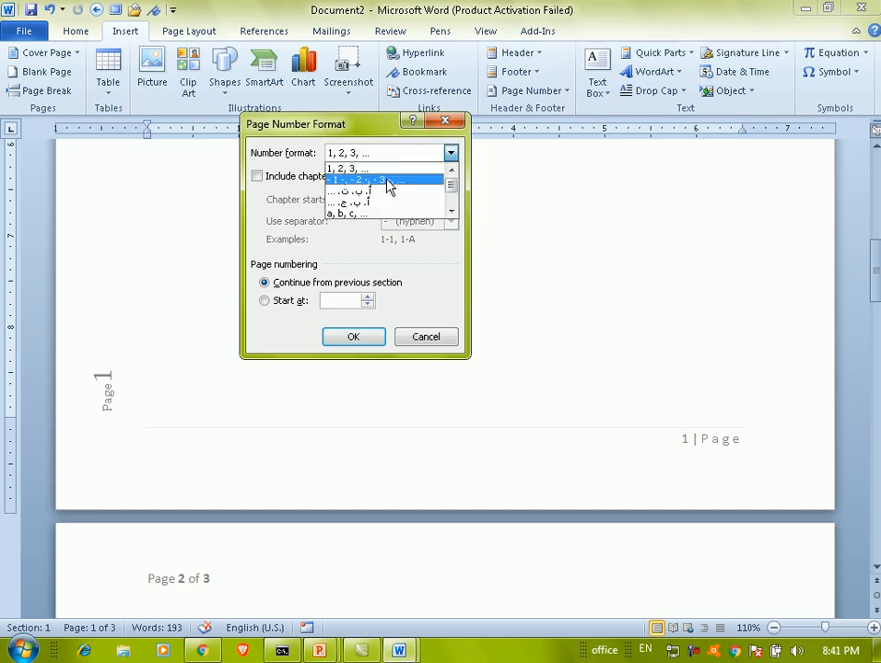
{"action": "left_click", "coordinate": [453, 213]}
{"action": "left_click", "coordinate": [453, 212]}
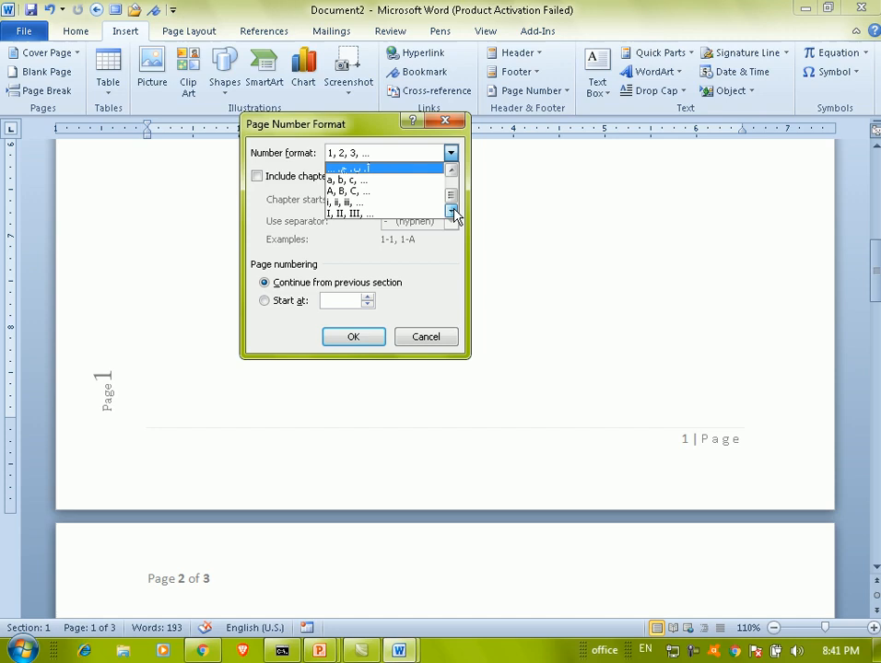
{"action": "left_click", "coordinate": [397, 214]}
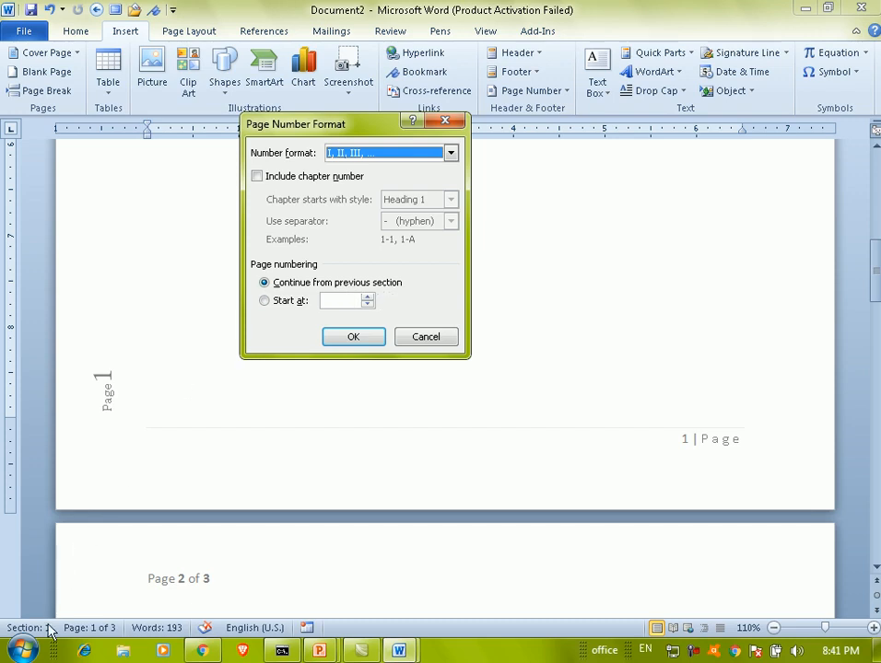
{"action": "left_click", "coordinate": [302, 305]}
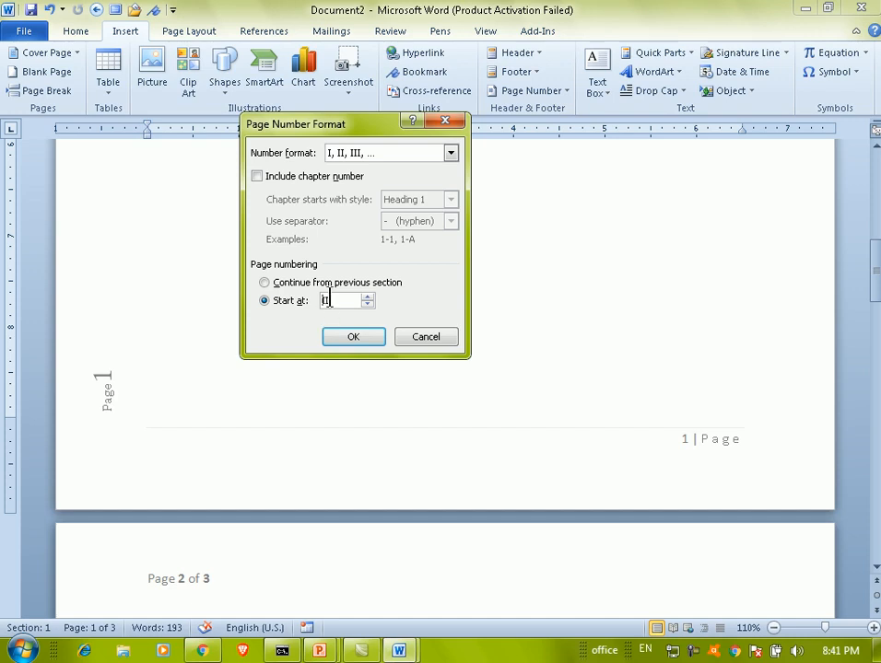
{"action": "left_click", "coordinate": [281, 287]}
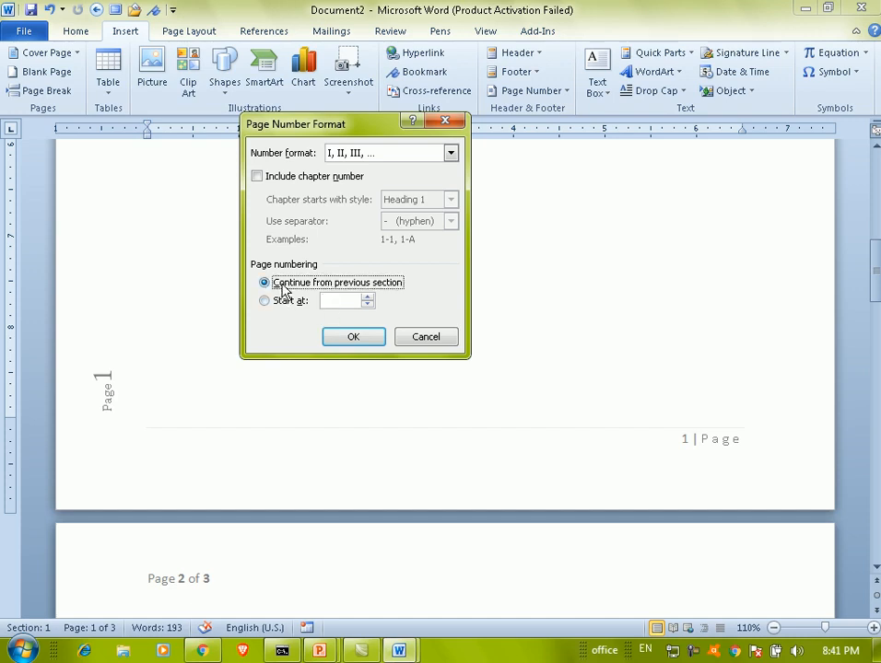
{"action": "left_click", "coordinate": [338, 339]}
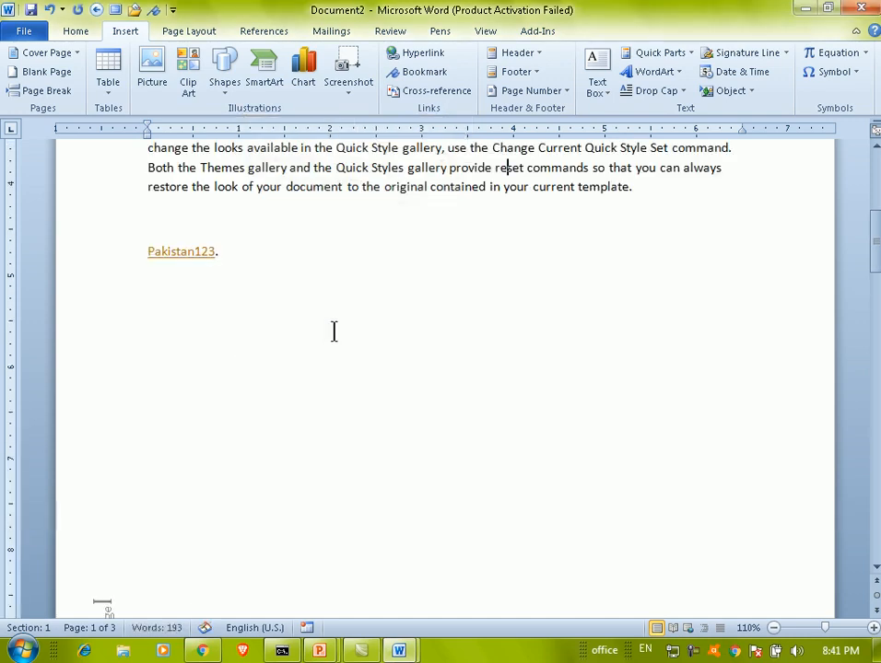
Step: Look over the page numbers throughout the document and view the page number styles available for the current position
{"action": "scroll", "coordinate": [300, 277], "scroll_direction": "up", "scroll_amount": 5}
{"action": "scroll", "coordinate": [301, 258], "scroll_direction": "up", "scroll_amount": 2}
{"action": "scroll", "coordinate": [300, 238], "scroll_direction": "down", "scroll_amount": 15}
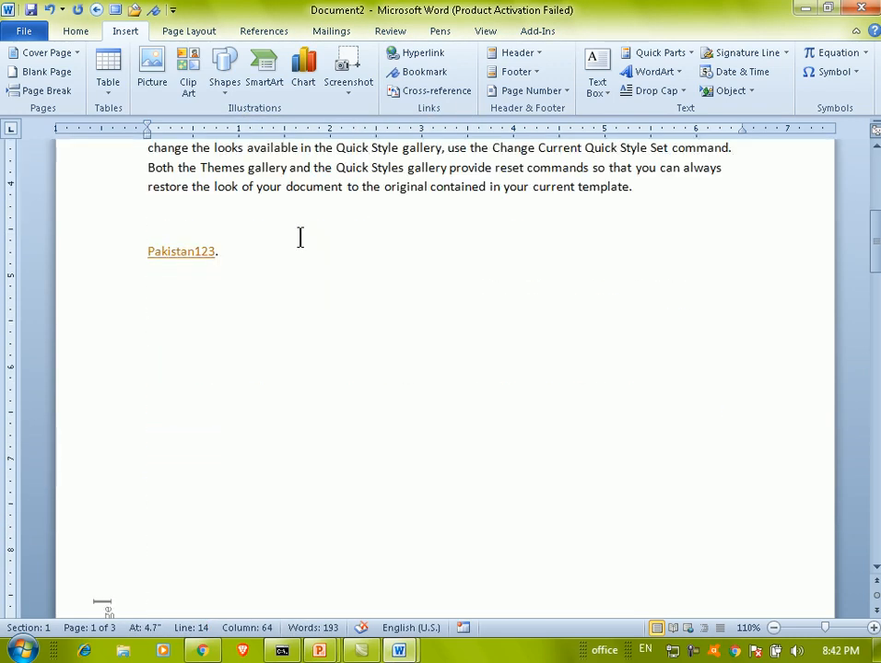
{"action": "scroll", "coordinate": [131, 390], "scroll_direction": "down", "scroll_amount": 20}
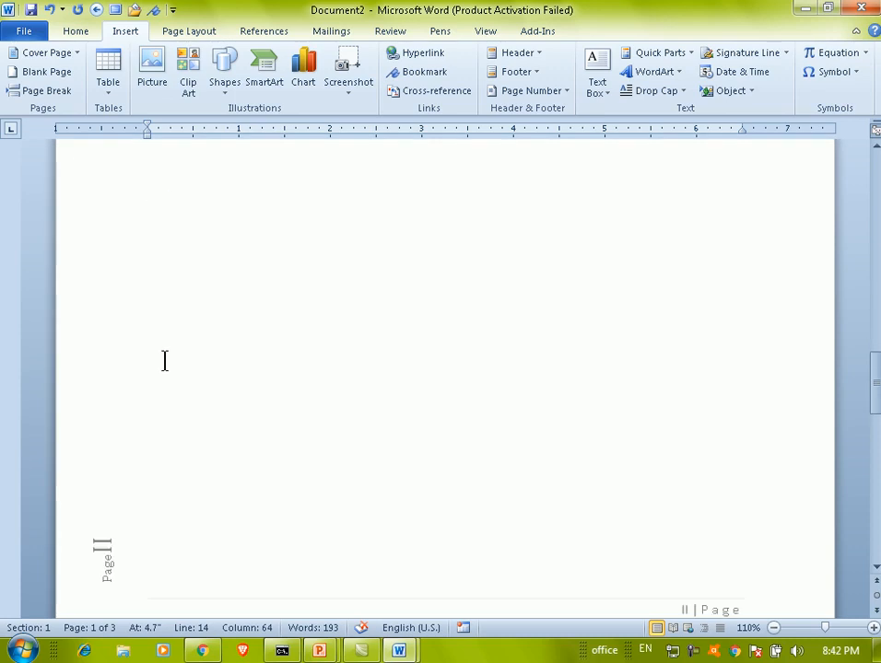
{"action": "scroll", "coordinate": [568, 367], "scroll_direction": "up", "scroll_amount": 1}
{"action": "left_click_drag", "start_coordinate": [876, 365], "coordinate": [877, 225]}
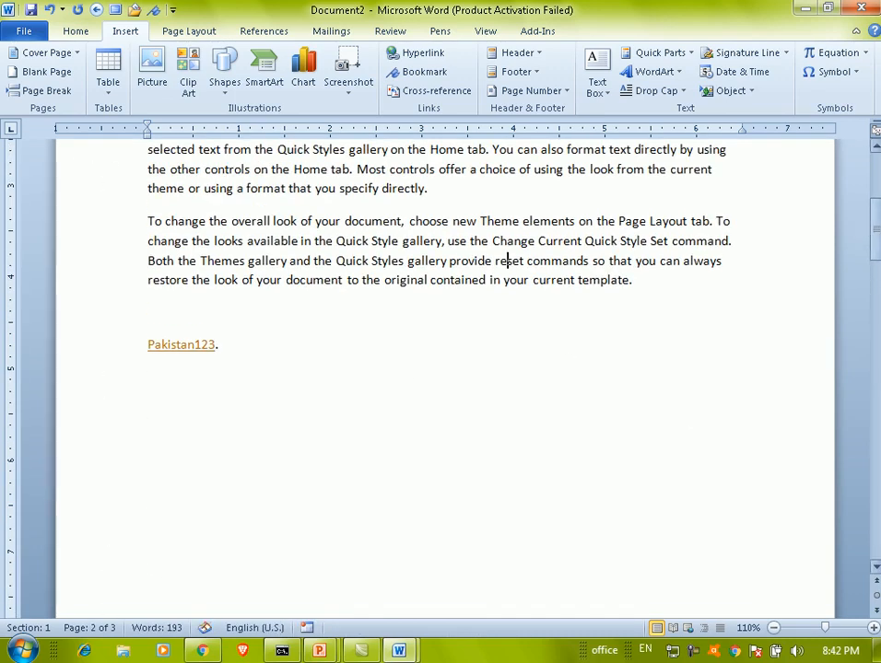
{"action": "scroll", "coordinate": [719, 222], "scroll_direction": "up", "scroll_amount": 6}
{"action": "left_click", "coordinate": [565, 91]}
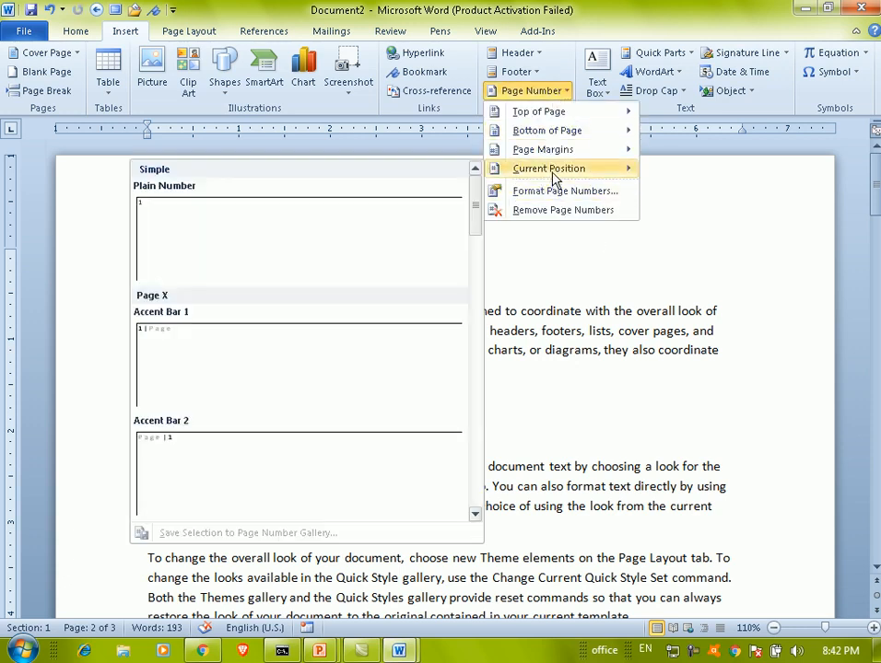
{"action": "left_click", "coordinate": [544, 317]}
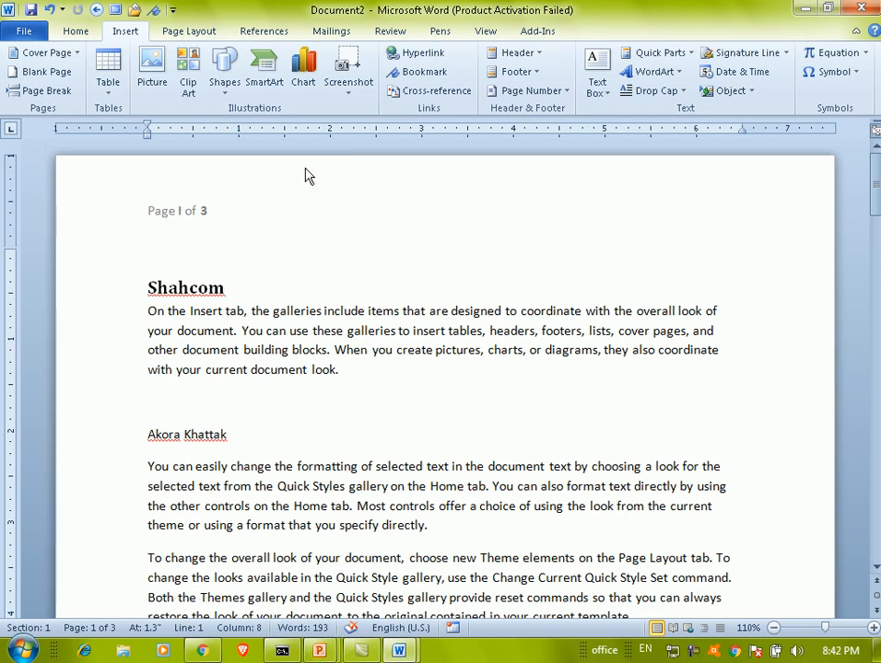
Step: Open the header for editing and draw a bevel shape about 2.4 inches wide beside the existing page number
{"action": "double_click", "coordinate": [351, 218]}
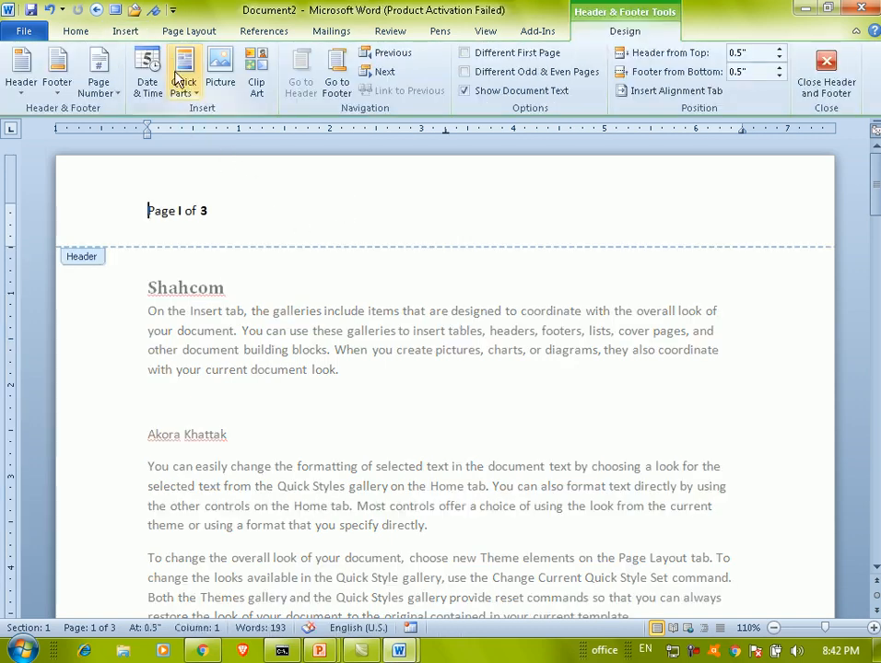
{"action": "left_click", "coordinate": [126, 31]}
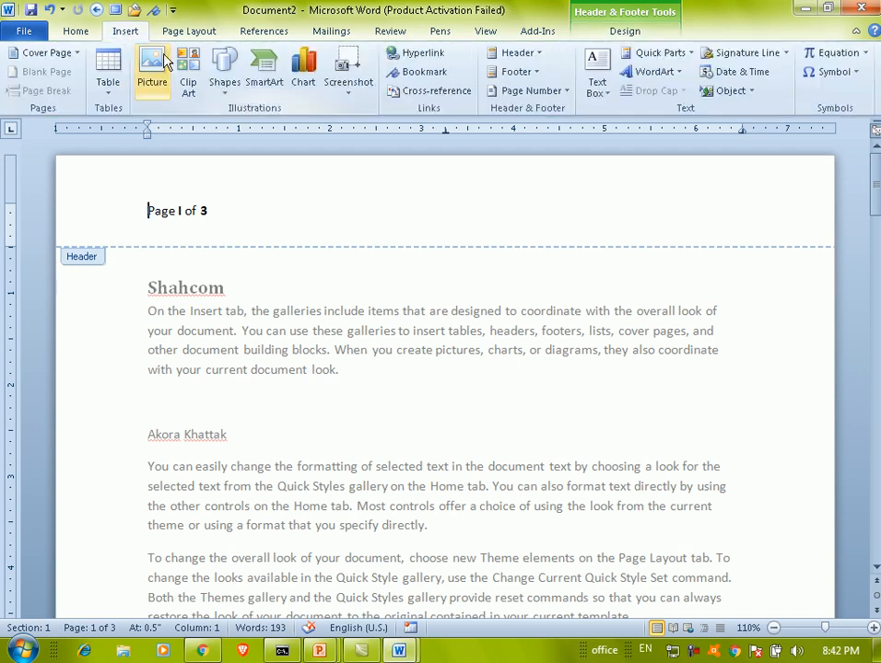
{"action": "left_click", "coordinate": [223, 97]}
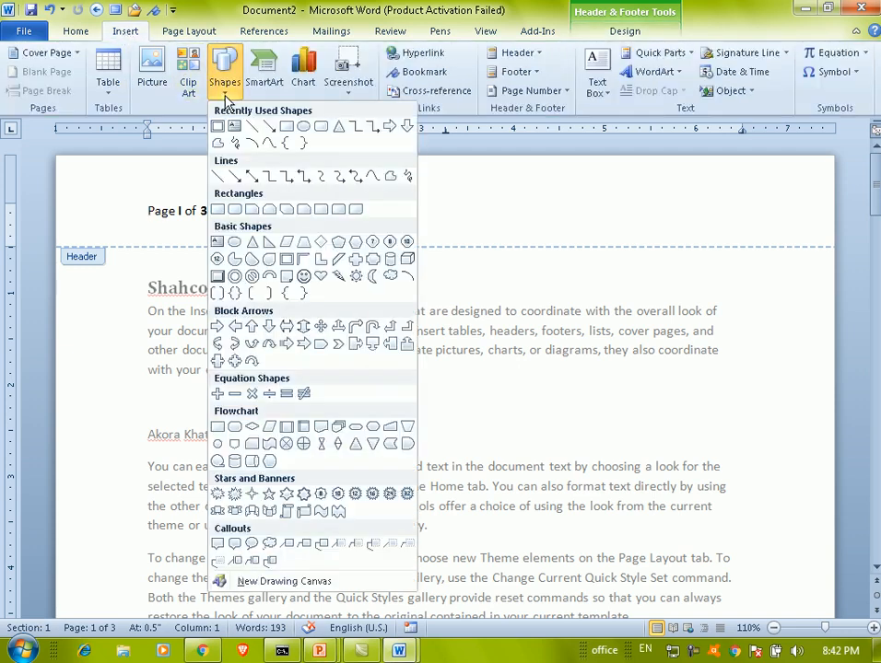
{"action": "left_click", "coordinate": [234, 259]}
{"action": "mouse_move", "coordinate": [329, 187]}
{"action": "left_mouse_down"}
{"action": "mouse_move", "coordinate": [452, 229]}
{"action": "mouse_move", "coordinate": [552, 239]}
{"action": "left_mouse_up"}
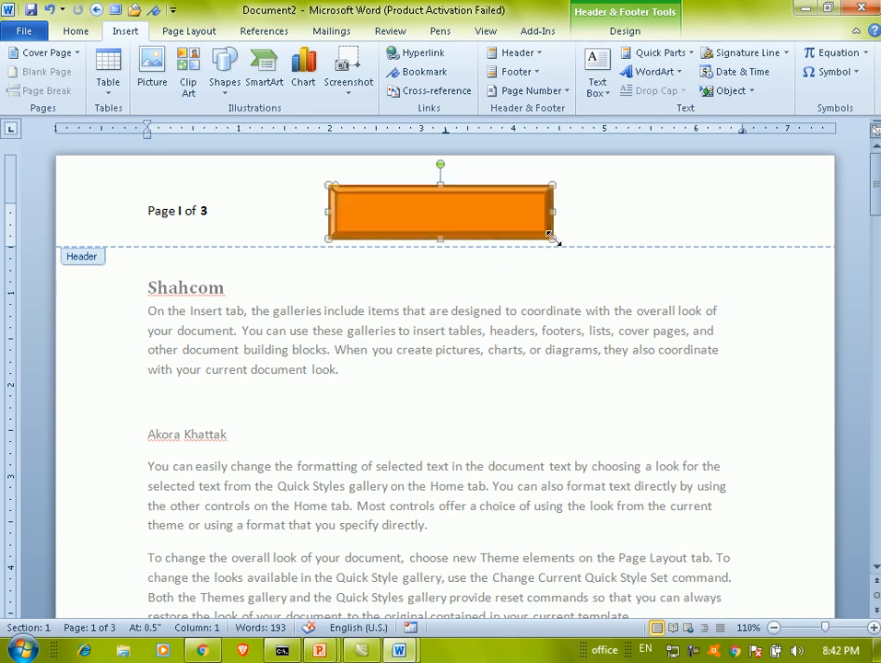
Step: Enable text in the header's bevel shape and insert an Accent Bar 2 page number at the current position inside it
{"action": "right_click", "coordinate": [470, 215]}
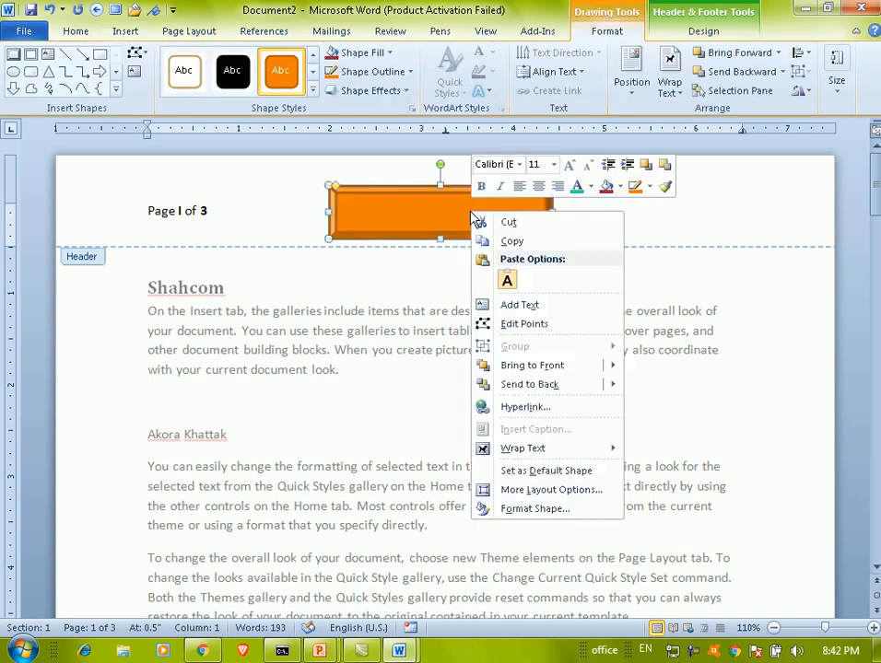
{"action": "left_click", "coordinate": [479, 304]}
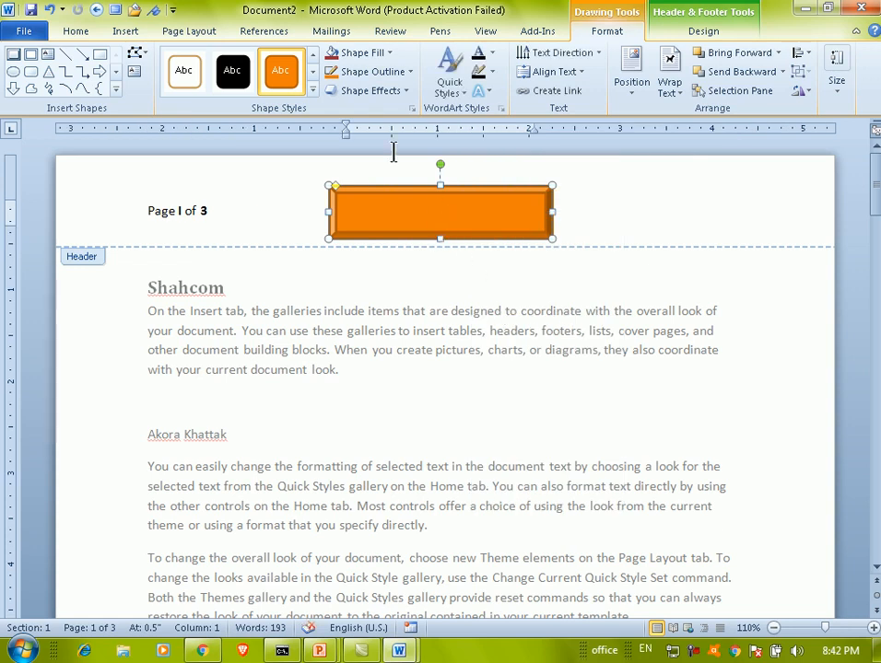
{"action": "left_click", "coordinate": [126, 32]}
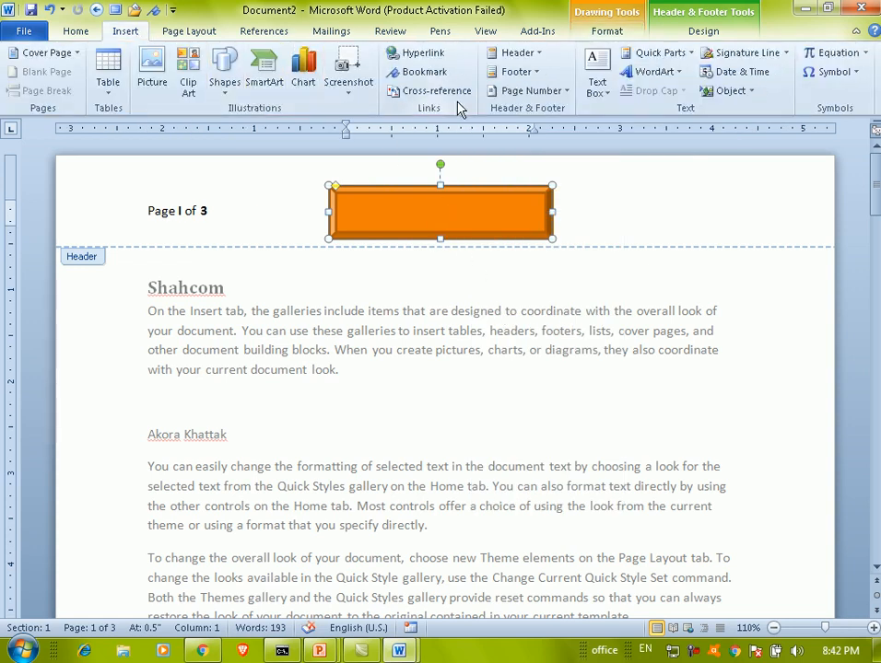
{"action": "left_click", "coordinate": [564, 94]}
{"action": "mouse_move", "coordinate": [557, 173]}
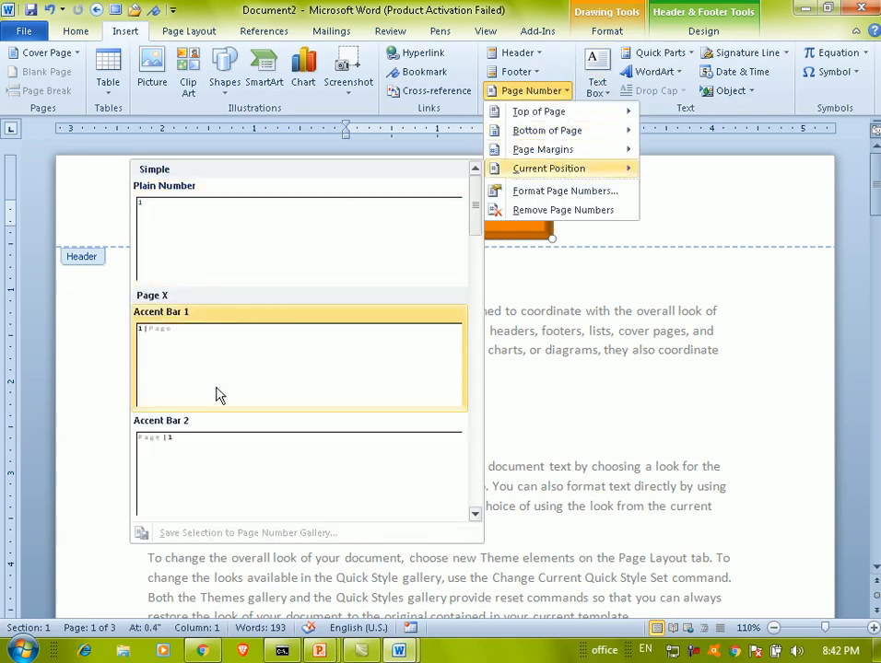
{"action": "left_click", "coordinate": [201, 456]}
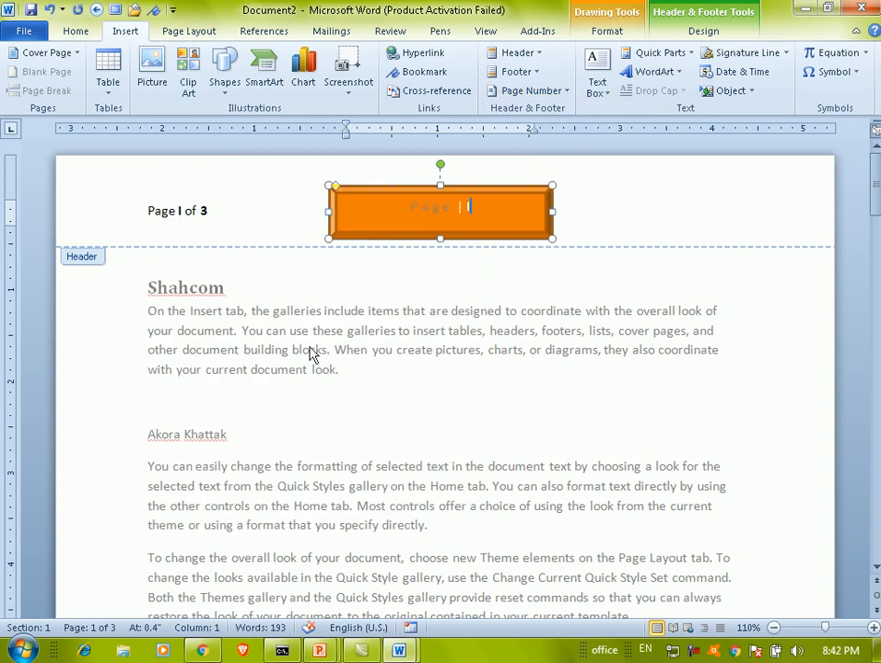
Step: Format the page number in the bevel shape as 14 pt yellow text, return to the body text and check the pages
{"action": "triple_click", "coordinate": [431, 209]}
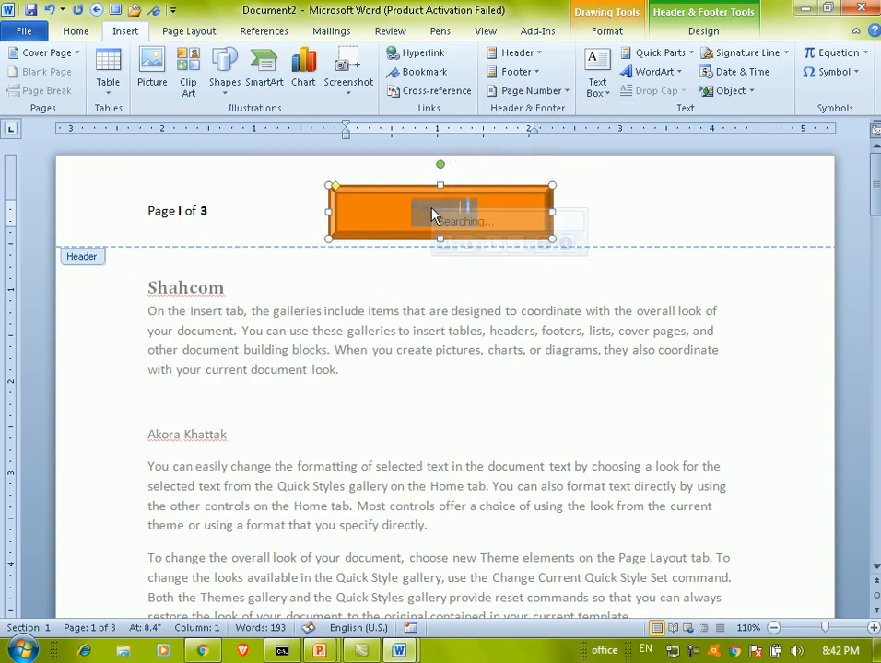
{"action": "left_click", "coordinate": [76, 31]}
{"action": "left_click", "coordinate": [287, 85]}
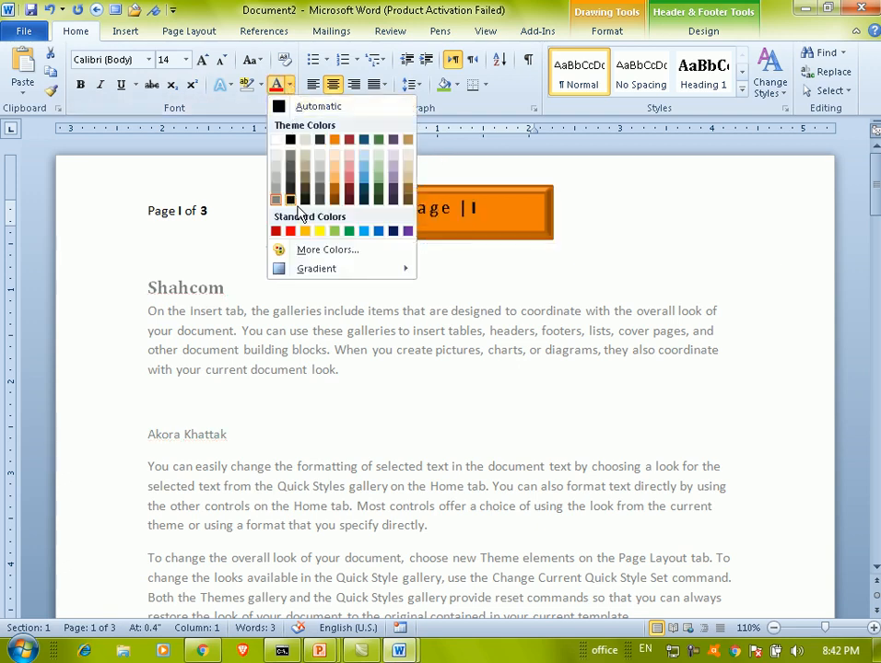
{"action": "left_click", "coordinate": [319, 231]}
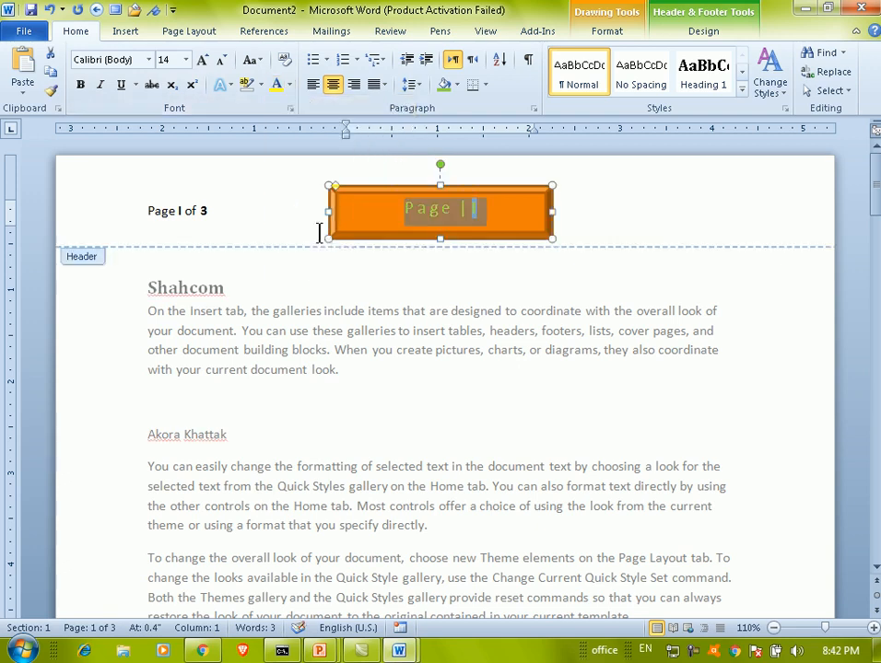
{"action": "double_click", "coordinate": [322, 315]}
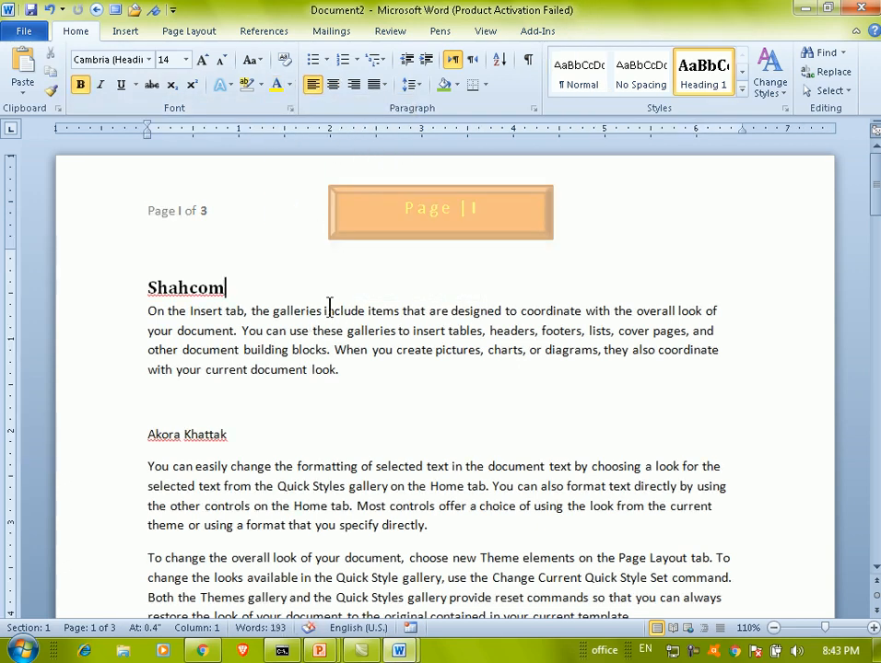
{"action": "scroll", "coordinate": [410, 262], "scroll_direction": "down", "scroll_amount": 15}
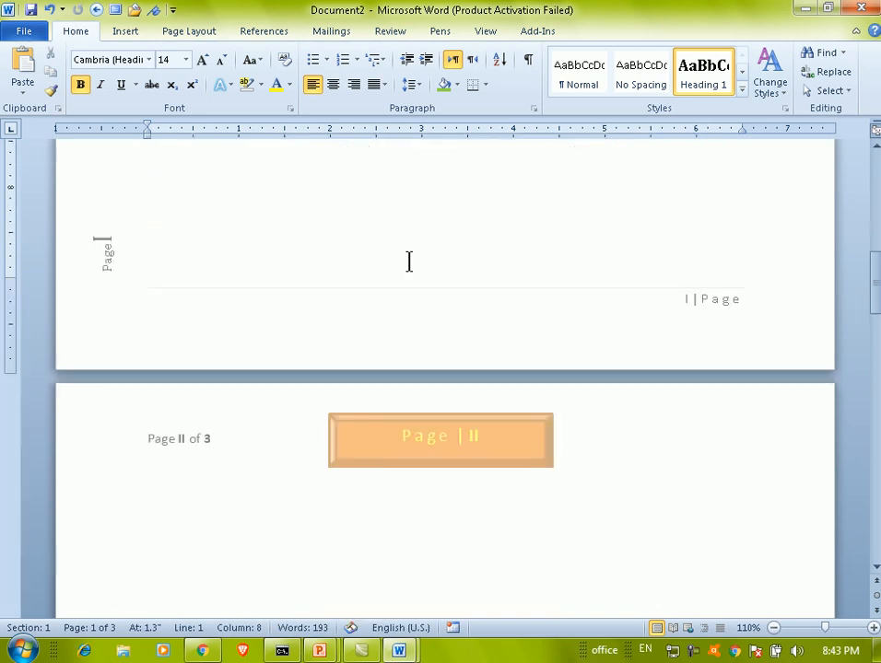
{"action": "scroll", "coordinate": [414, 262], "scroll_direction": "down", "scroll_amount": 15}
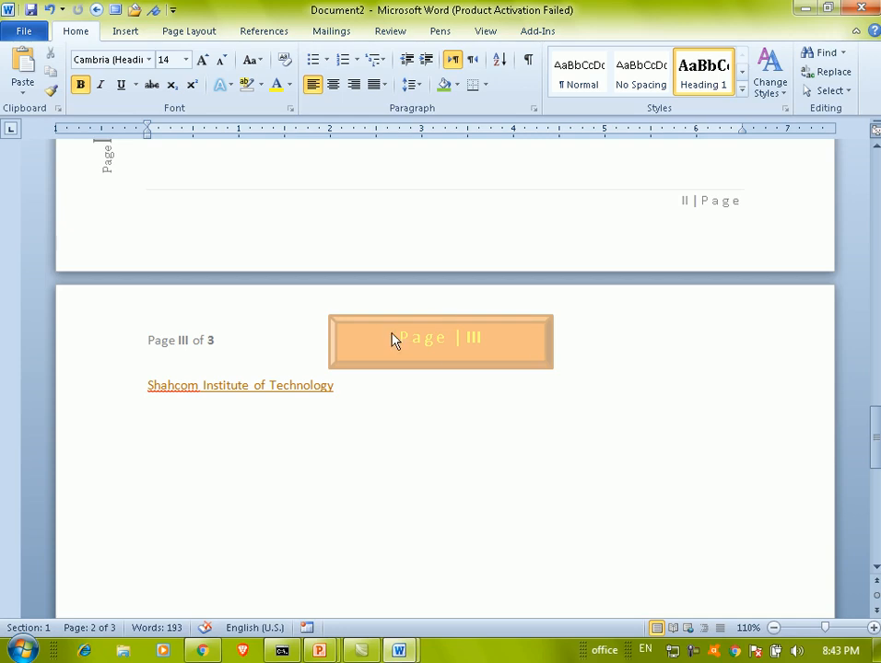
{"action": "left_click_drag", "start_coordinate": [875, 433], "coordinate": [877, 164]}
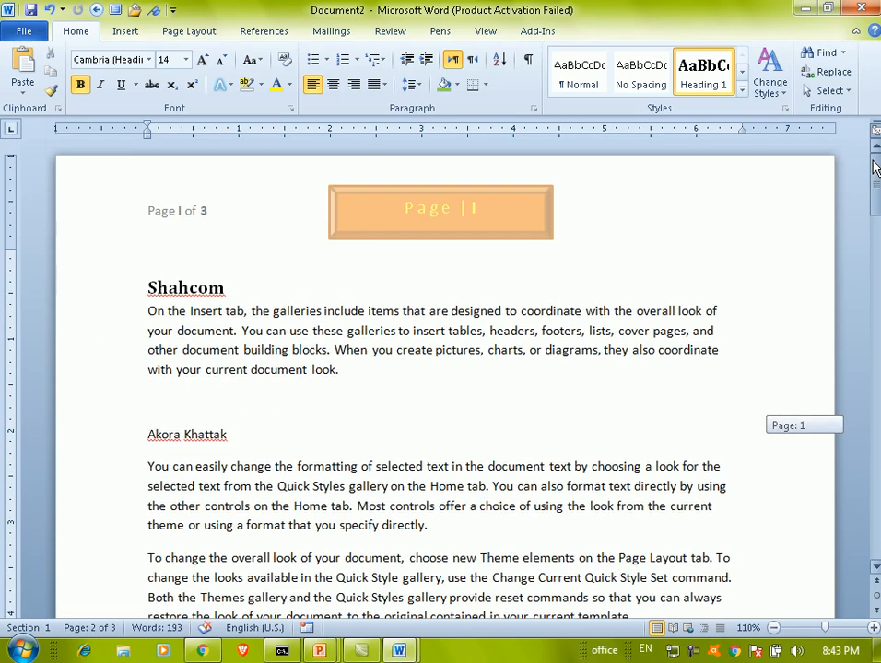
{"action": "left_click", "coordinate": [419, 222]}
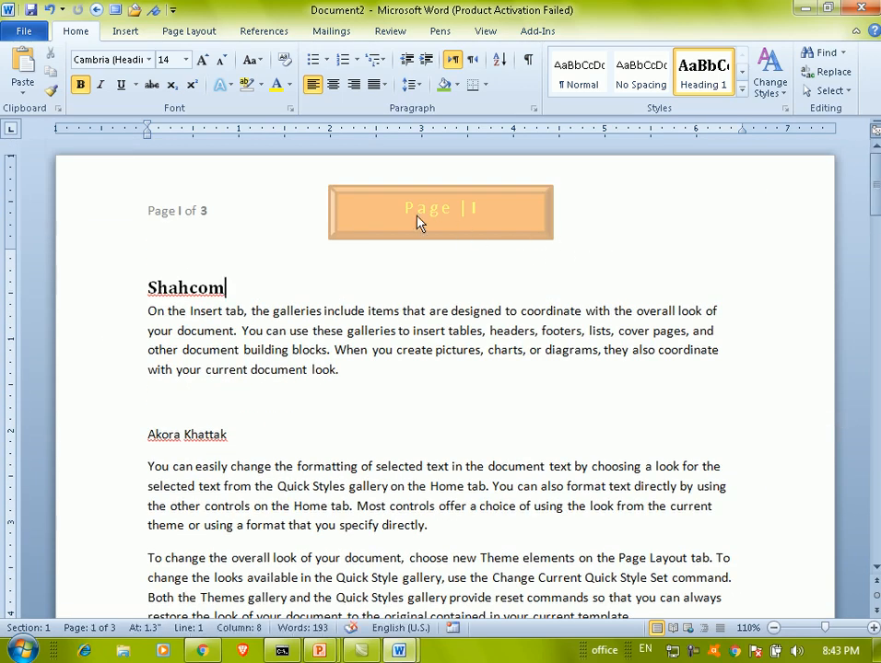
Step: Remove the document's page numbers and check the pages for what remains
{"action": "left_click", "coordinate": [129, 31]}
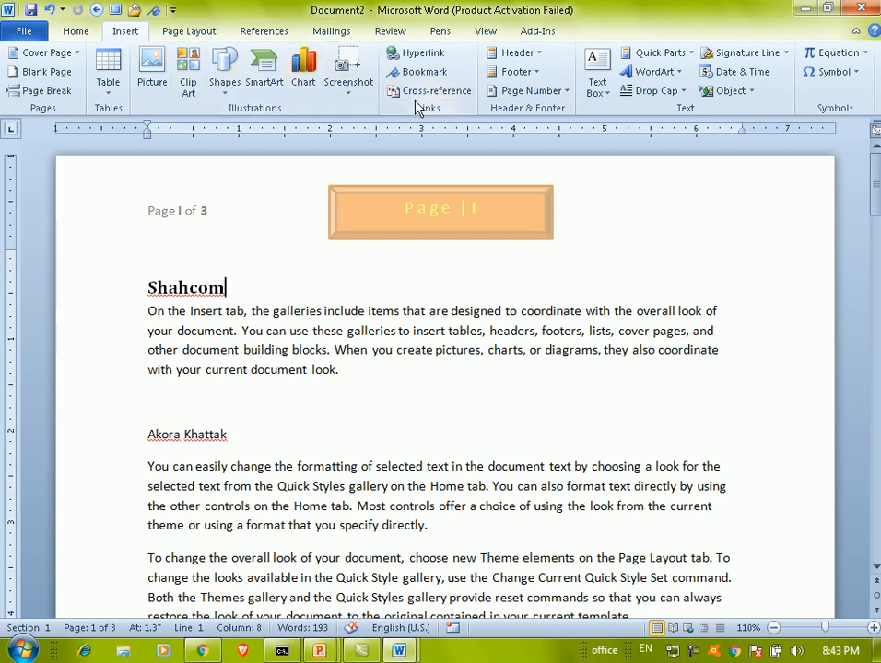
{"action": "left_click", "coordinate": [506, 97]}
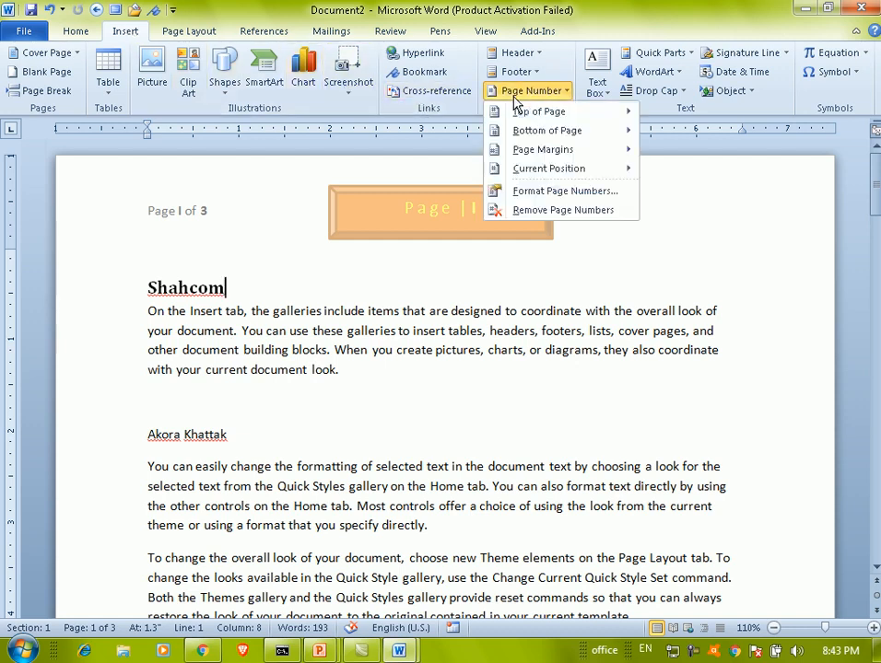
{"action": "left_click", "coordinate": [535, 210]}
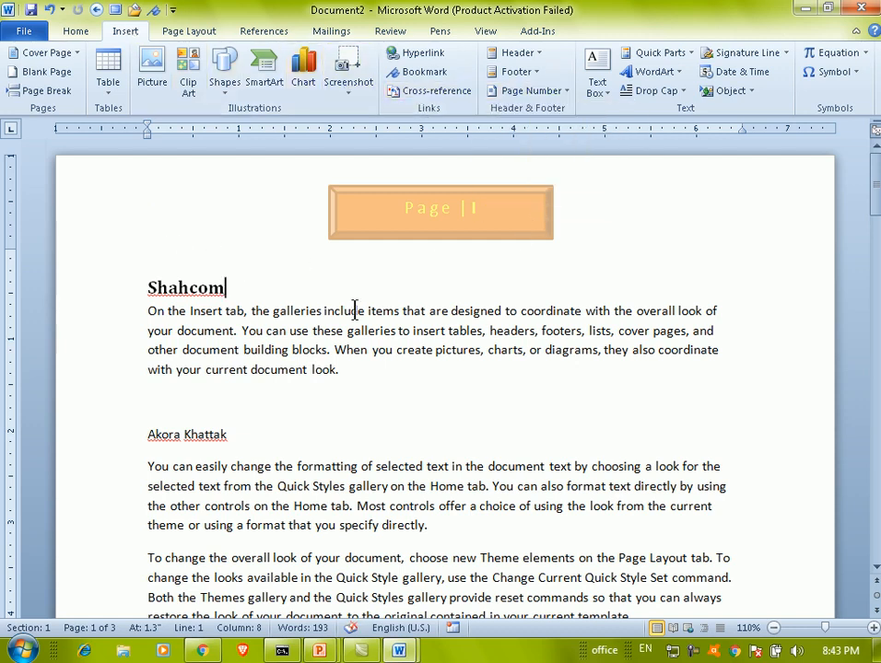
{"action": "scroll", "coordinate": [360, 297], "scroll_direction": "down", "scroll_amount": 5}
{"action": "scroll", "coordinate": [359, 296], "scroll_direction": "down", "scroll_amount": 6}
{"action": "scroll", "coordinate": [234, 359], "scroll_direction": "up", "scroll_amount": 10}
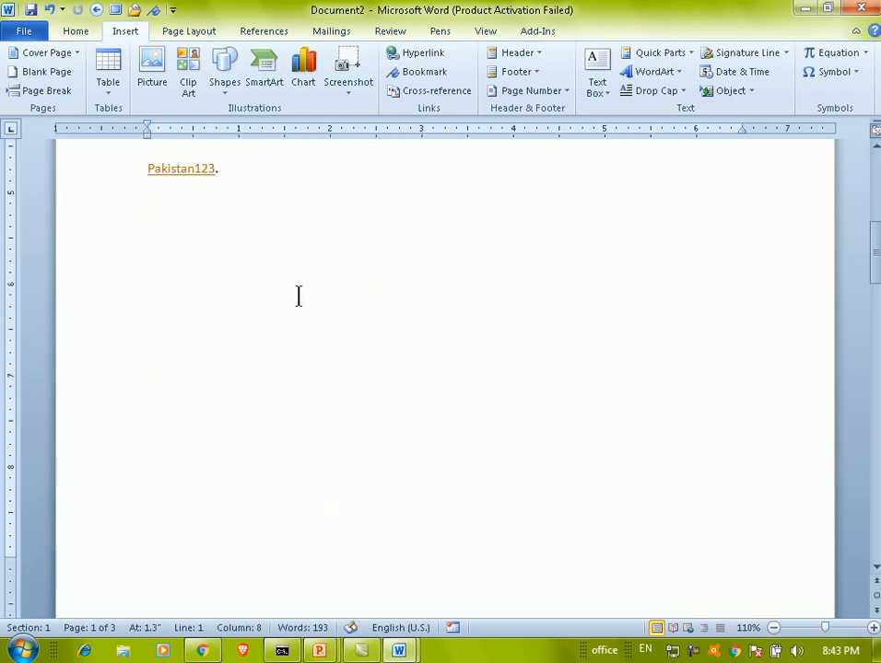
{"action": "scroll", "coordinate": [400, 206], "scroll_direction": "up", "scroll_amount": 1}
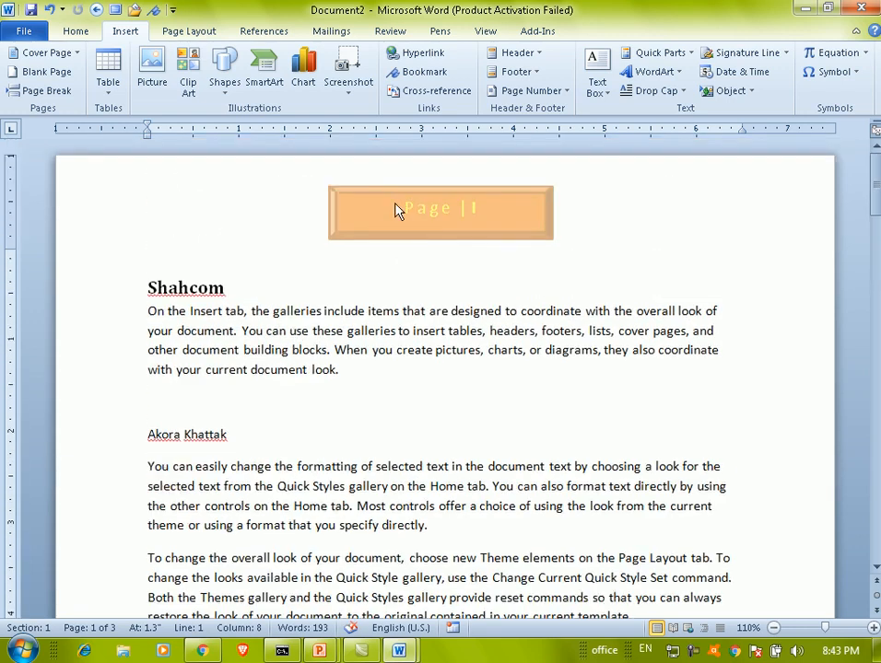
Step: Delete the bevel shape with its page number from the header and return to the body text
{"action": "double_click", "coordinate": [373, 207]}
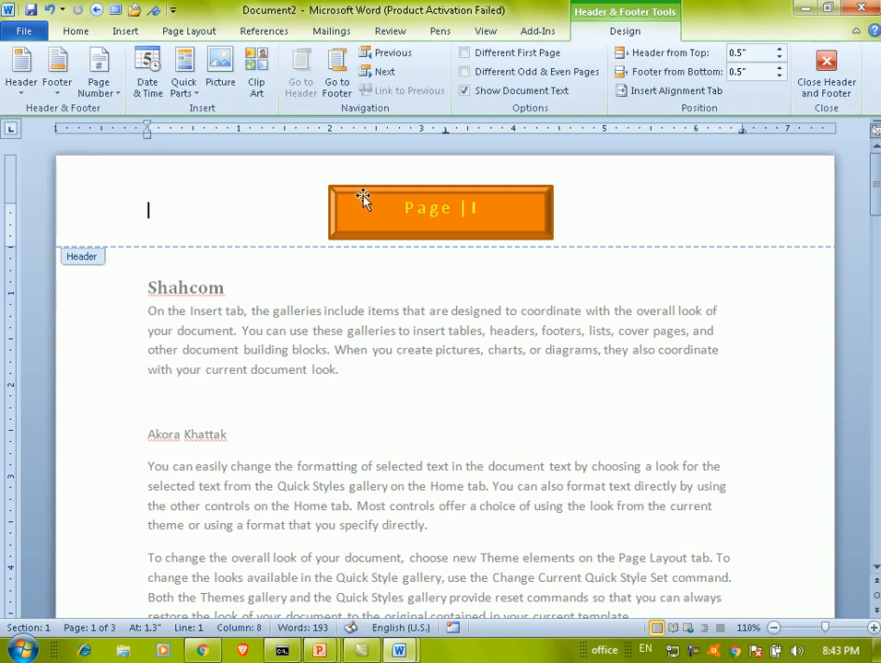
{"action": "left_click", "coordinate": [362, 196]}
{"action": "key", "text": "Delete"}
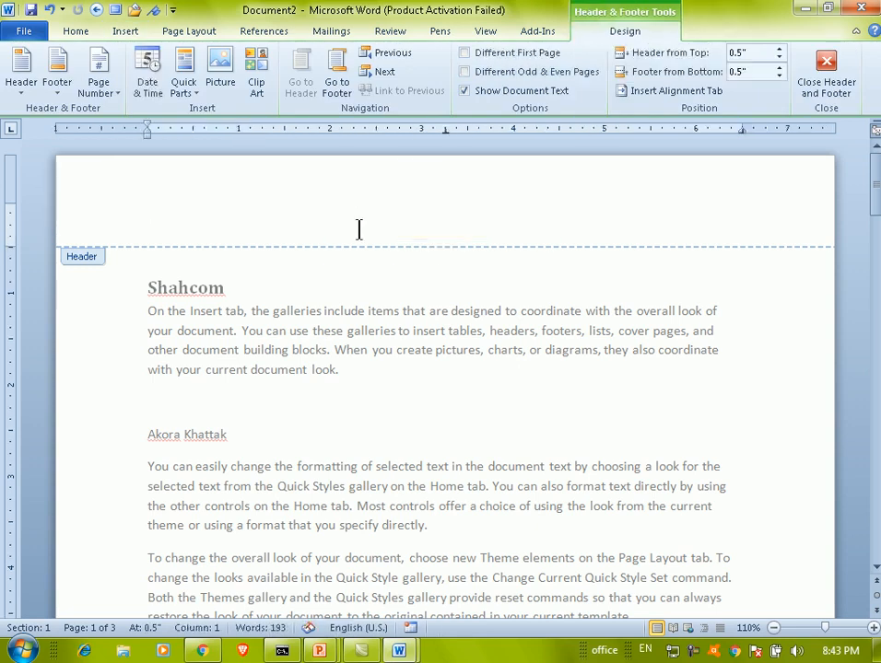
{"action": "double_click", "coordinate": [367, 337]}
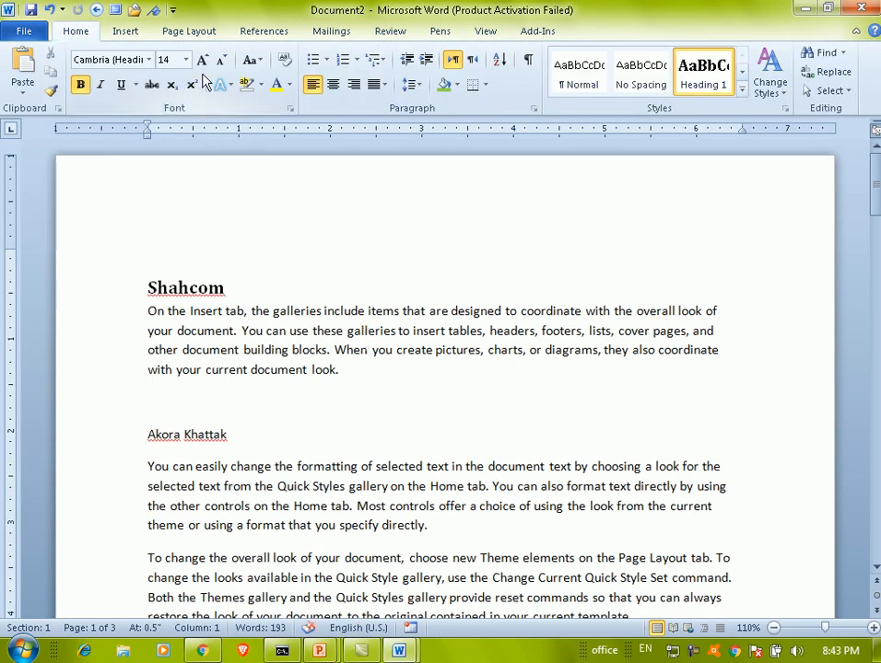
{"action": "left_click", "coordinate": [125, 33]}
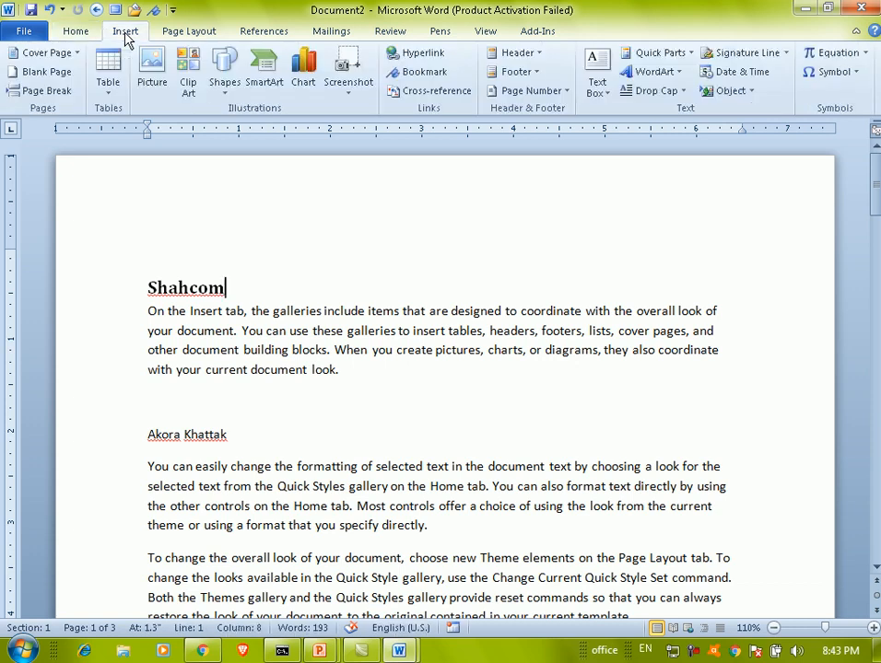
{"action": "left_click", "coordinate": [545, 93]}
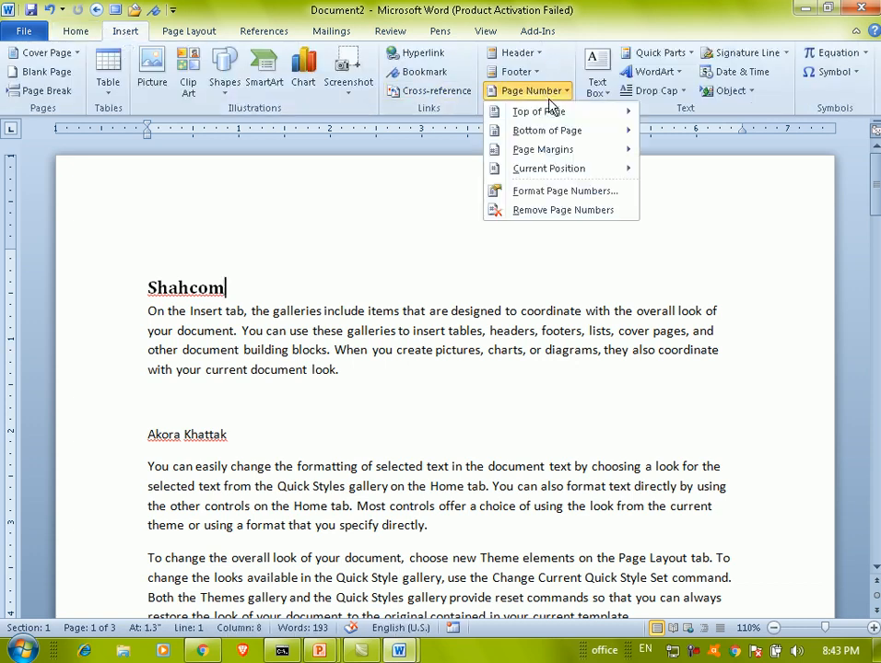
{"action": "left_click", "coordinate": [550, 98]}
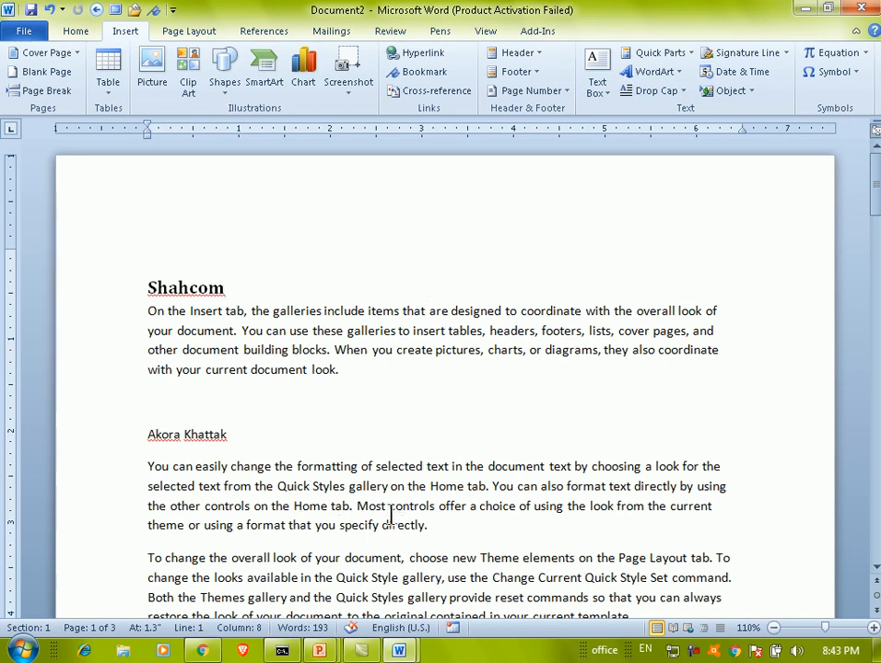
{"action": "left_click", "coordinate": [204, 650]}
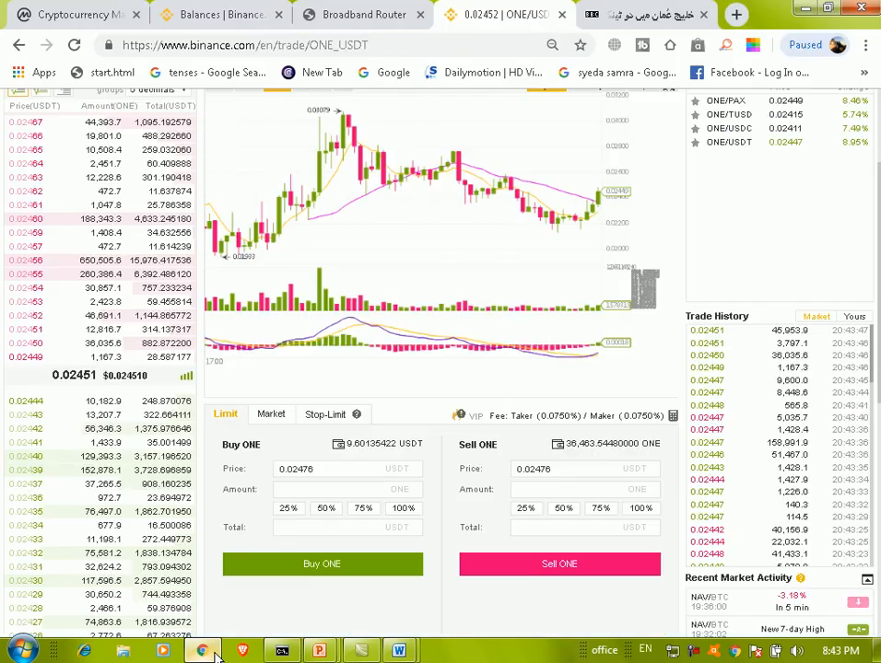
{"action": "left_click", "coordinate": [204, 651]}
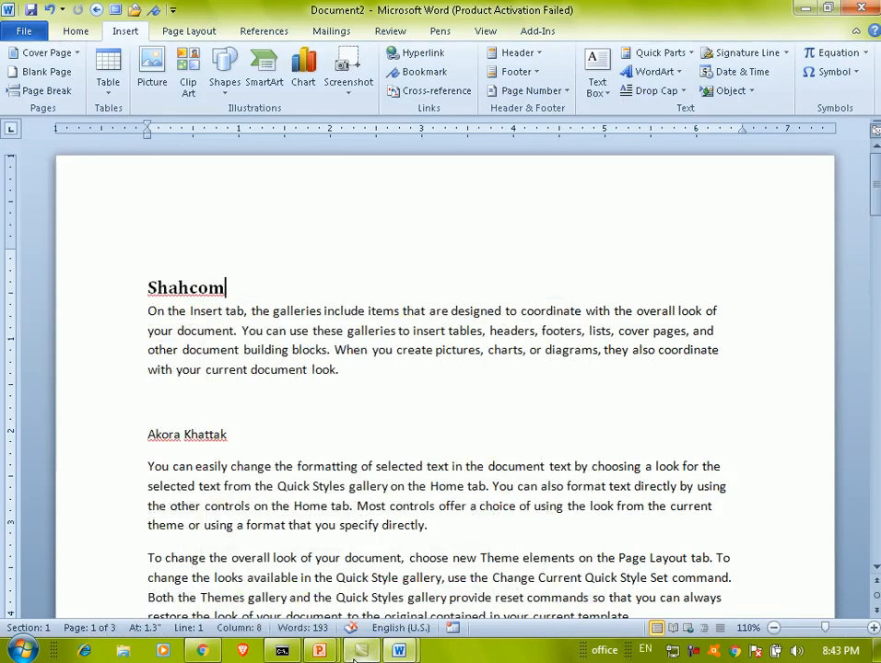
{"action": "mouse_move", "coordinate": [369, 660]}
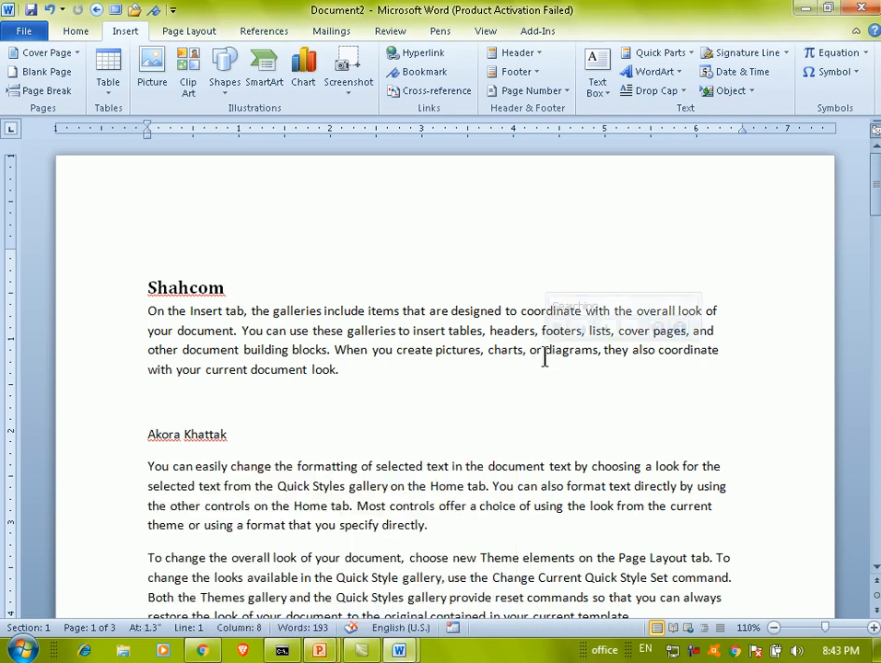
{"action": "scroll", "coordinate": [371, 319], "scroll_direction": "down", "scroll_amount": 2}
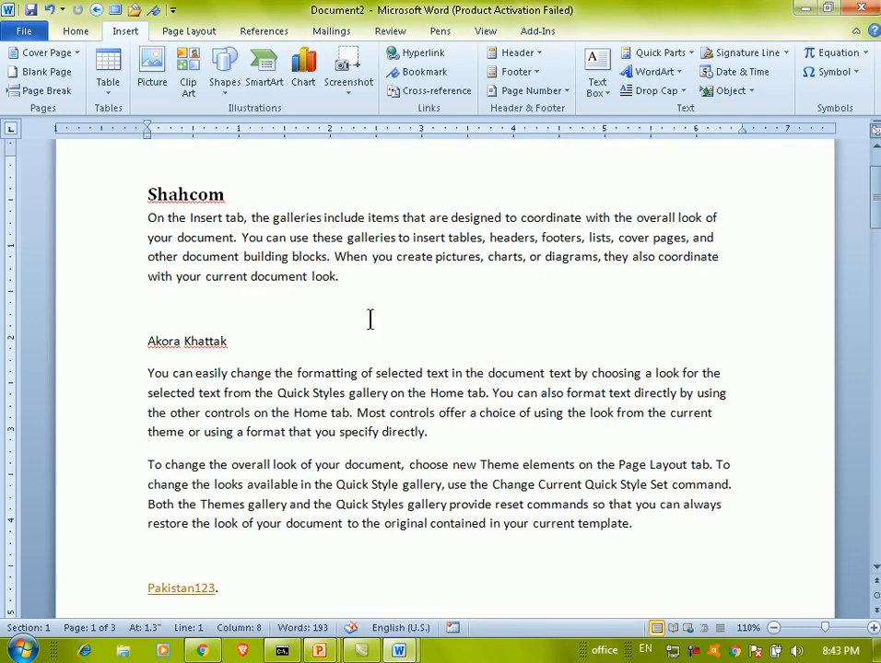